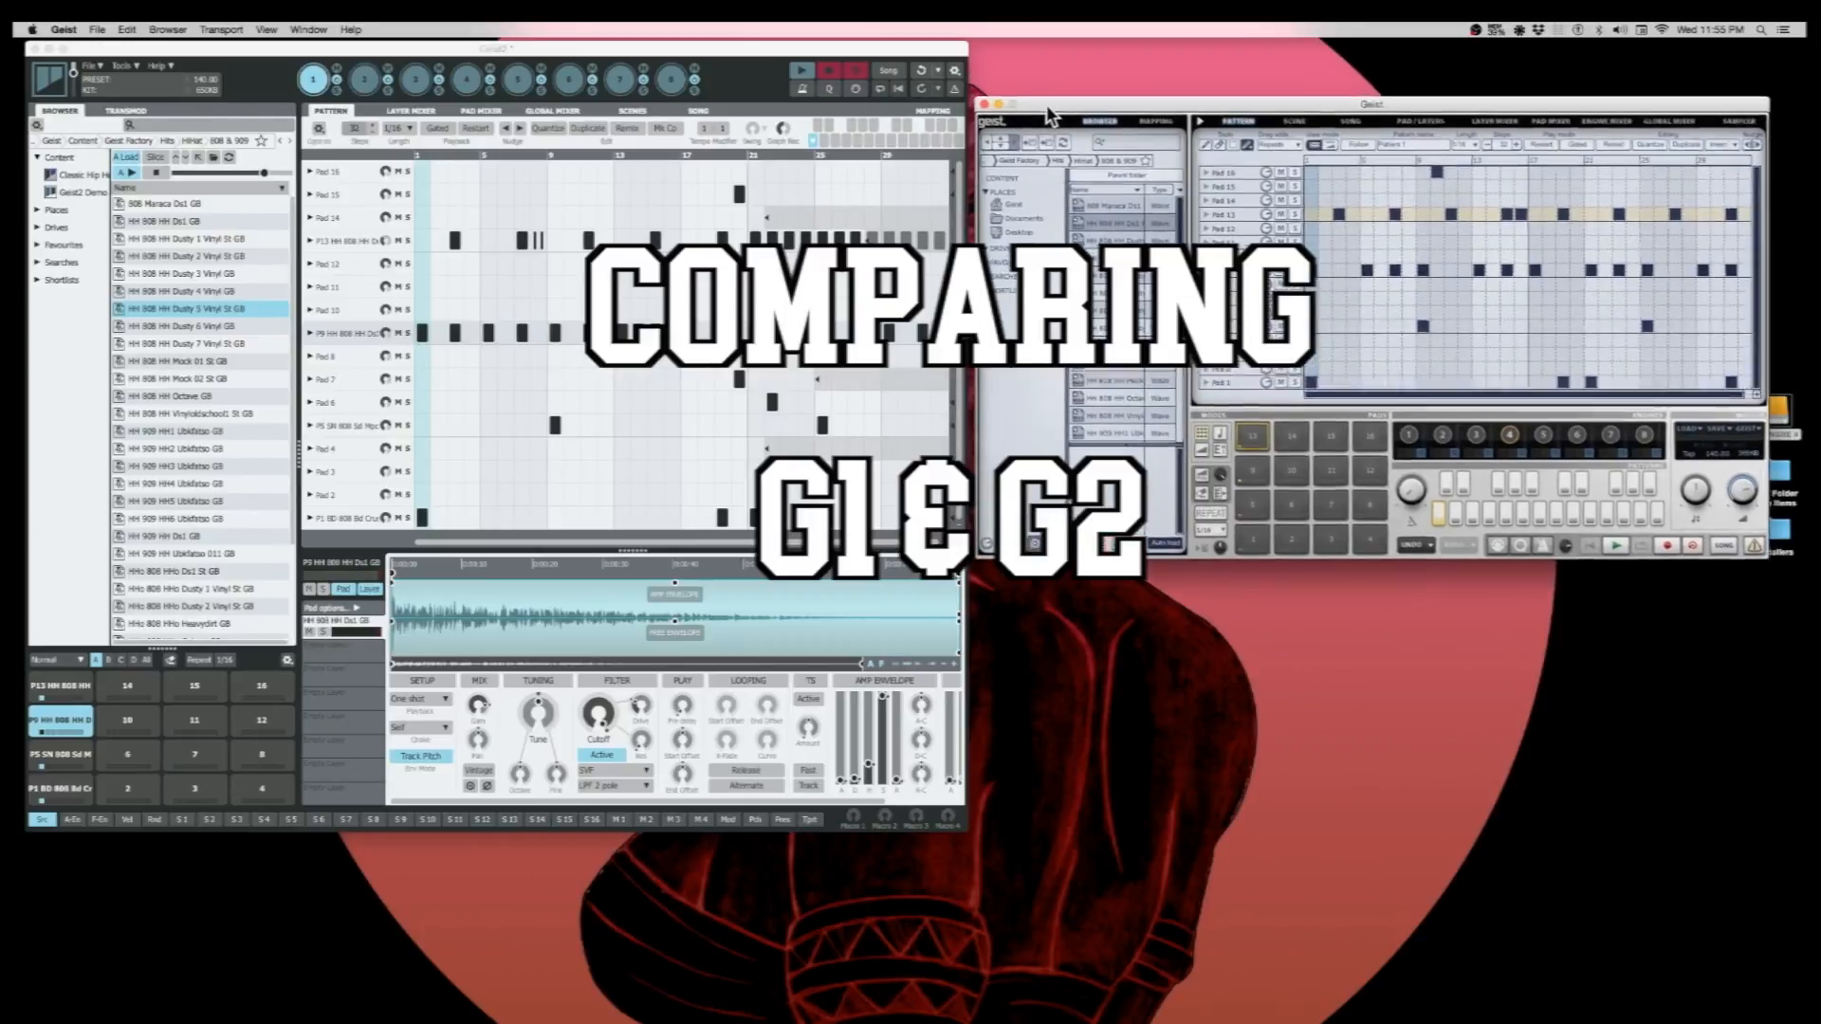
# - Reposition the Geist2 window slightly and widen it
pyautogui.click(754, 40)
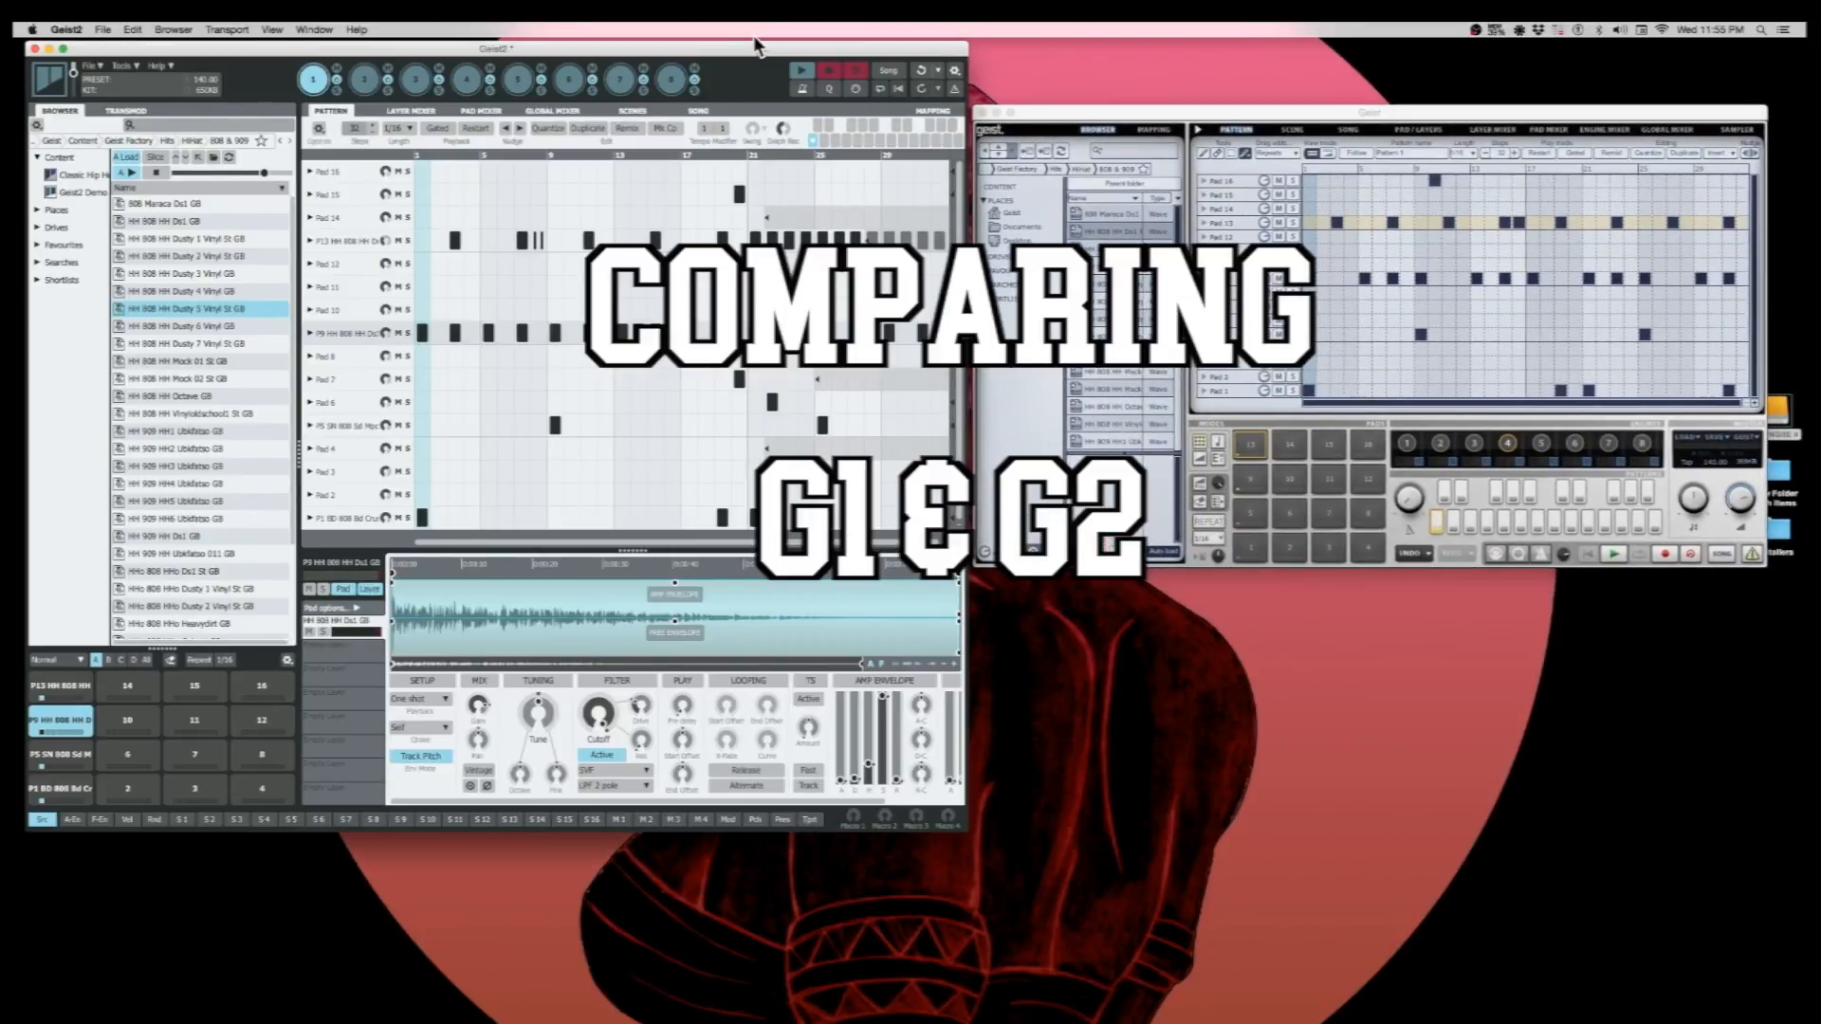
pyautogui.moveTo(744, 44); pyautogui.dragTo(738, 41)
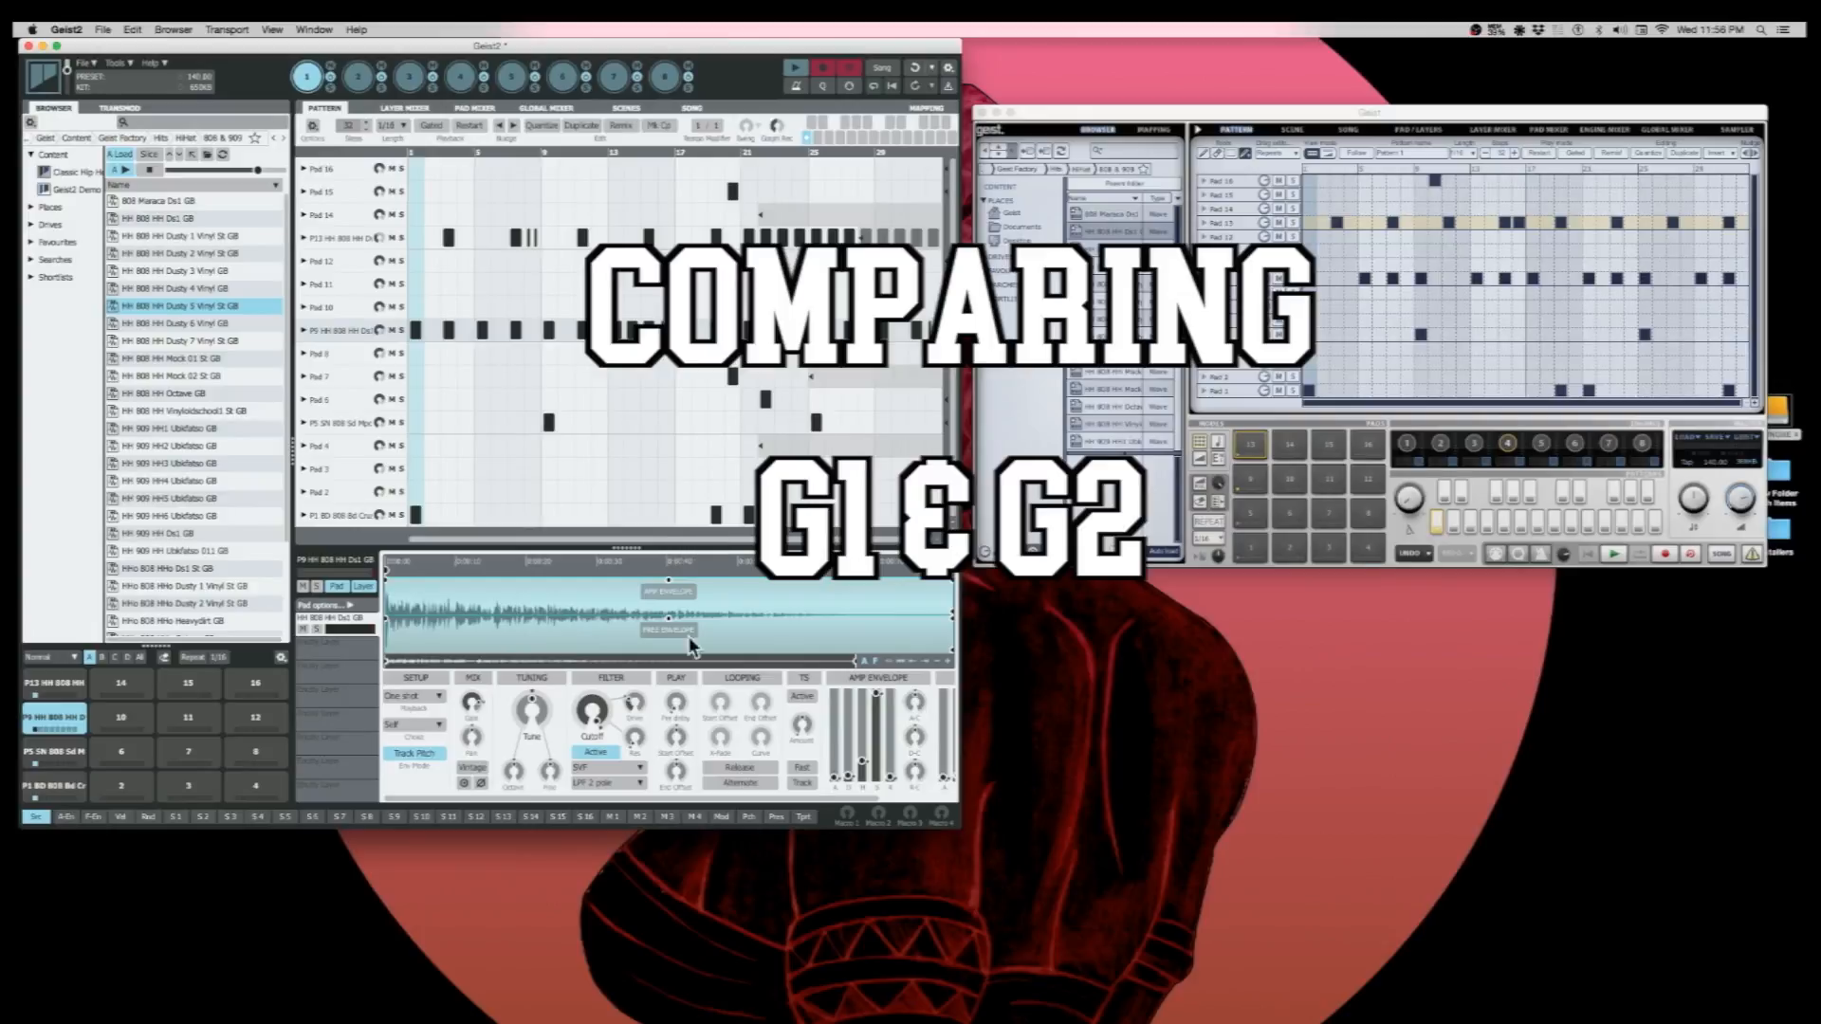
pyautogui.moveTo(961, 825); pyautogui.dragTo(983, 828)
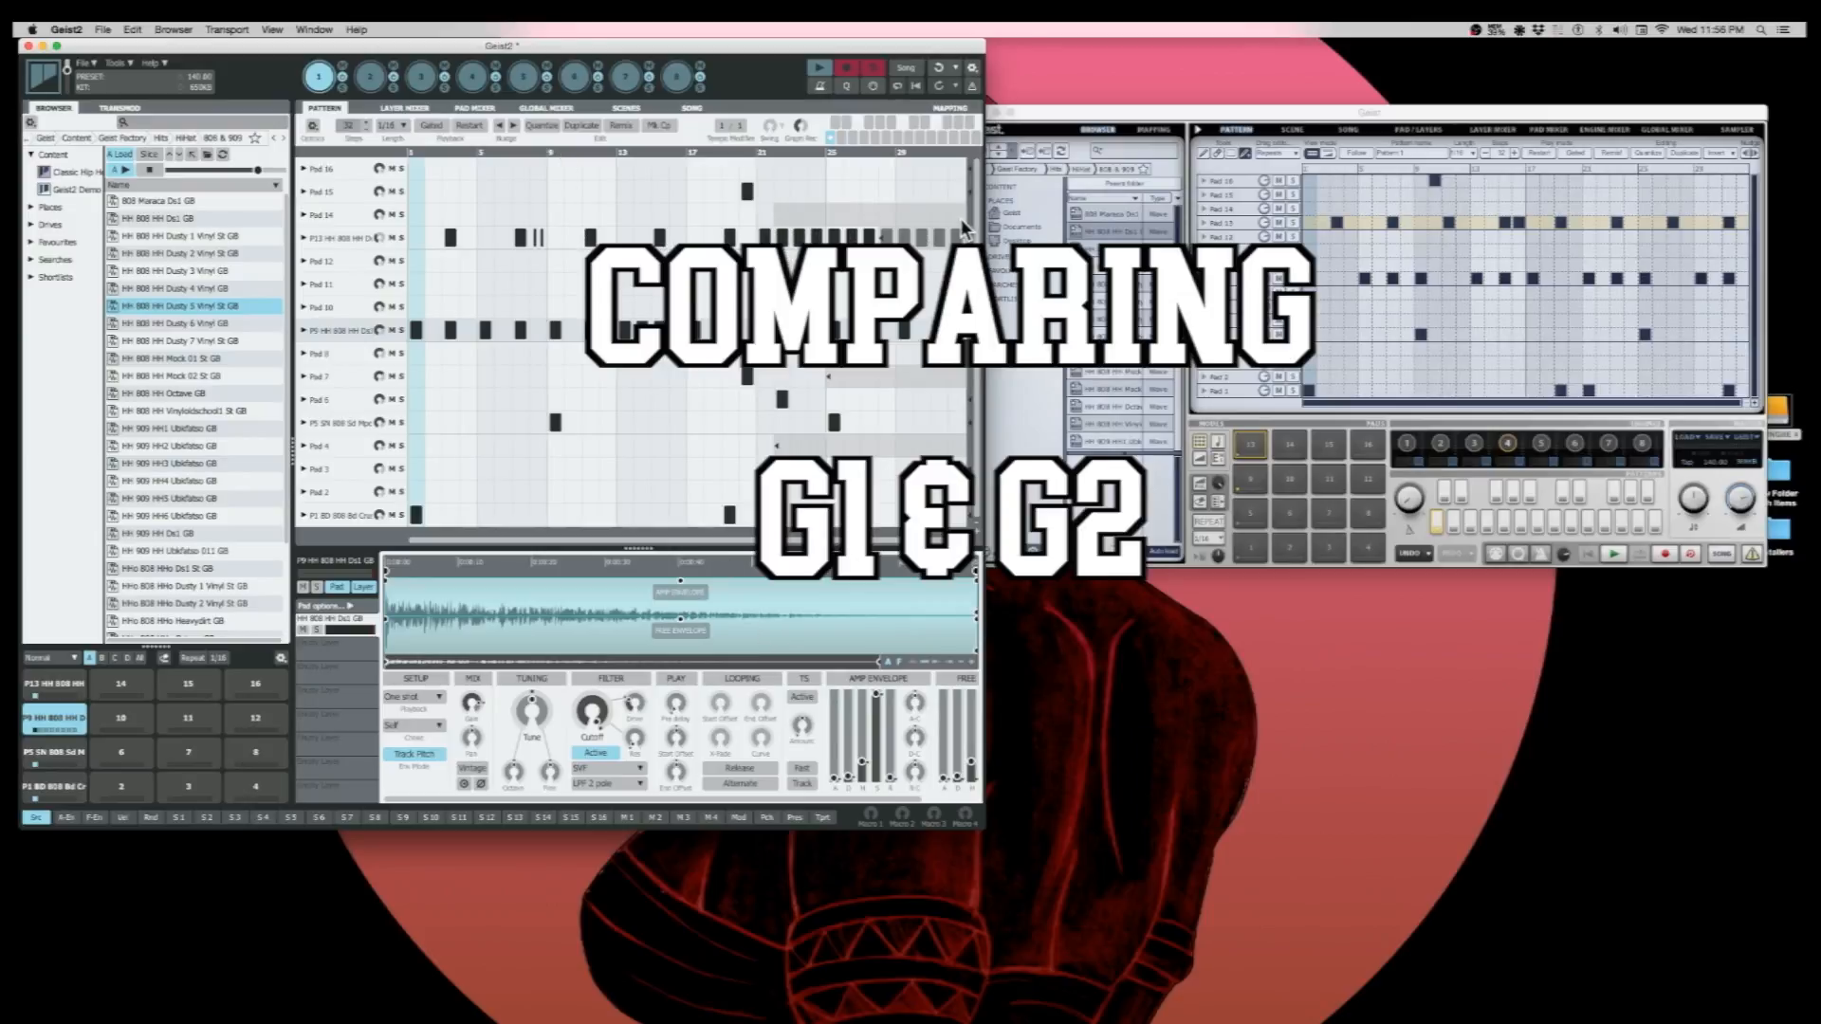
# - Extend the shortened pad tracks in the Geist2 pattern, including Pads 13, 7 and 4, to the full pattern length
pyautogui.moveTo(956, 240); pyautogui.dragTo(970, 240)
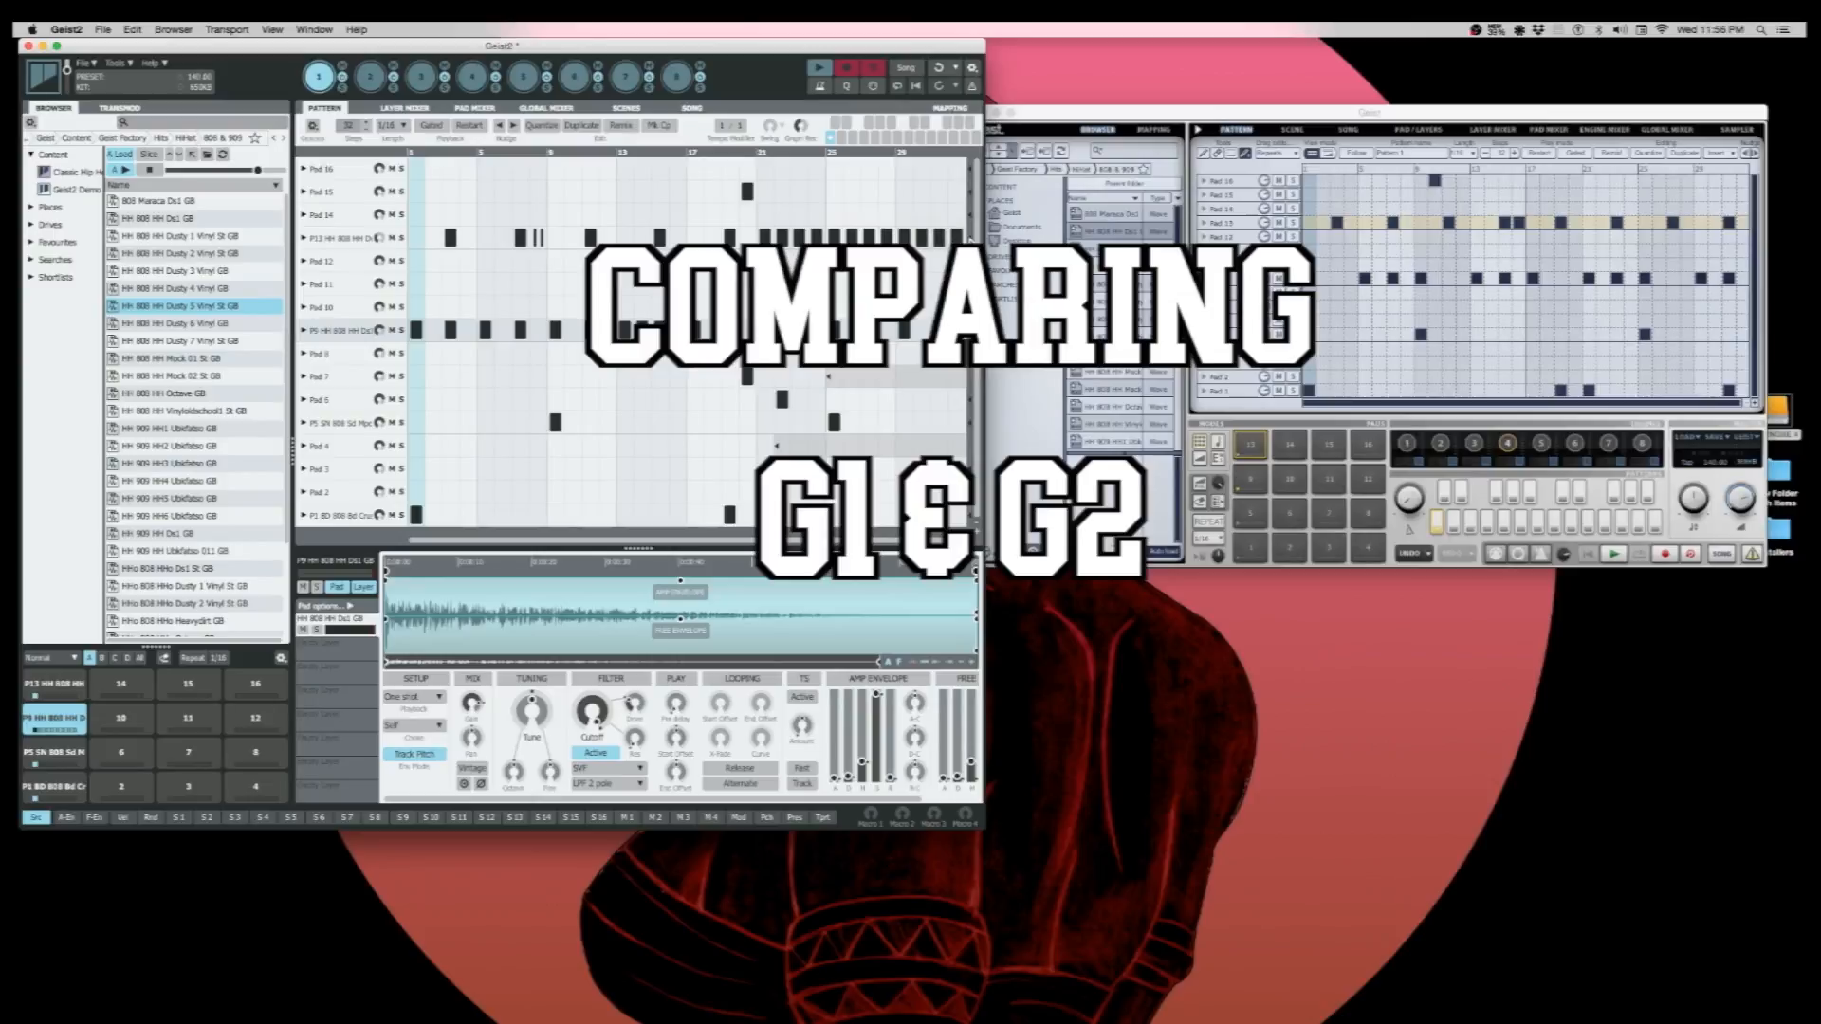
pyautogui.moveTo(831, 377); pyautogui.dragTo(981, 381)
pyautogui.moveTo(945, 451); pyautogui.dragTo(972, 452)
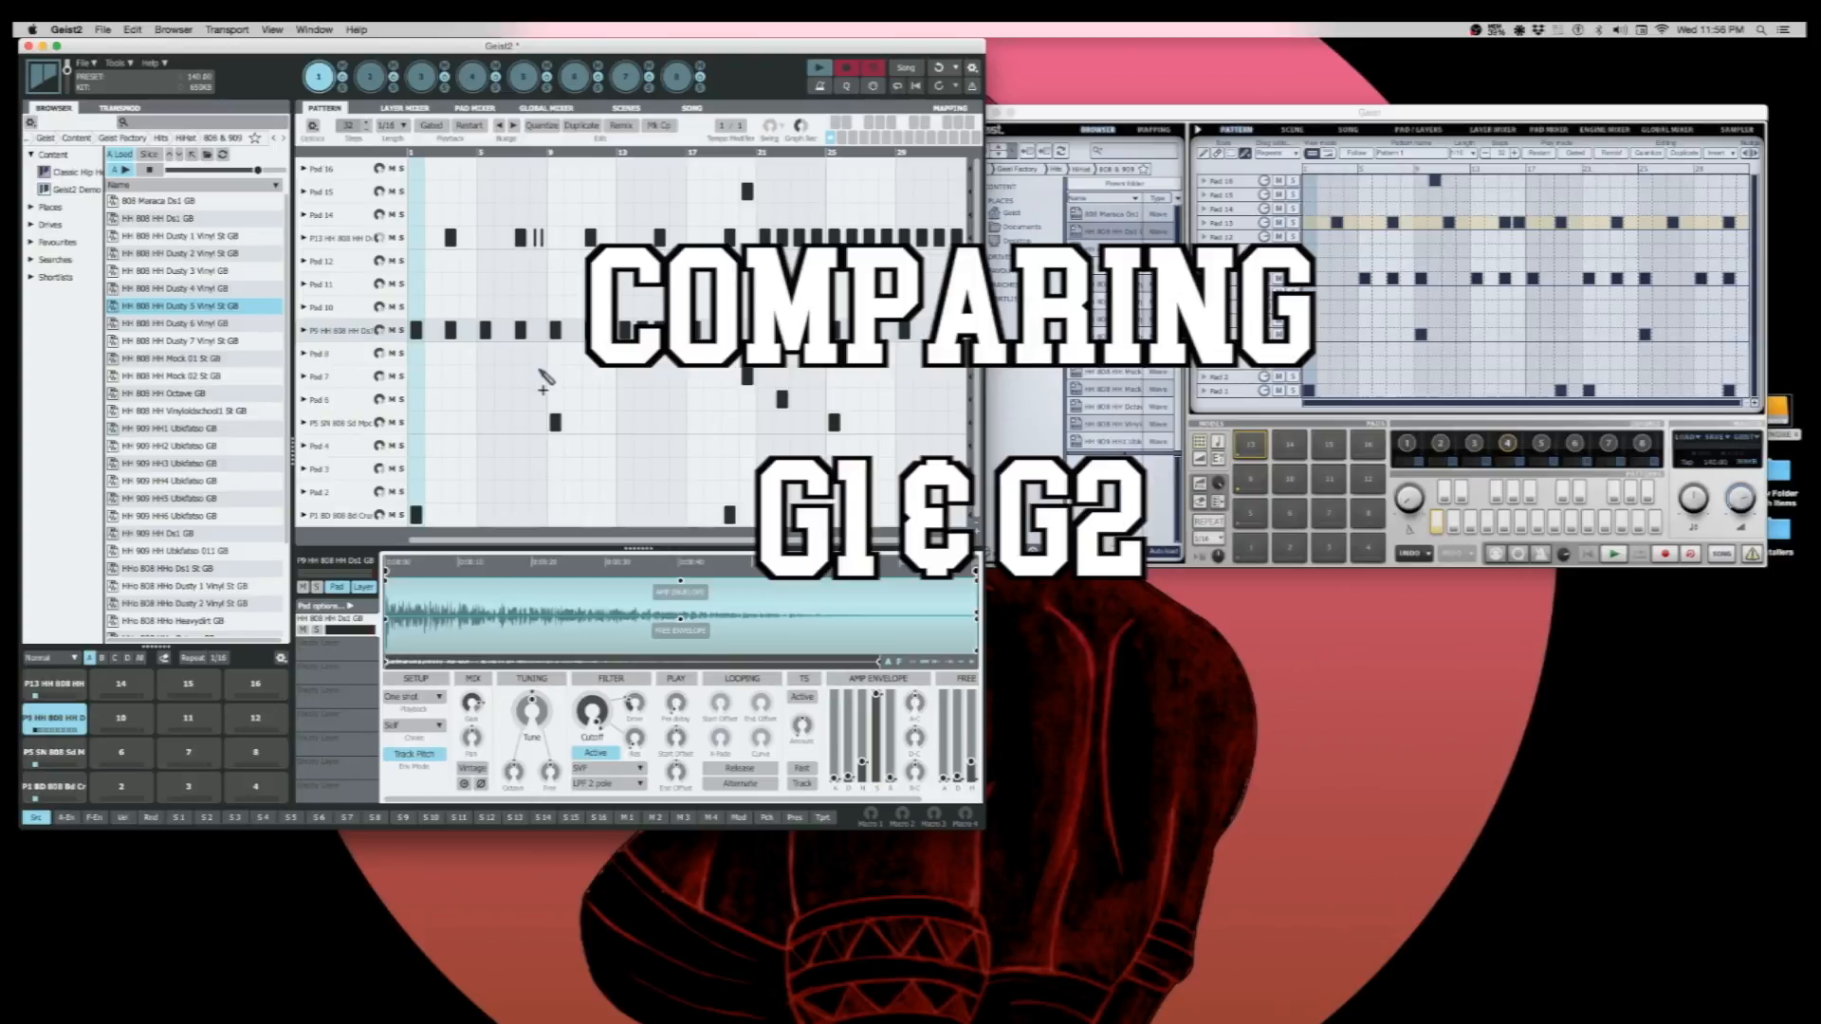
# - Paint alternating steps on Pad 16 in Geist2 and on Pad 15 in the Geist window
pyautogui.moveTo(452, 170)
pyautogui.mouseDown()
pyautogui.moveTo(631, 187)
pyautogui.moveTo(615, 180)
pyautogui.mouseUp()
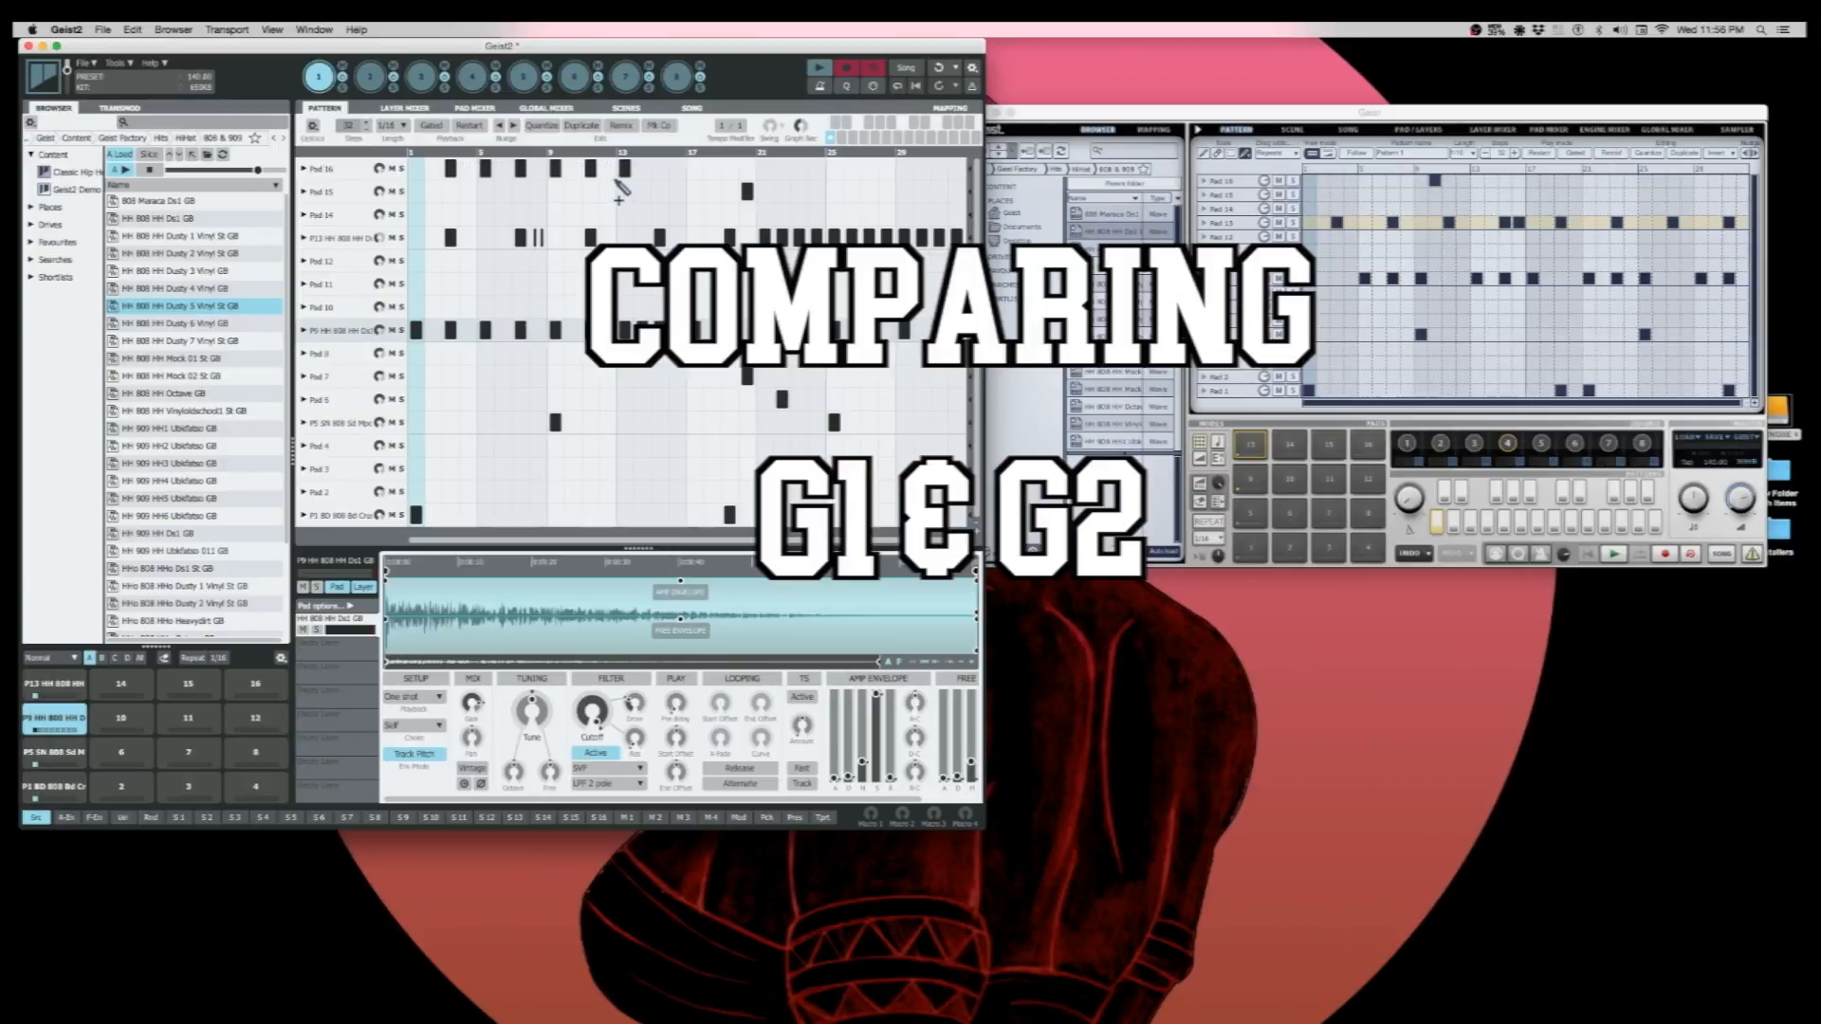
pyautogui.moveTo(1337, 195); pyautogui.dragTo(1396, 194)
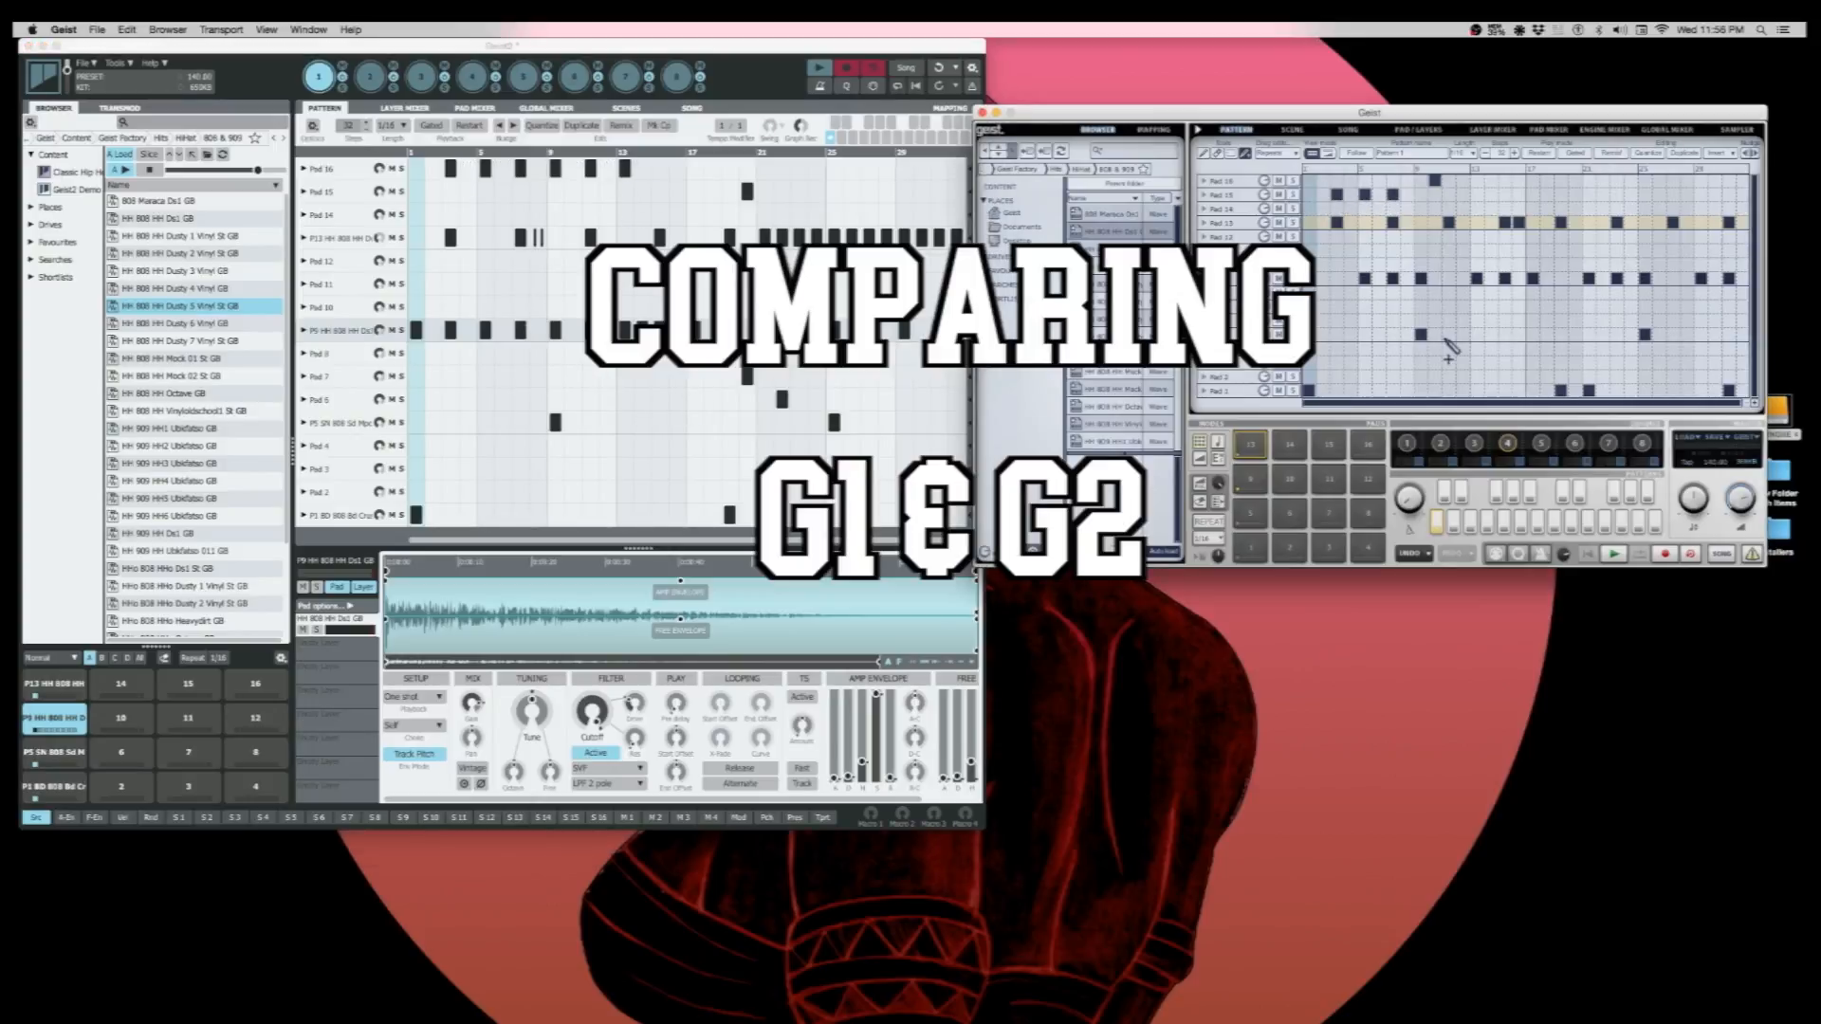
# - Paint steps across Pads 2, 3, 5, 6 and 7 in the Geist pattern, removing two steps from Pad 5
pyautogui.moveTo(1464, 320)
pyautogui.mouseDown()
pyautogui.moveTo(1539, 332)
pyautogui.moveTo(1509, 335)
pyautogui.moveTo(1585, 303)
pyautogui.moveTo(1573, 319)
pyautogui.mouseUp()
pyautogui.click(1558, 319)
pyautogui.click(1621, 310)
pyautogui.click(1561, 323)
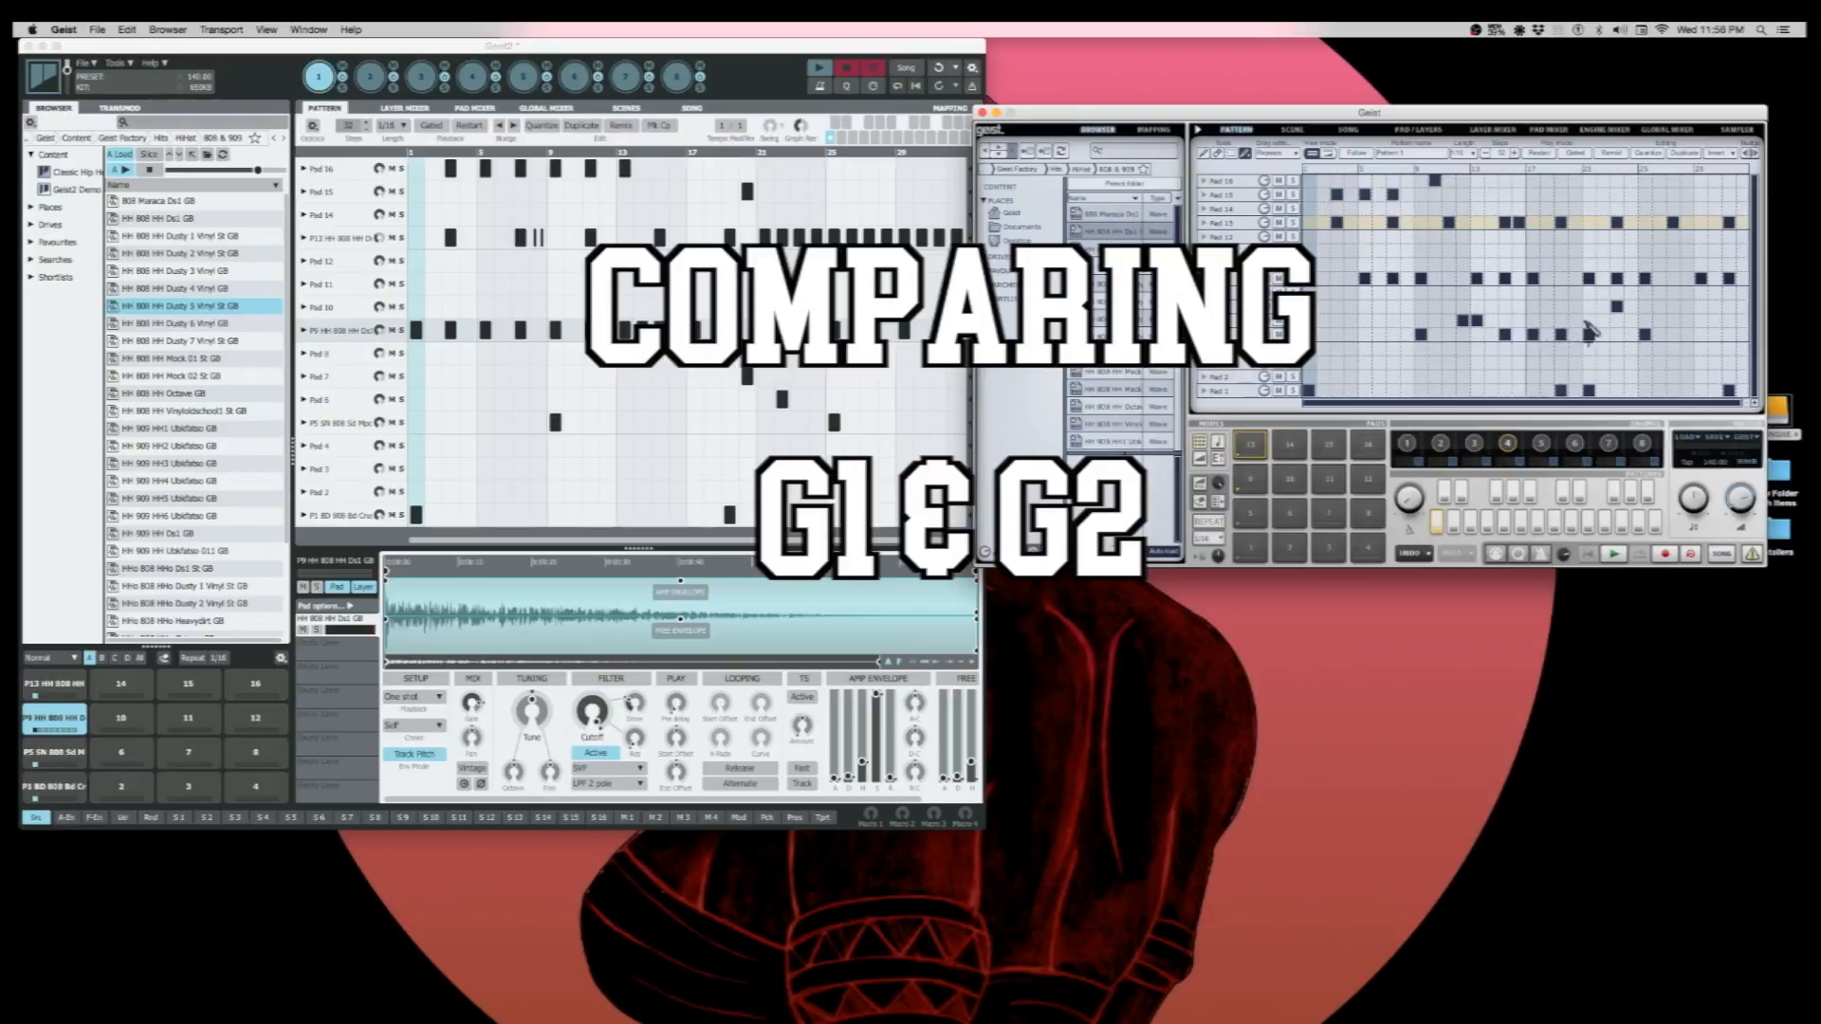
pyautogui.click(1588, 332)
pyautogui.click(1560, 334)
pyautogui.moveTo(1351, 308)
pyautogui.mouseDown()
pyautogui.moveTo(1421, 310)
pyautogui.moveTo(1374, 332)
pyautogui.moveTo(1521, 367)
pyautogui.mouseUp()
pyautogui.click(1451, 375)
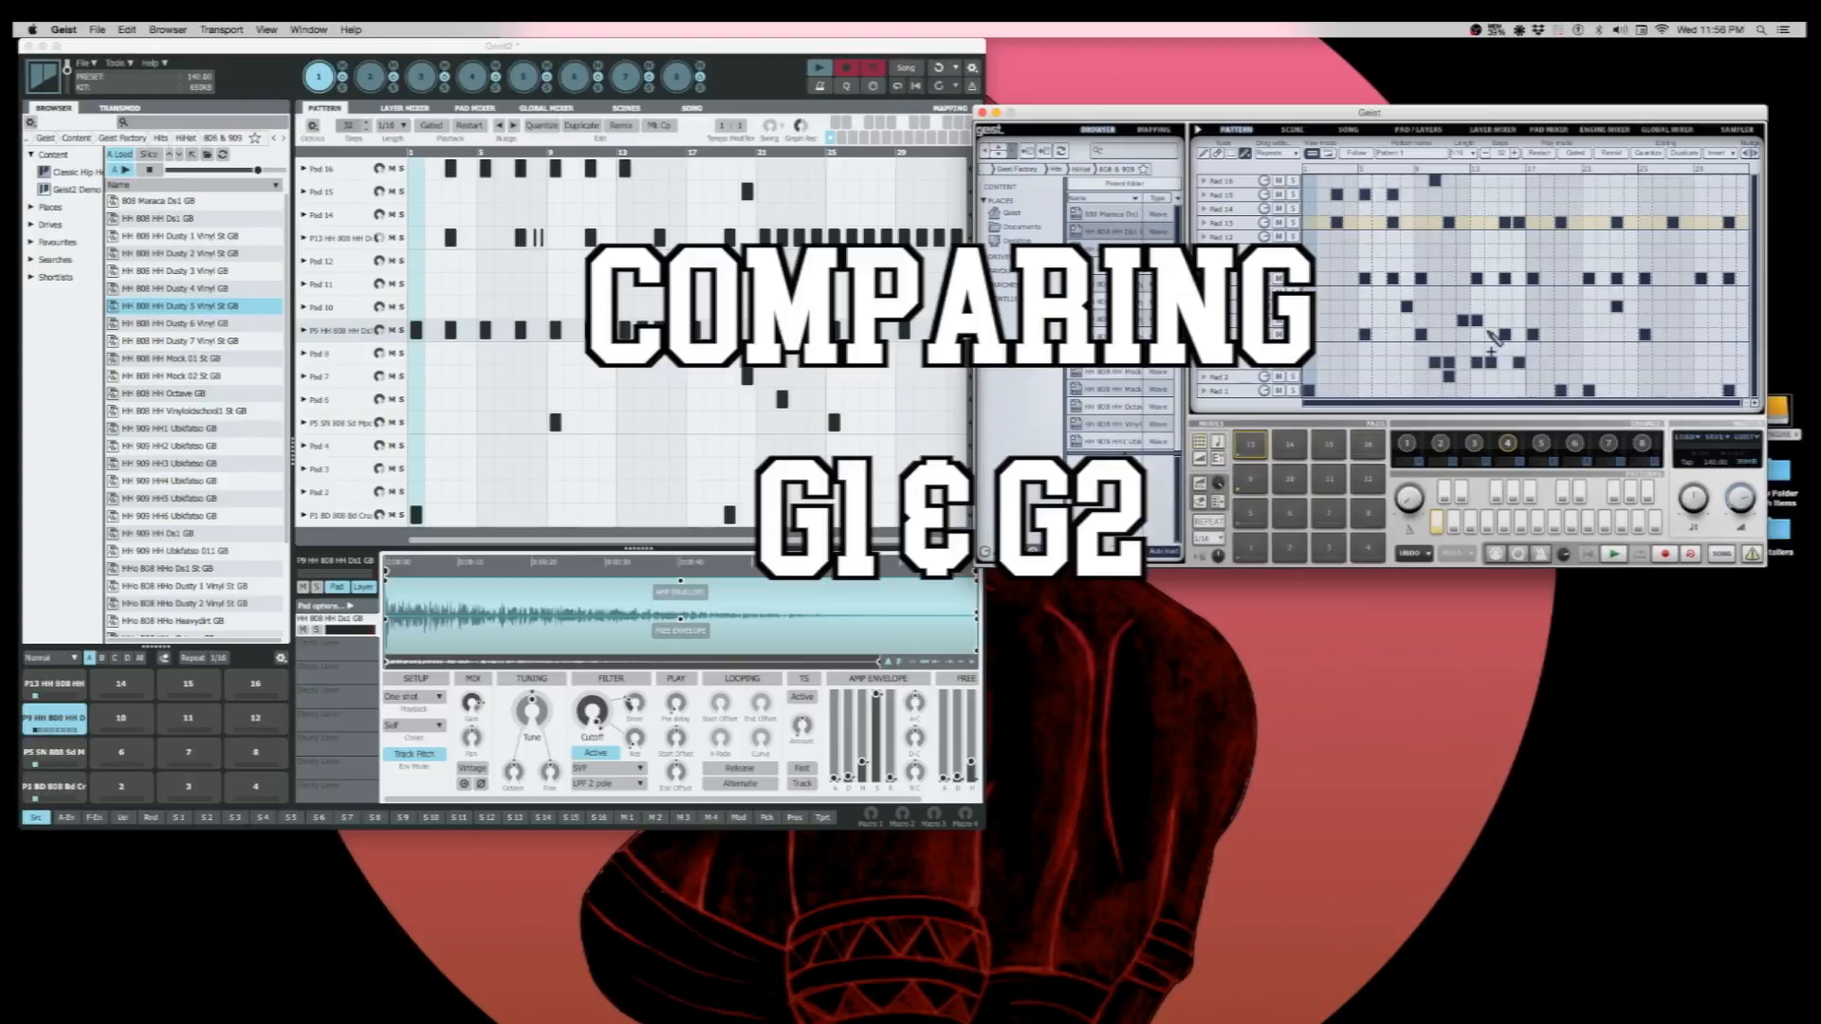
# - Switch to Geist2 and paint a run of steps on Pad 11 of its pattern
pyautogui.click(840, 284)
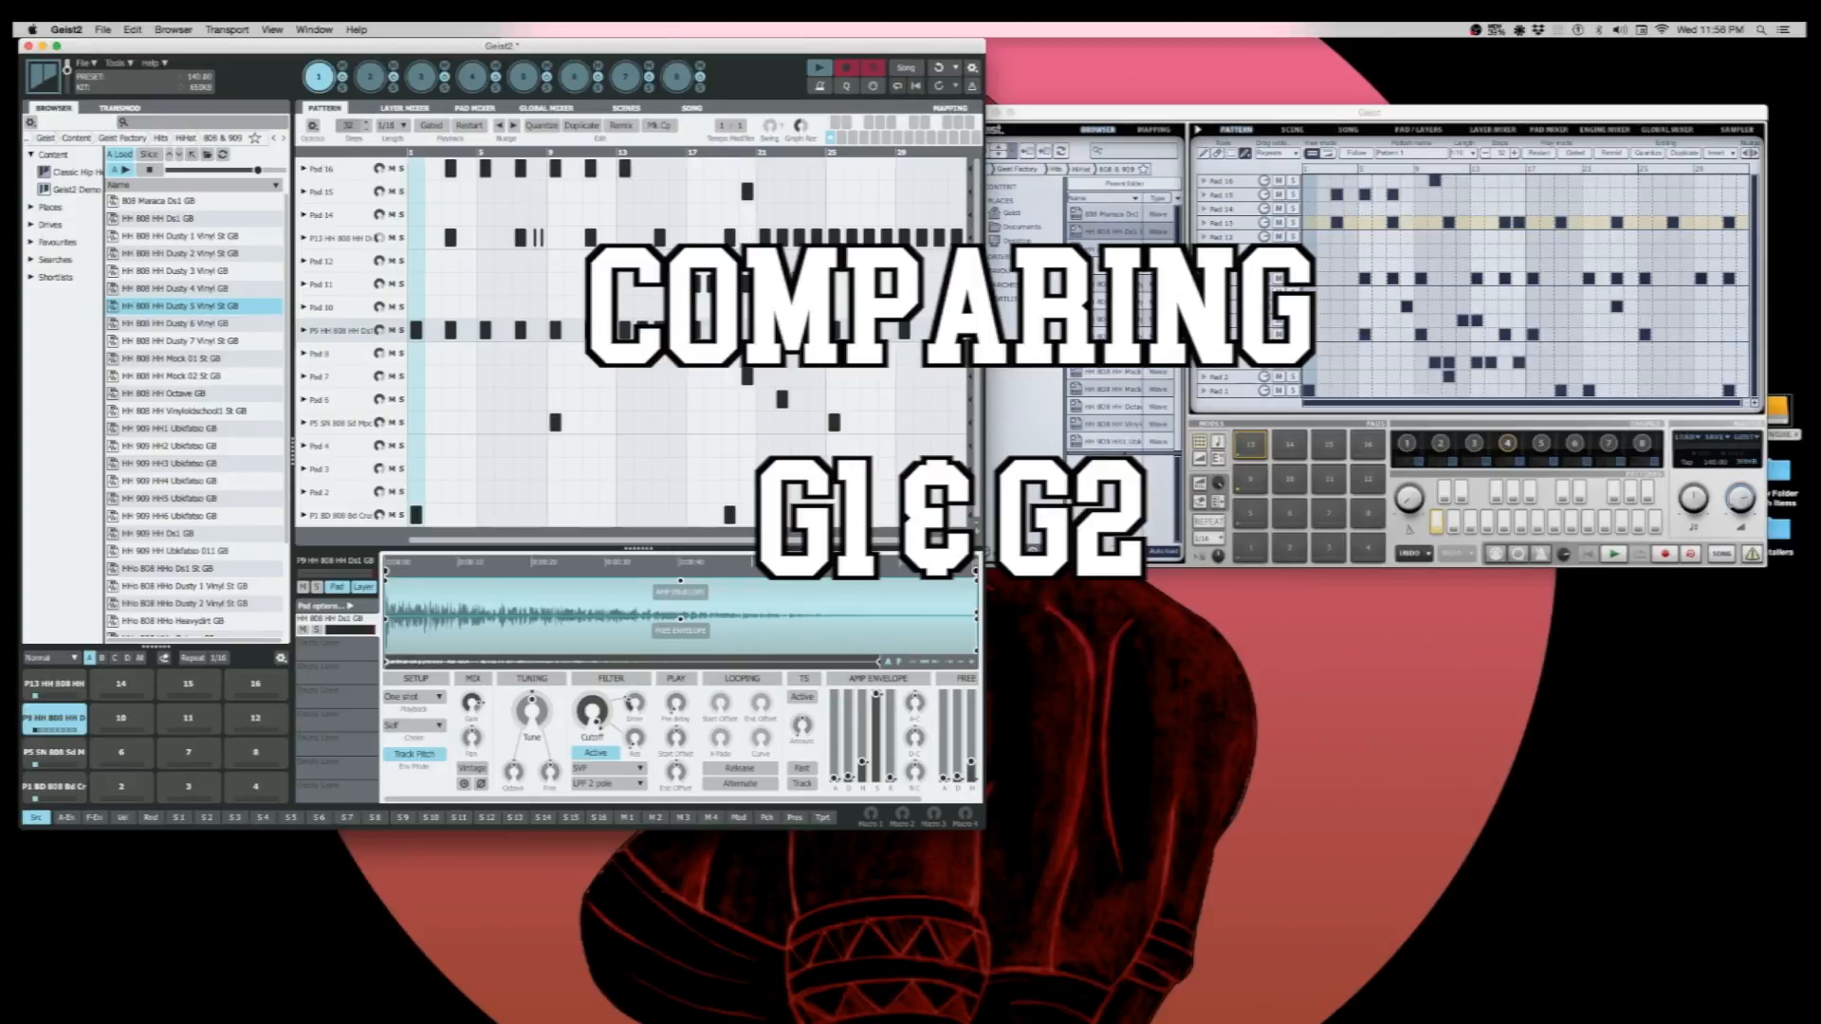
pyautogui.moveTo(556, 284); pyautogui.dragTo(659, 312)
# - Look at Geist2's Layer Mixer and at Geist's Scene, Song, Pad/Layers and mixer pages, returning both to the pattern
pyautogui.click(420, 111)
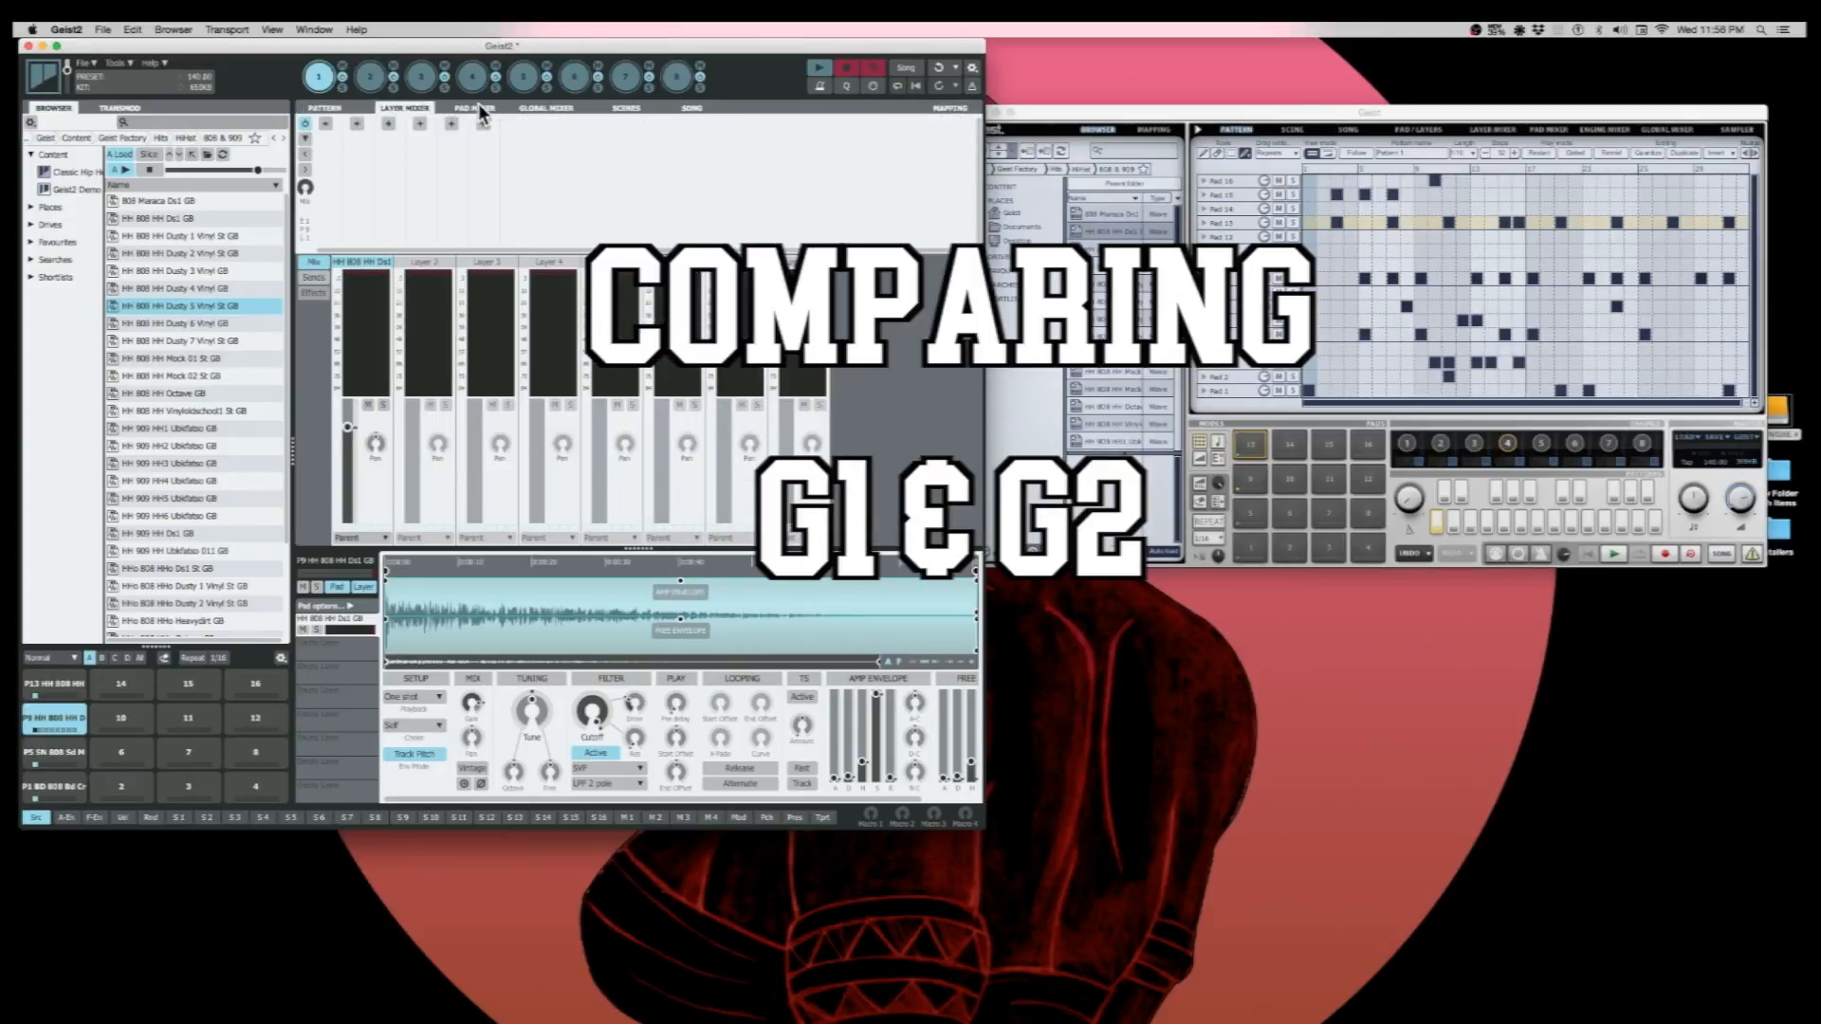
pyautogui.click(330, 108)
pyautogui.click(1301, 129)
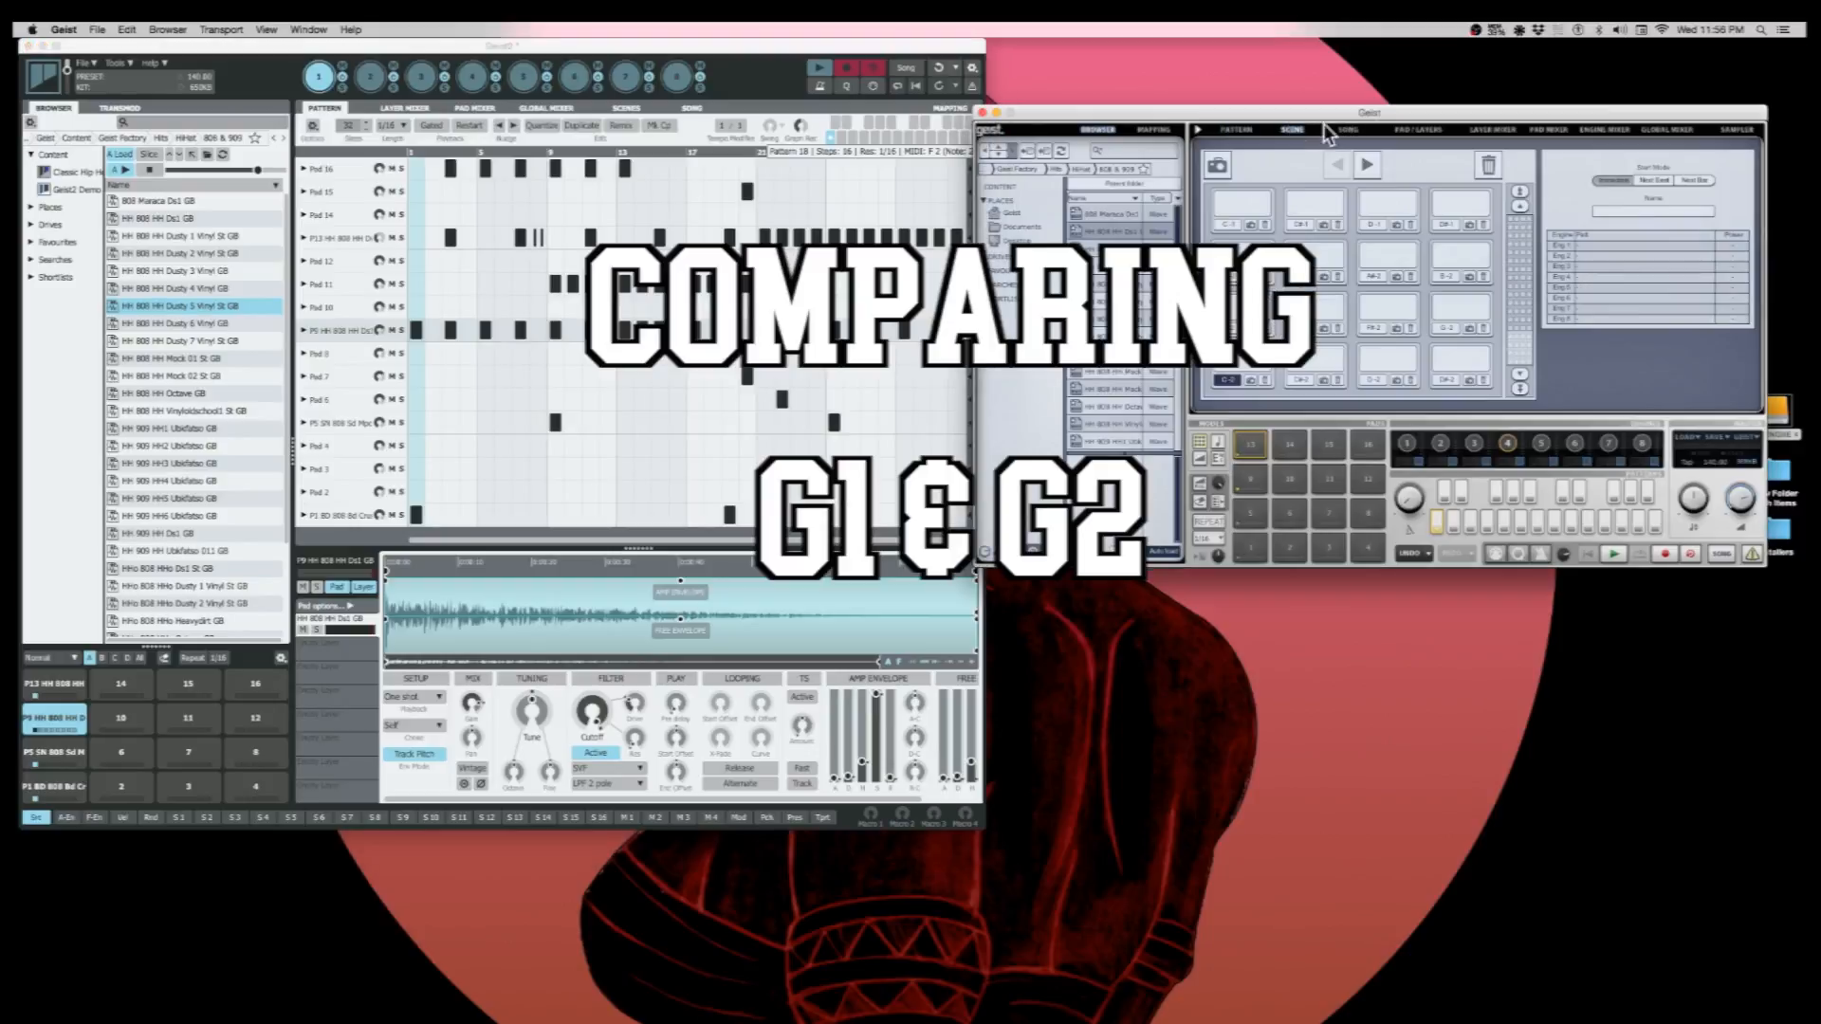
pyautogui.click(1366, 129)
pyautogui.click(1413, 129)
pyautogui.click(1233, 129)
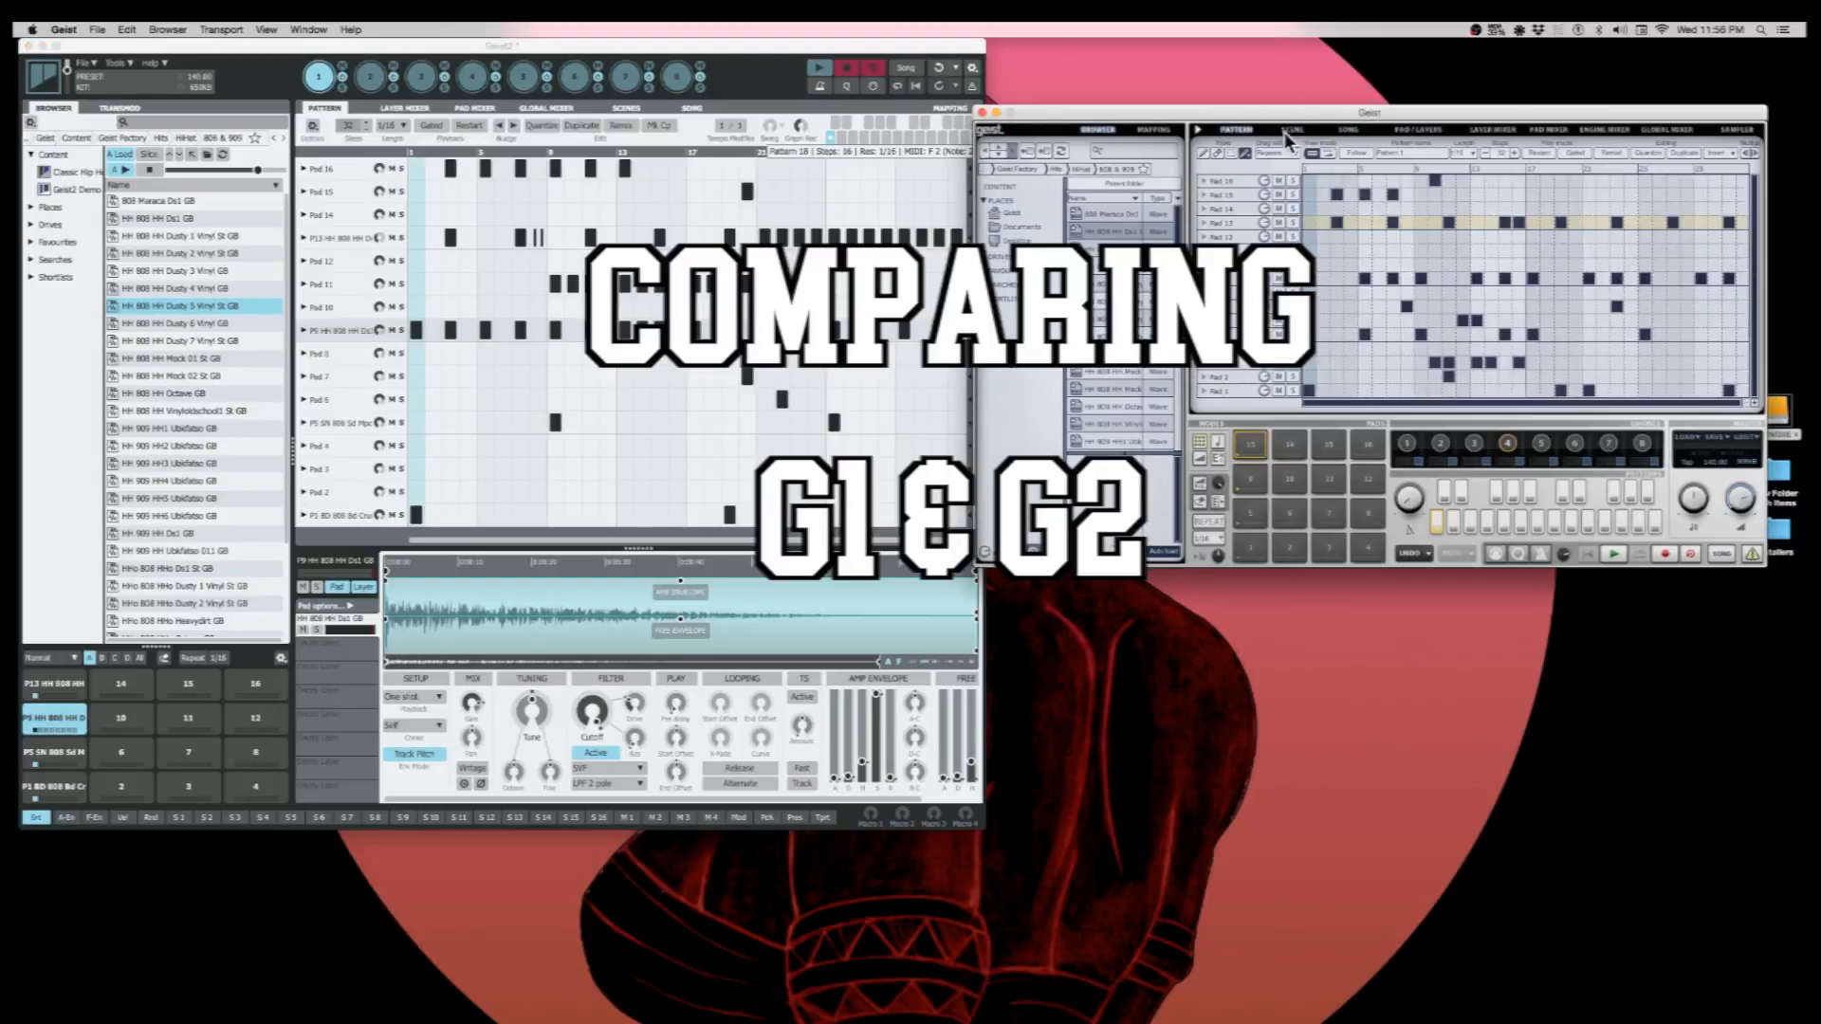
pyautogui.click(1504, 129)
pyautogui.click(1563, 129)
pyautogui.click(1606, 129)
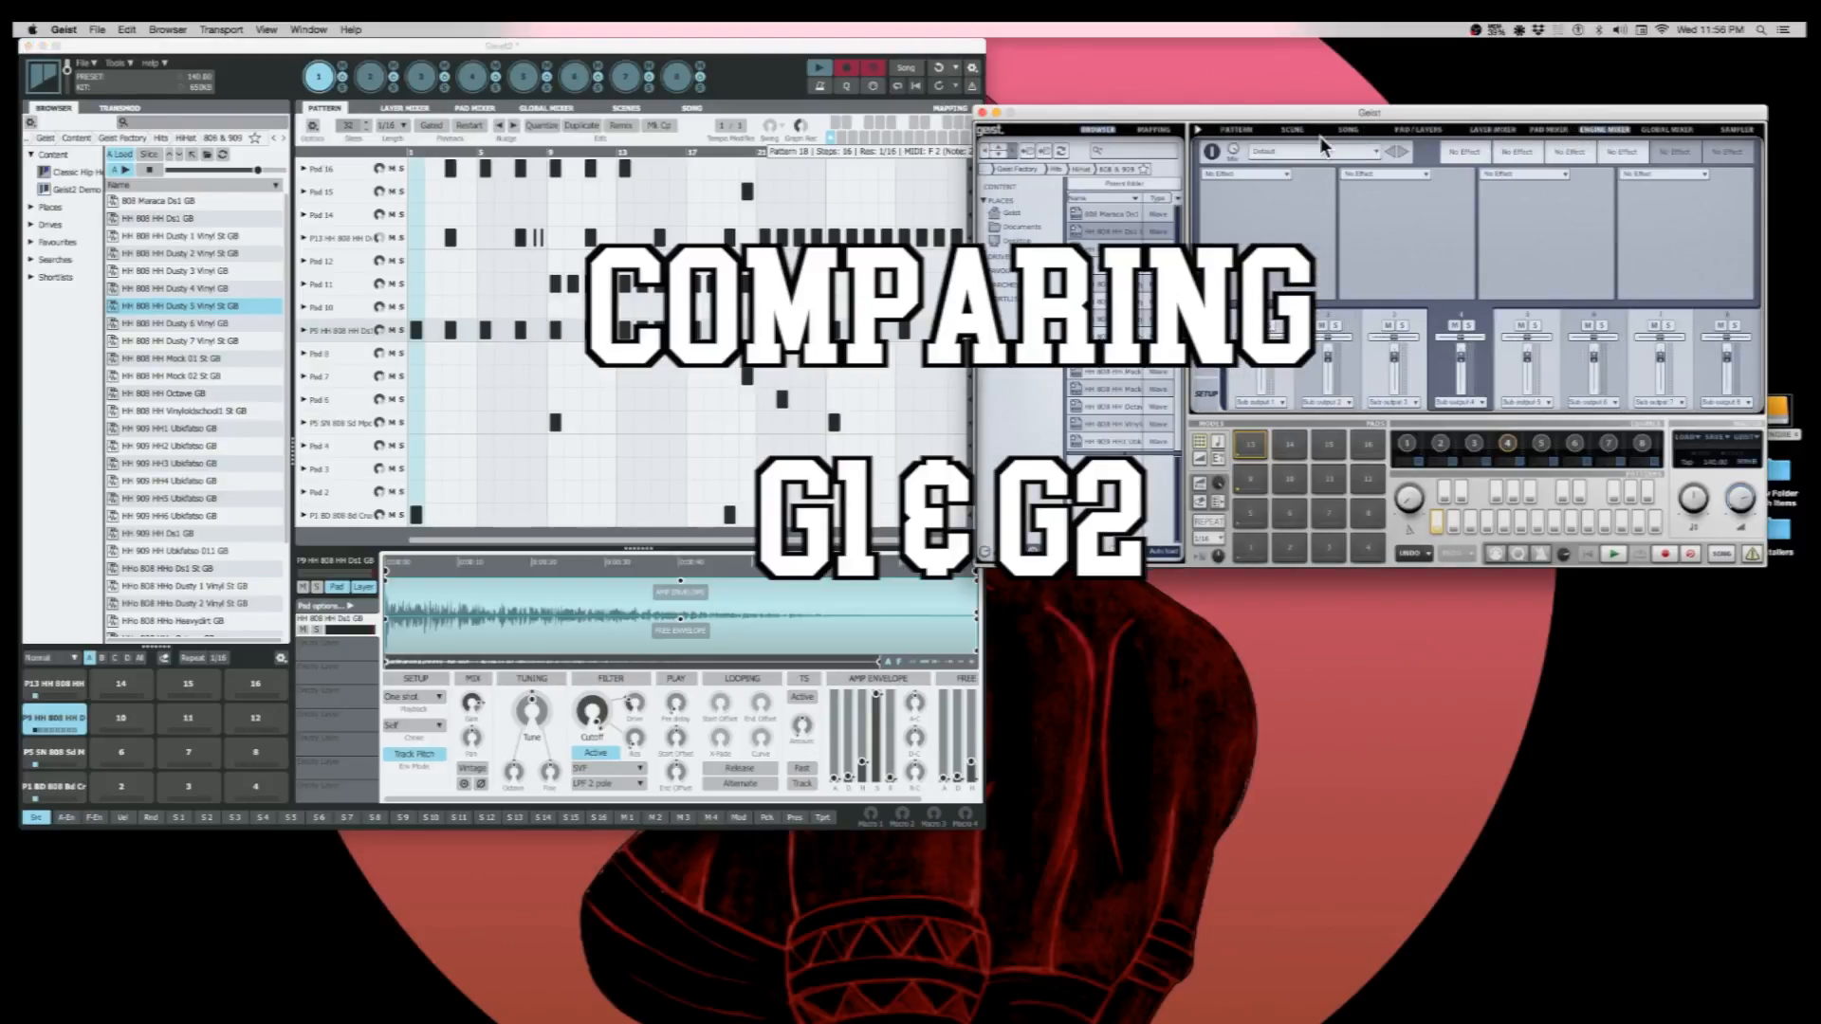
pyautogui.click(1236, 129)
# - Look through Geist2's Global Mixer, Scenes, Pad Mixer and Layer Mixer pages and return to its pattern
pyautogui.click(546, 109)
pyautogui.click(621, 108)
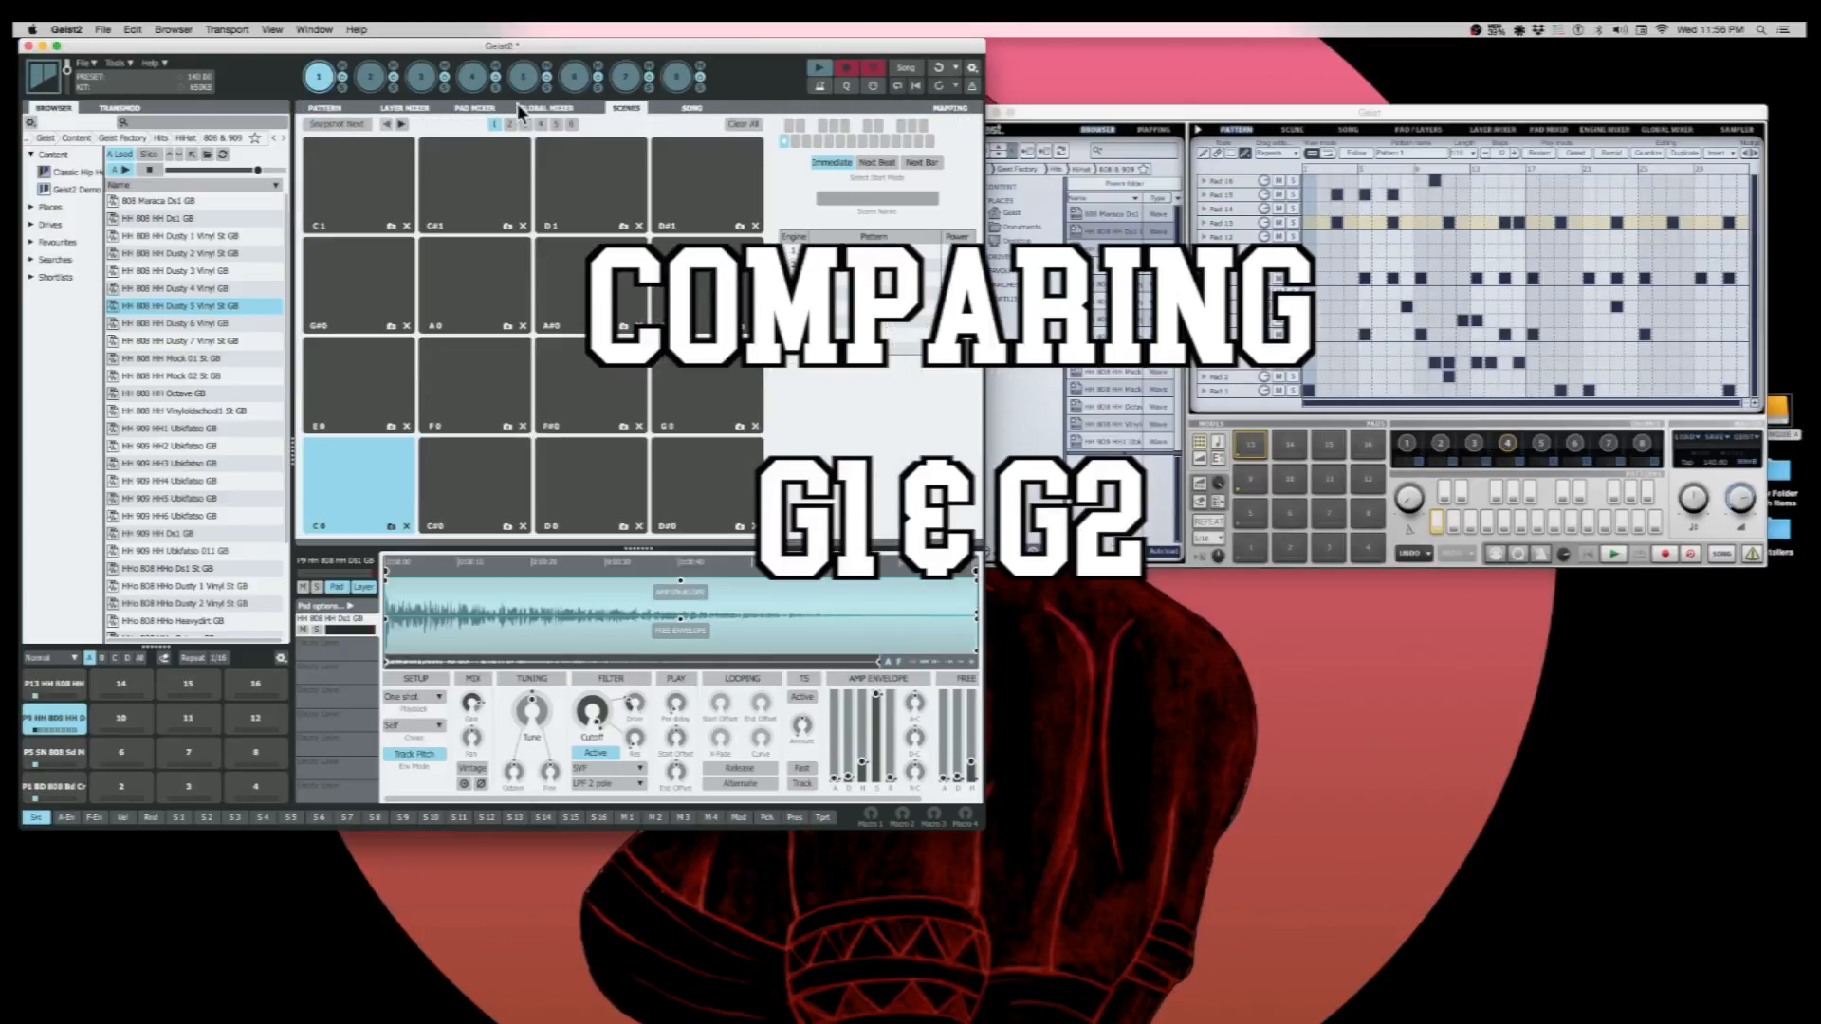
pyautogui.click(474, 108)
pyautogui.click(404, 108)
pyautogui.click(325, 109)
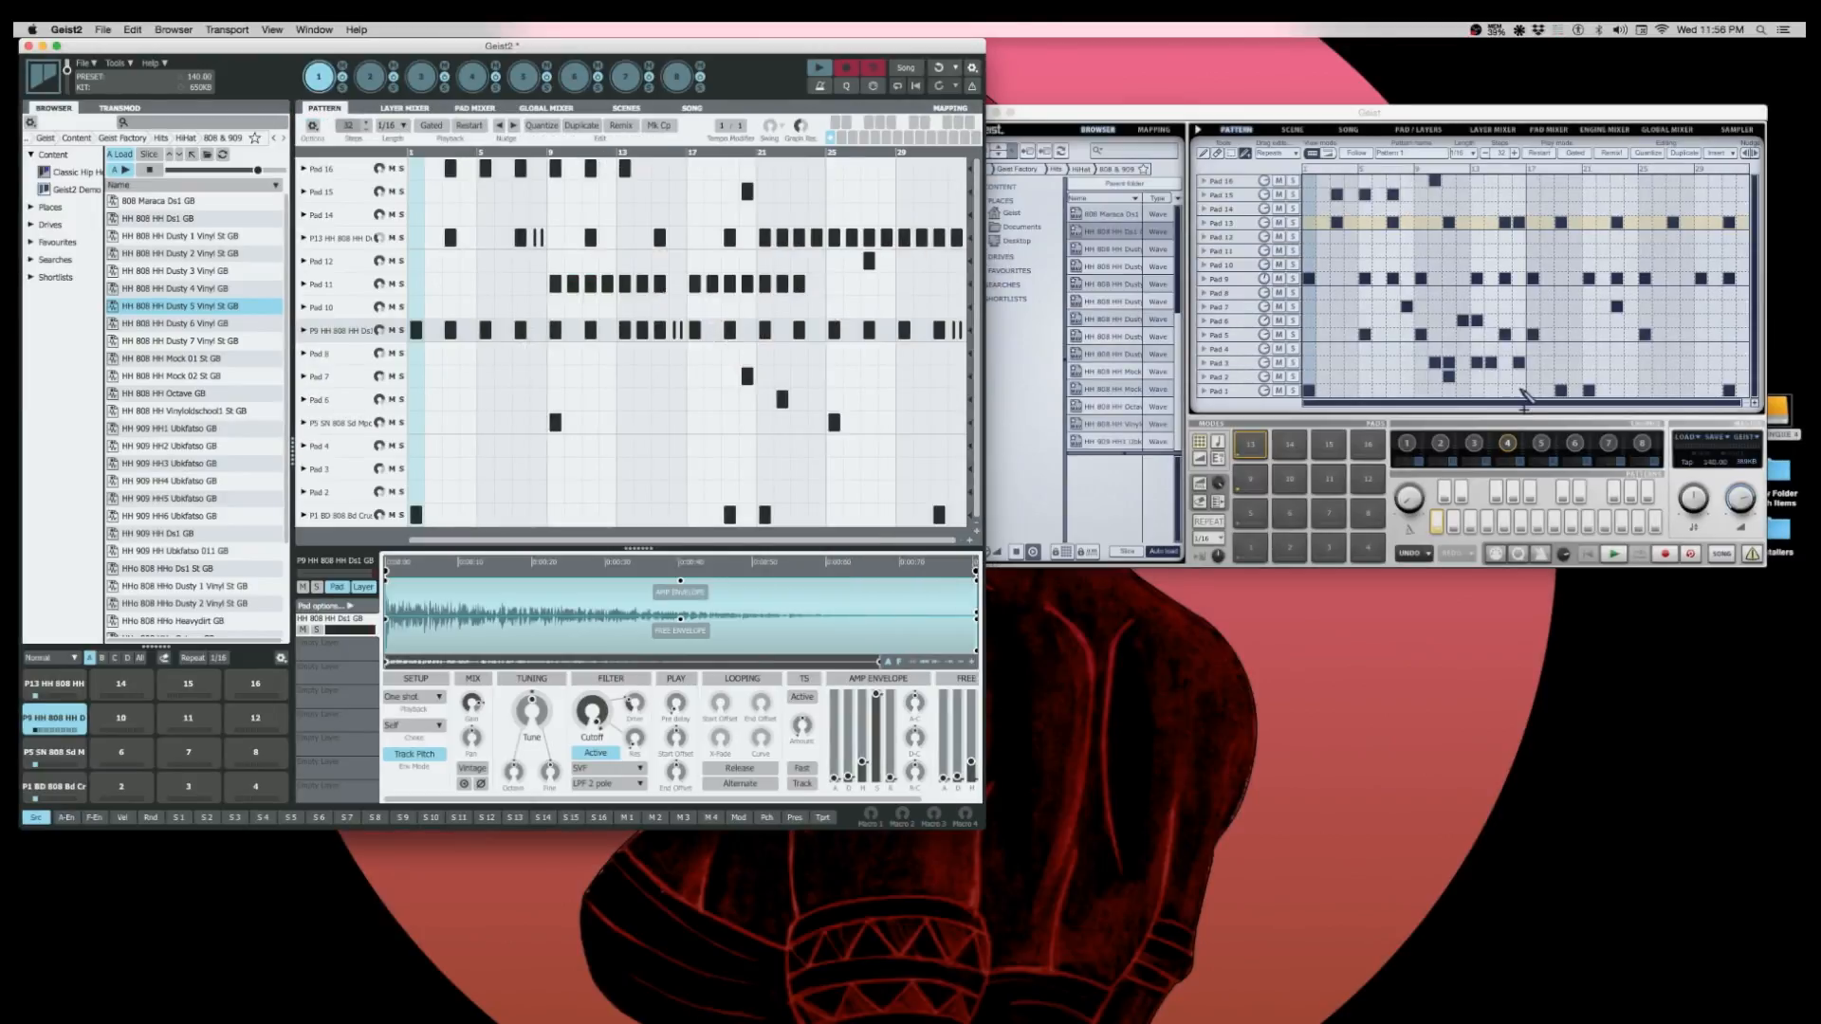
# - Arrange the Geist and Geist2 windows side by side without overlap and reduce the Geist2 window's height
pyautogui.moveTo(1164, 114); pyautogui.dragTo(1172, 106)
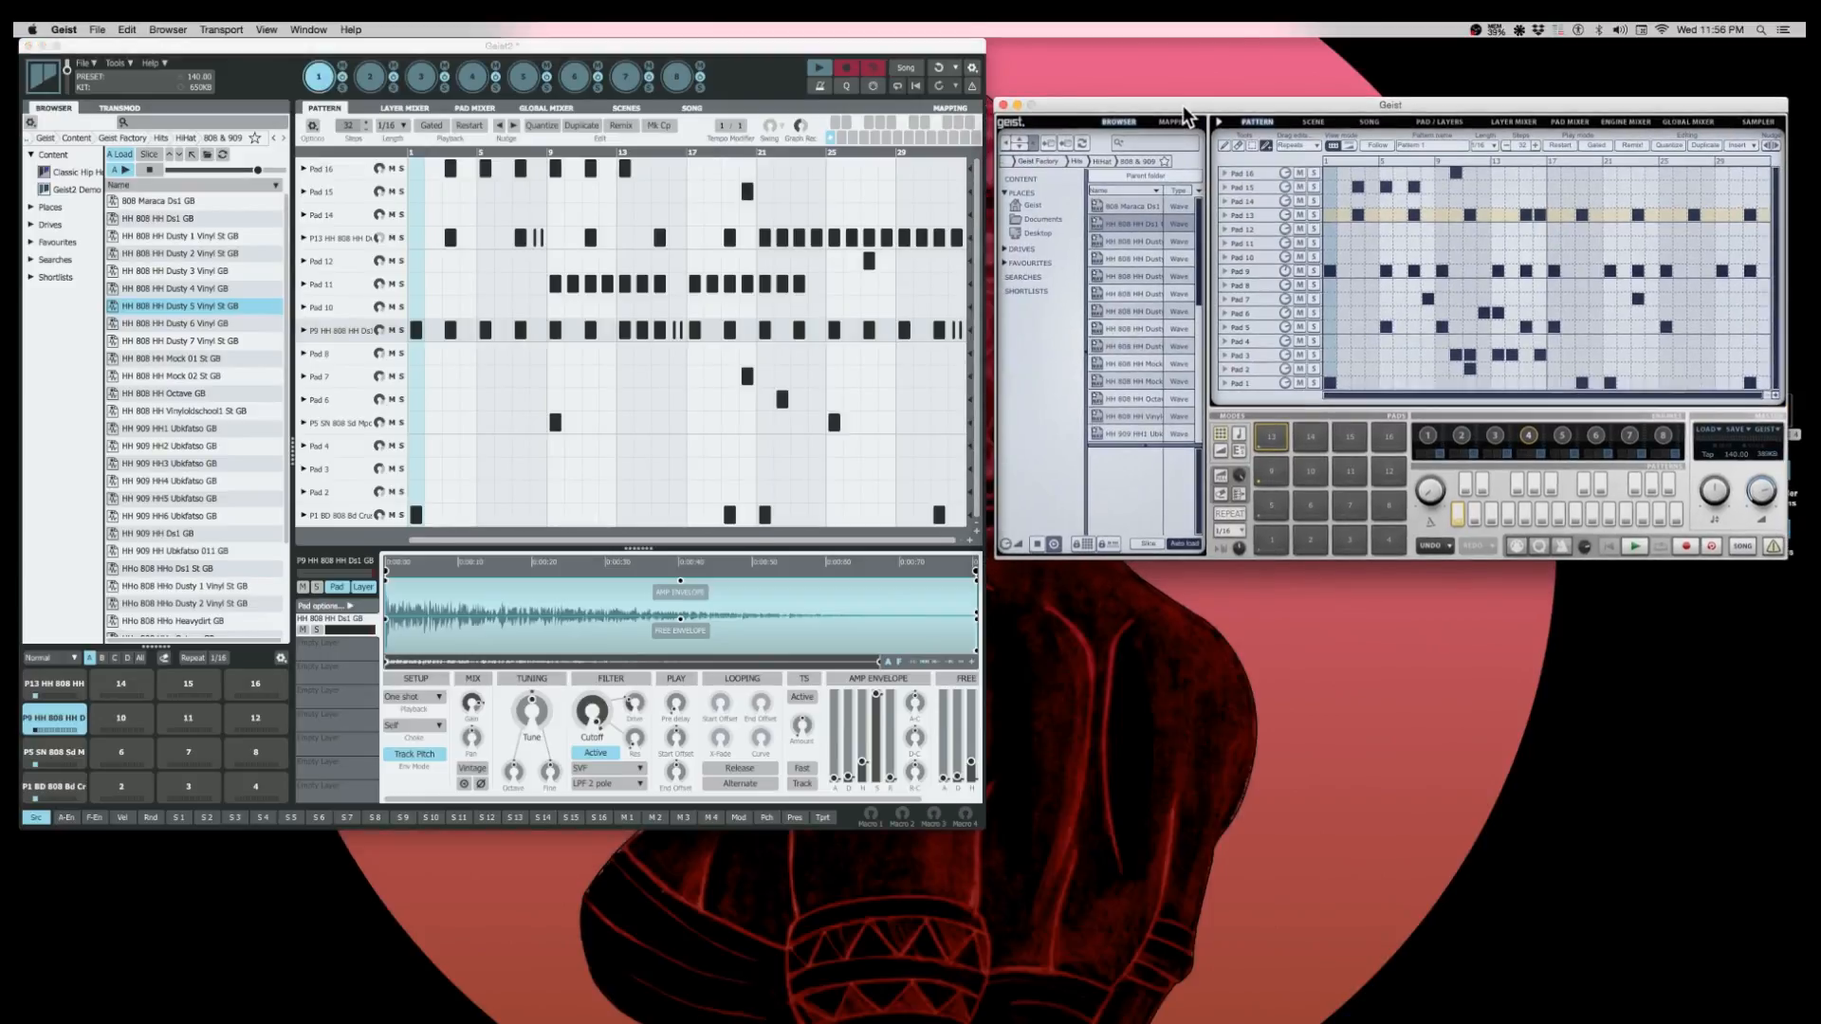
pyautogui.moveTo(854, 45)
pyautogui.mouseDown()
pyautogui.moveTo(851, 85)
pyautogui.moveTo(864, 45)
pyautogui.mouseUp()
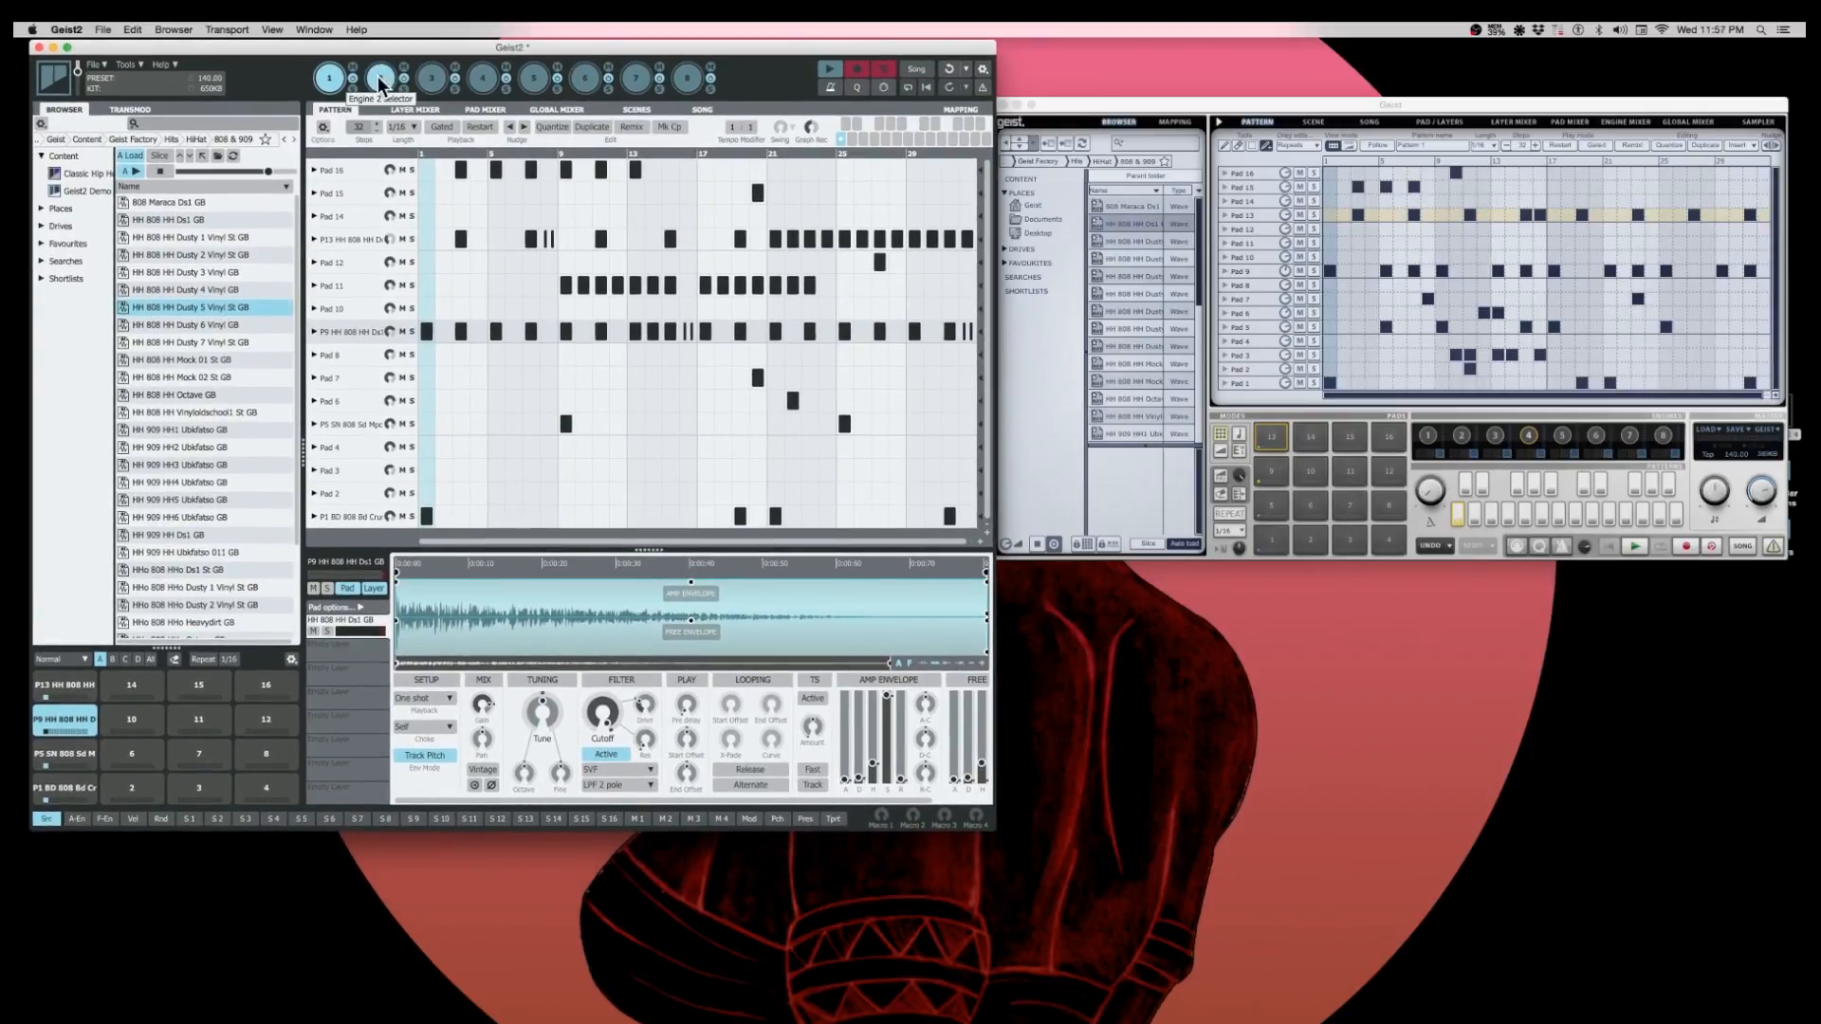
pyautogui.click(379, 78)
pyautogui.click(340, 81)
pyautogui.moveTo(995, 814)
pyautogui.mouseDown()
pyautogui.moveTo(1012, 930)
pyautogui.moveTo(959, 670)
pyautogui.moveTo(993, 788)
pyautogui.mouseUp()
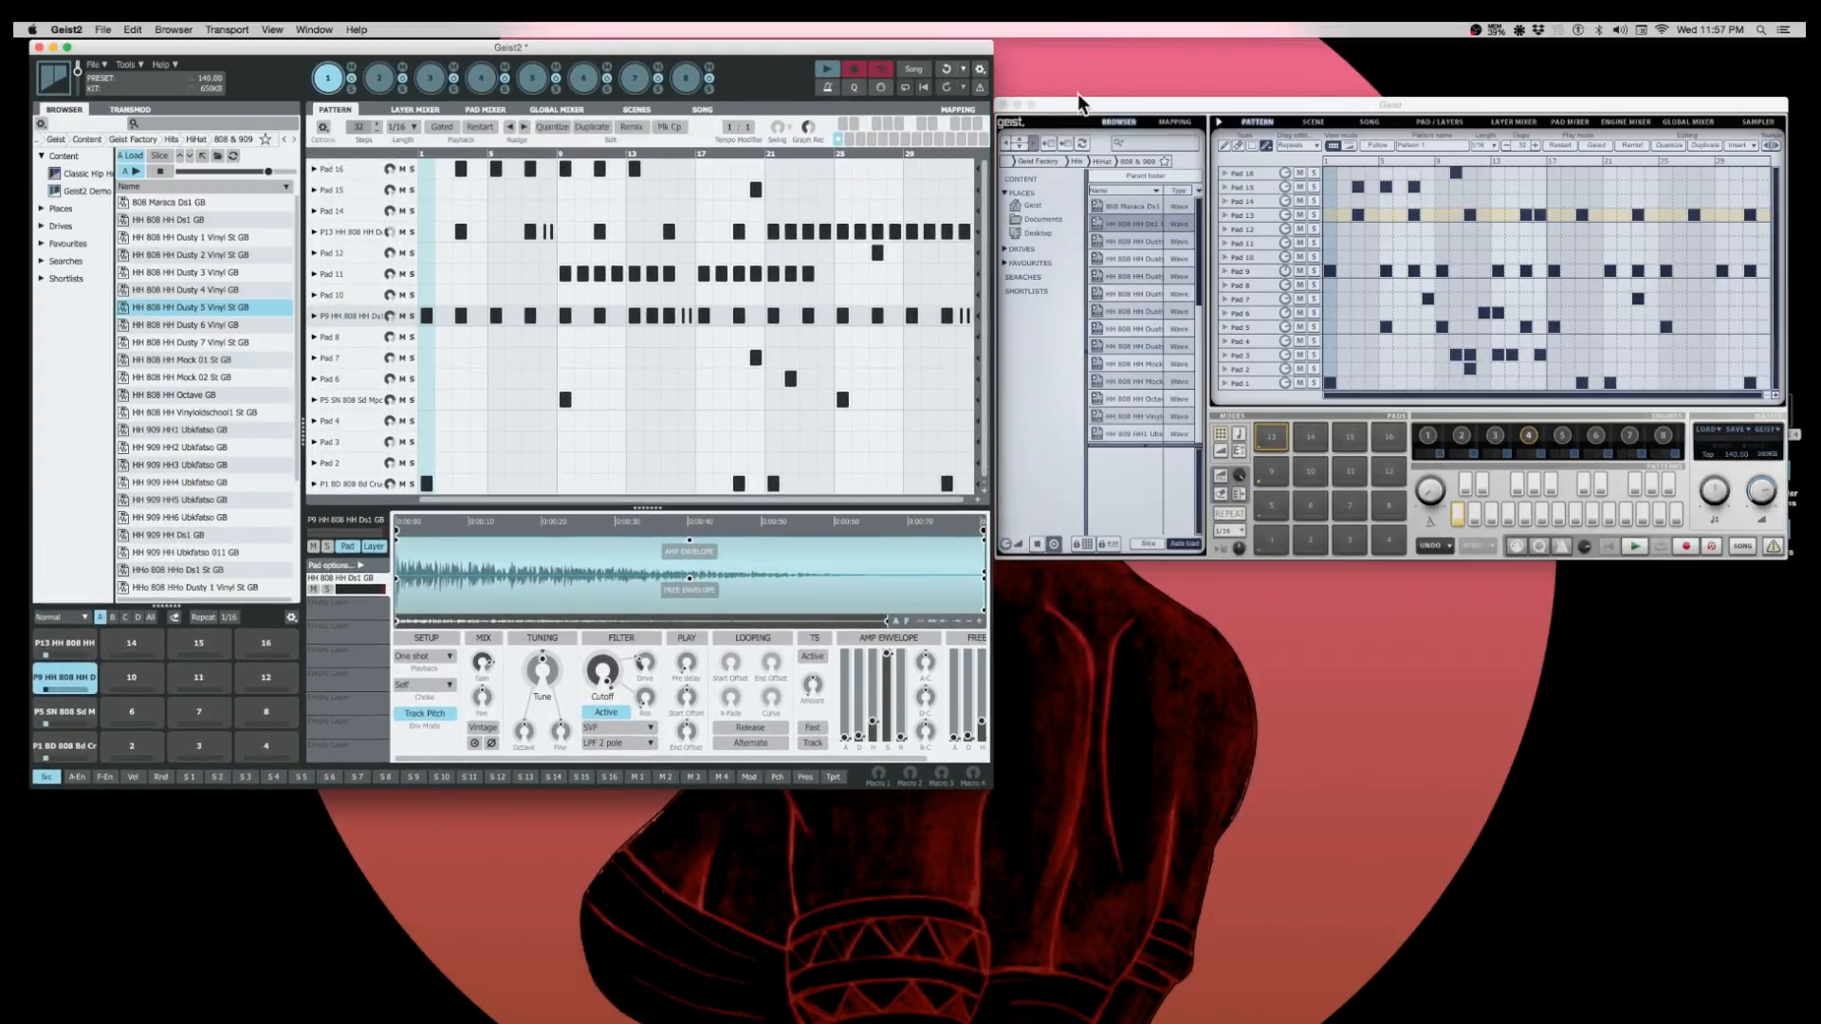
pyautogui.moveTo(1082, 103)
pyautogui.mouseDown()
pyautogui.moveTo(1126, 106)
pyautogui.moveTo(1091, 89)
pyautogui.moveTo(1093, 114)
pyautogui.mouseUp()
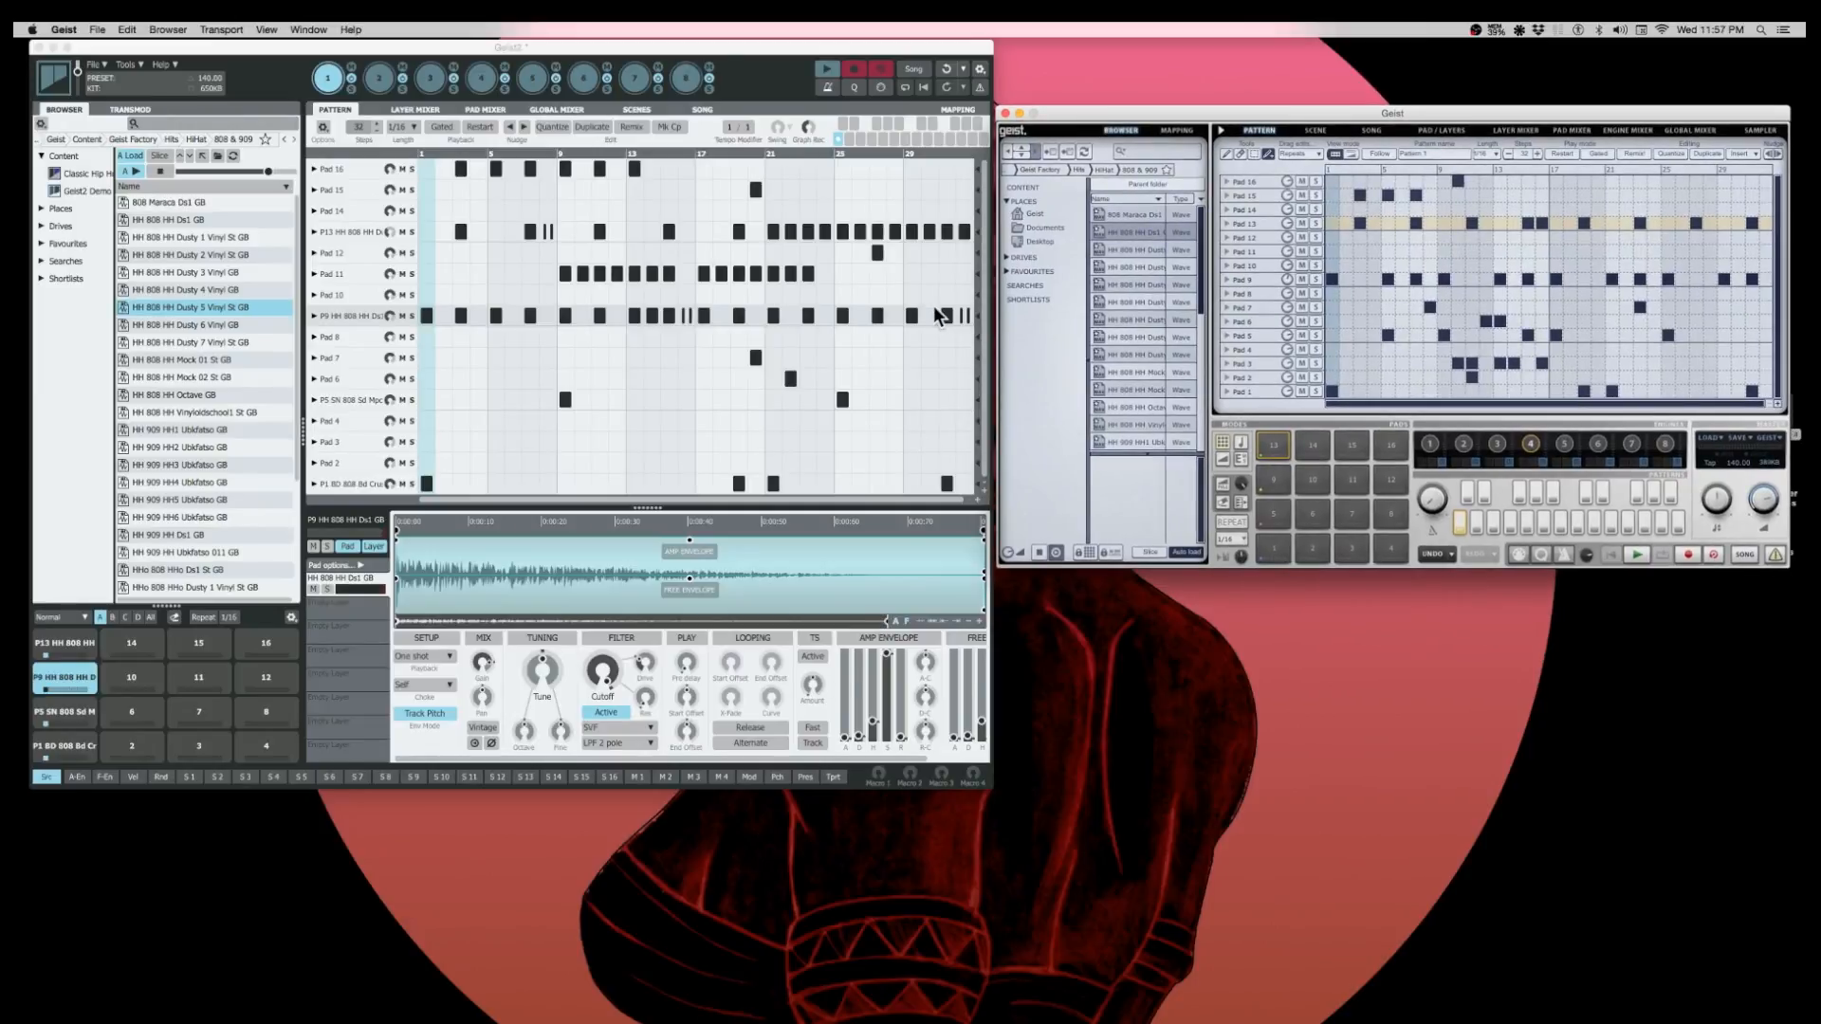
pyautogui.click(384, 80)
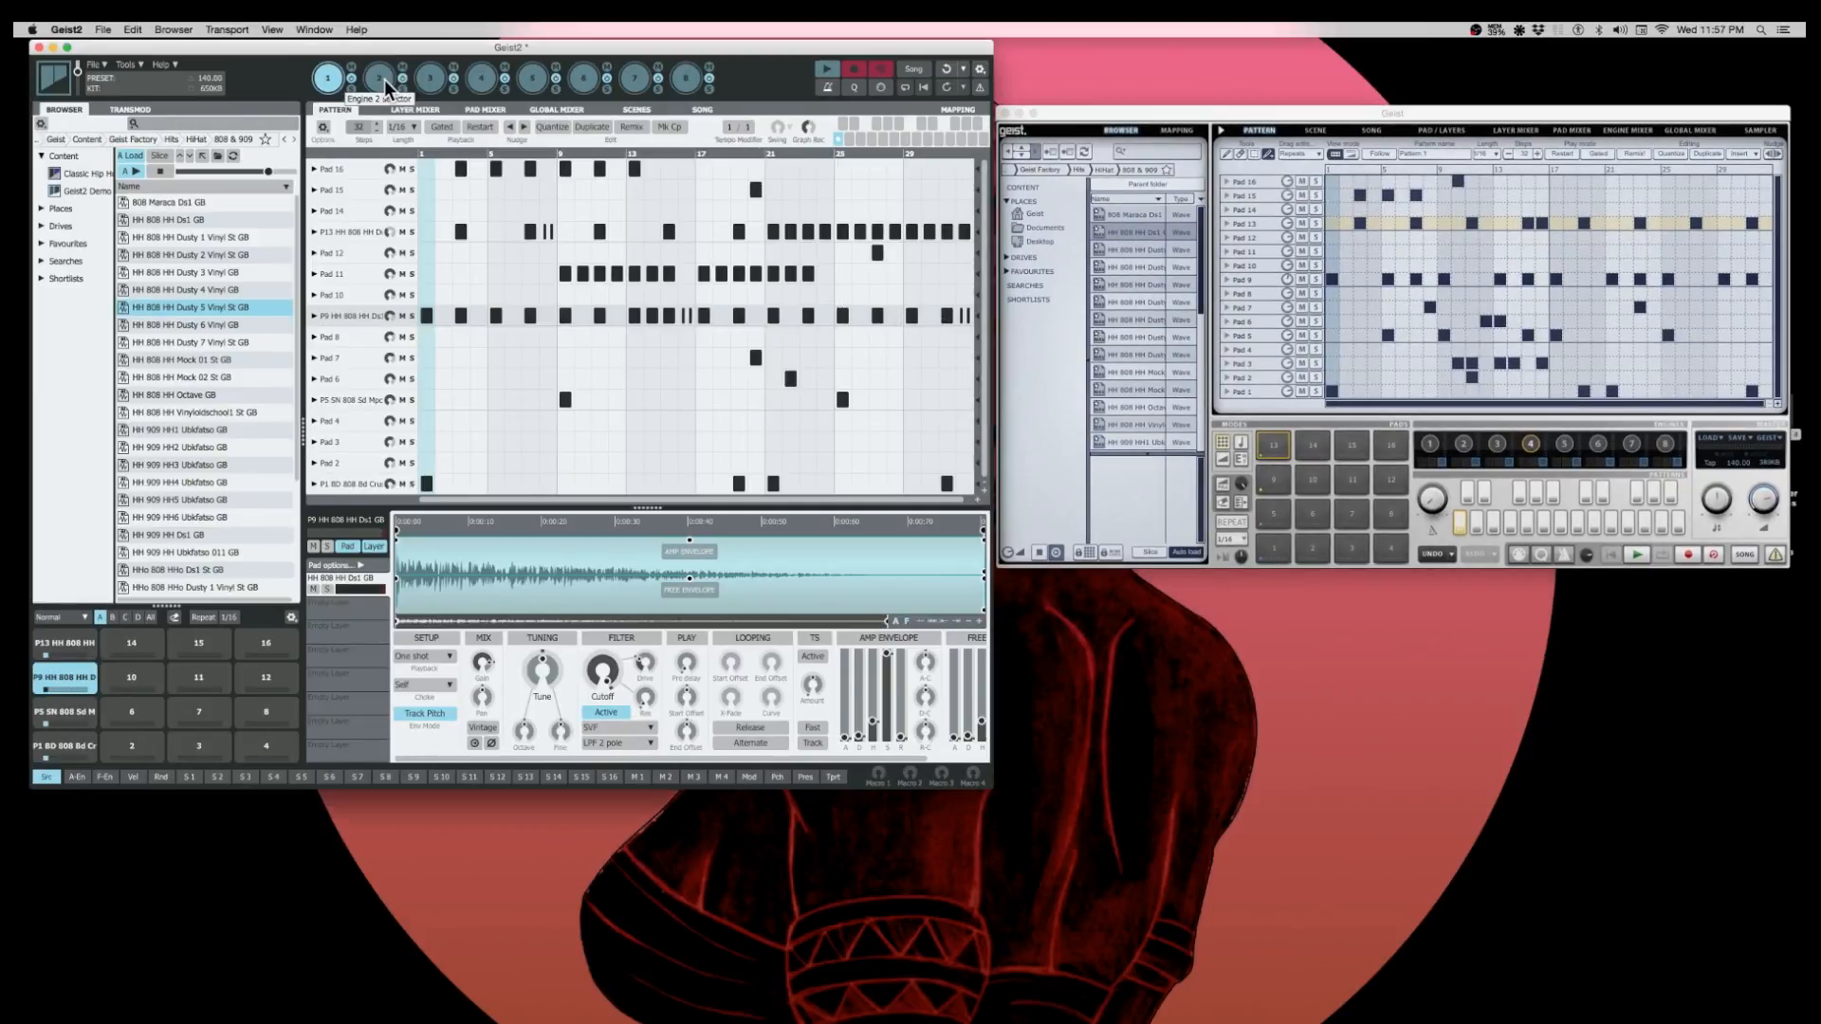
pyautogui.click(383, 80)
pyautogui.click(336, 74)
pyautogui.moveTo(593, 191); pyautogui.dragTo(802, 194)
pyautogui.moveTo(1081, 113); pyautogui.dragTo(1078, 115)
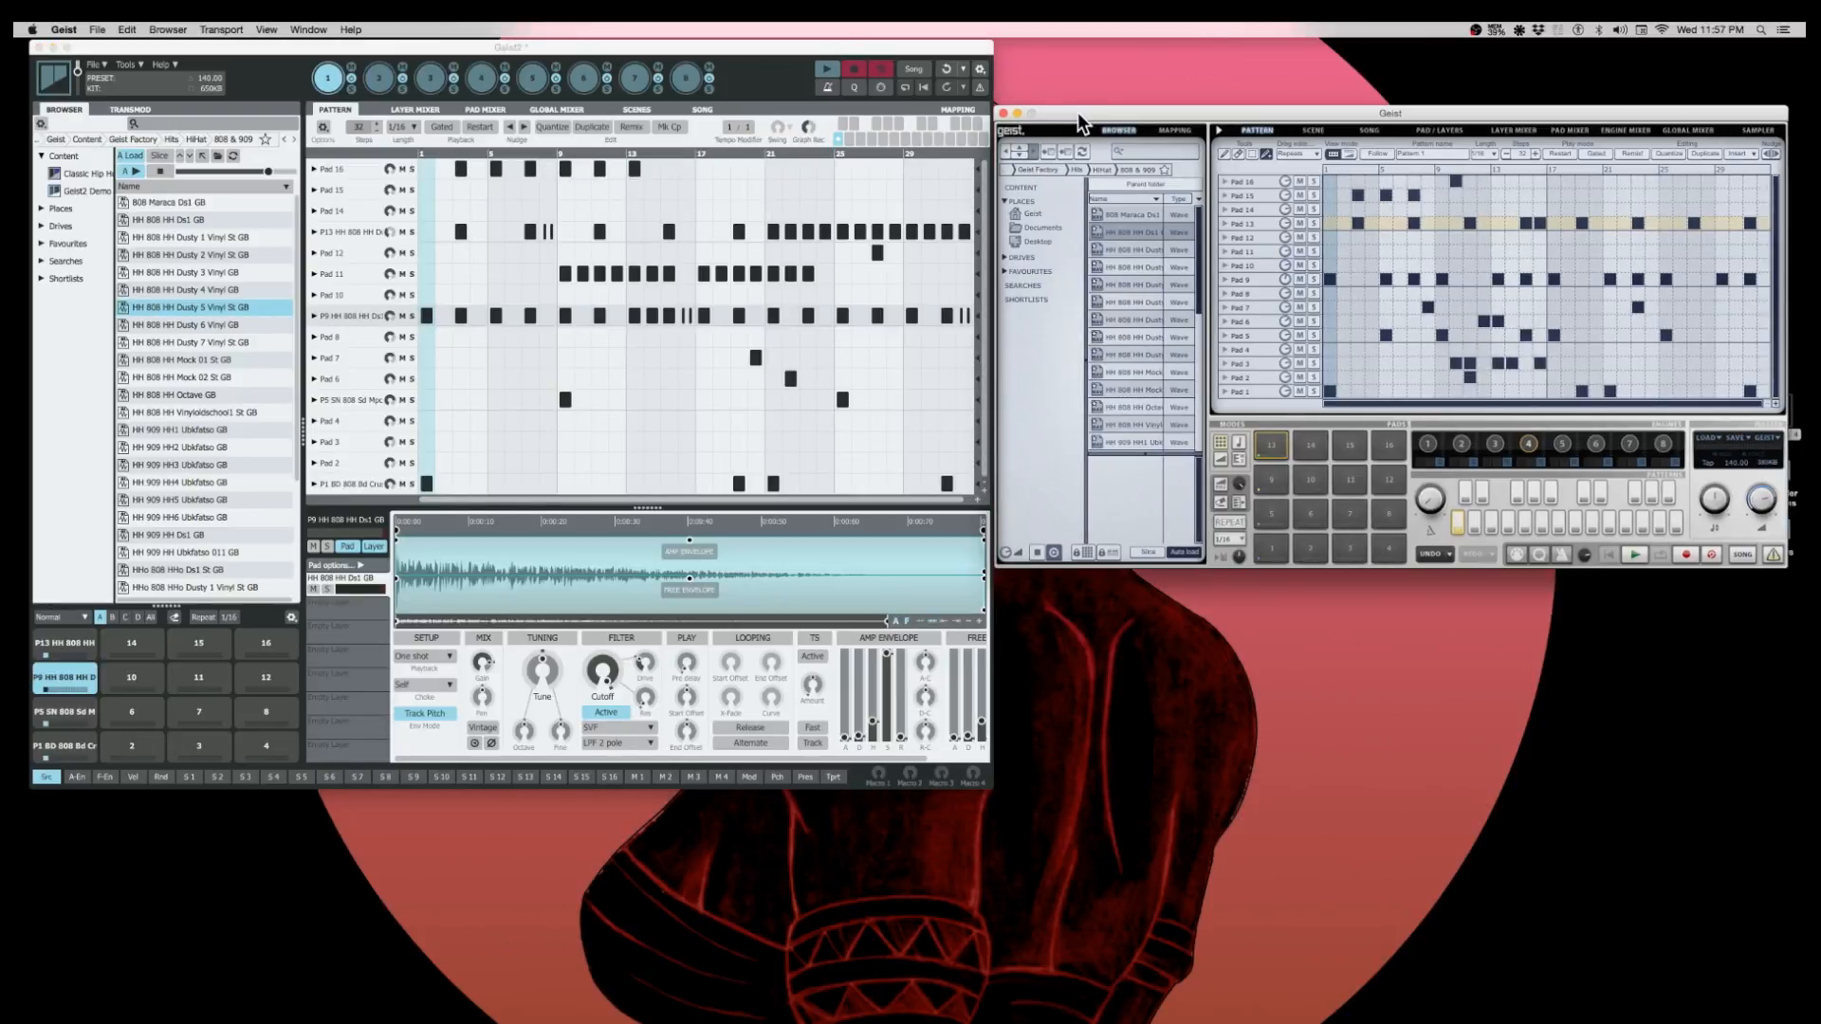
# - Thin out the continuous run of steps in the last part of Pad 13 in the Geist2 pattern
pyautogui.moveTo(799, 235)
pyautogui.mouseDown()
pyautogui.moveTo(924, 243)
pyautogui.moveTo(939, 224)
pyautogui.mouseUp()
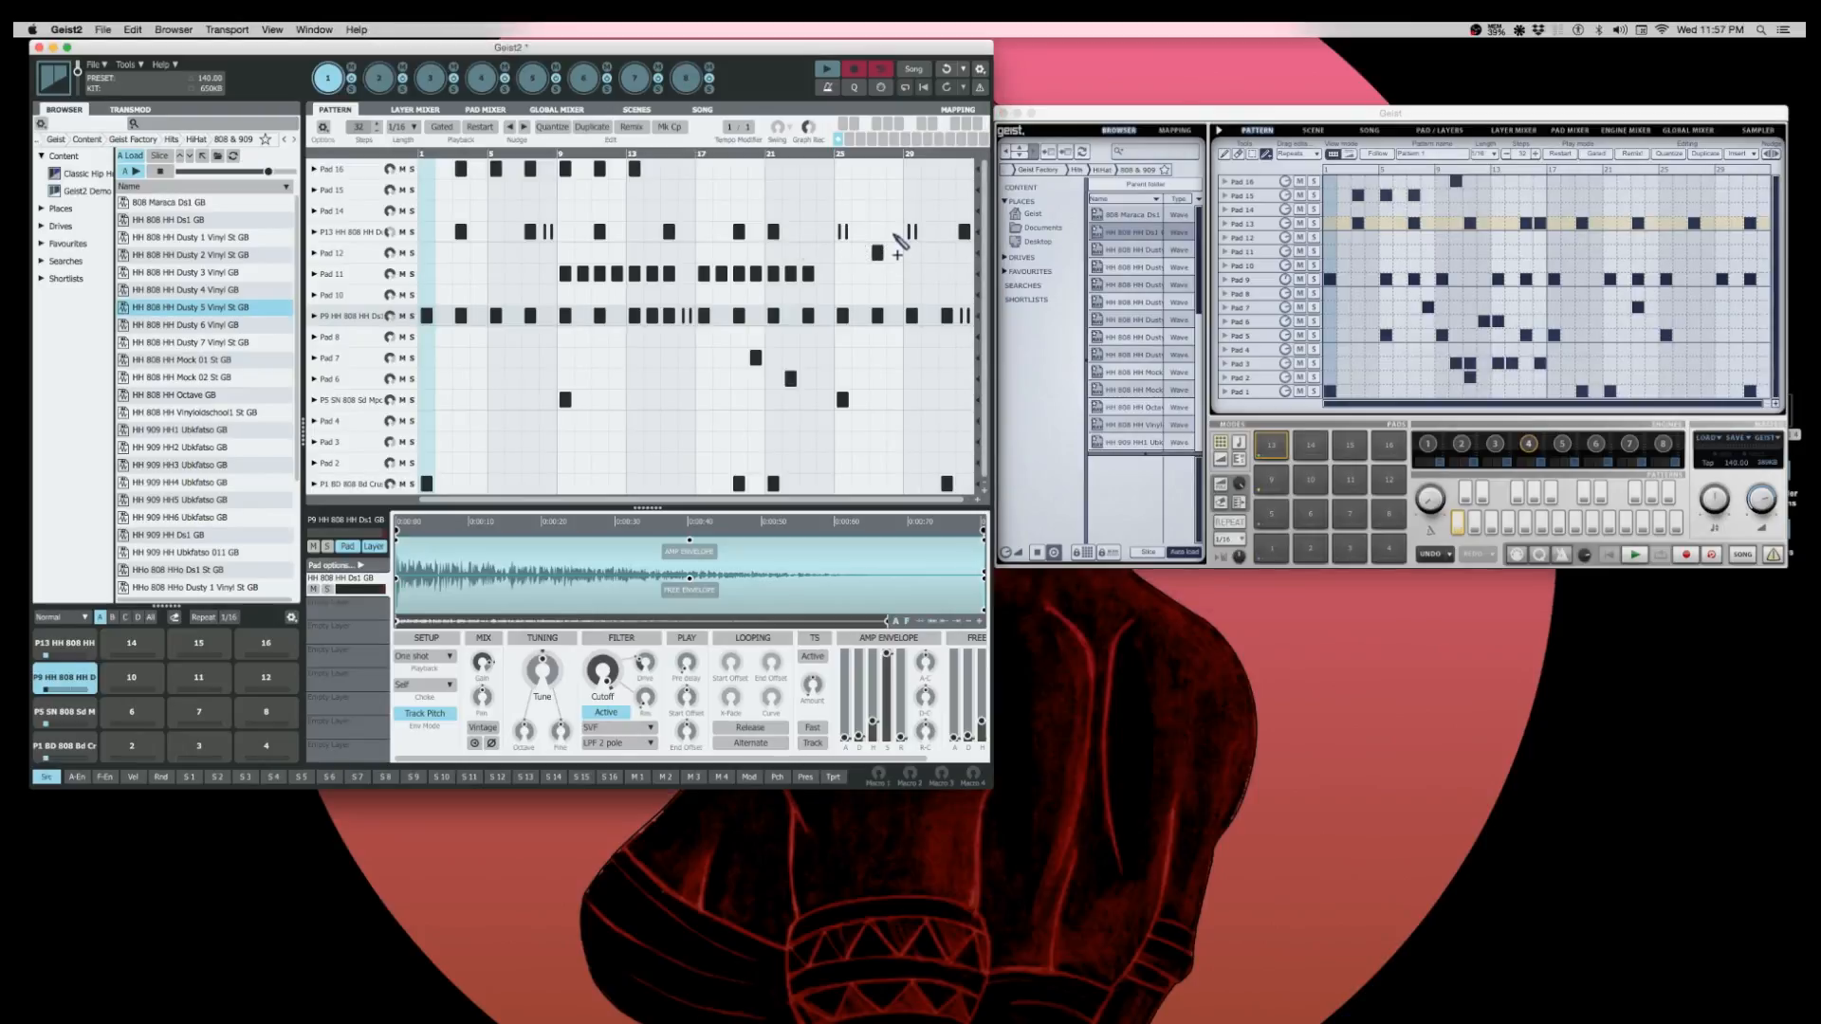
pyautogui.moveTo(1132, 110); pyautogui.dragTo(1133, 113)
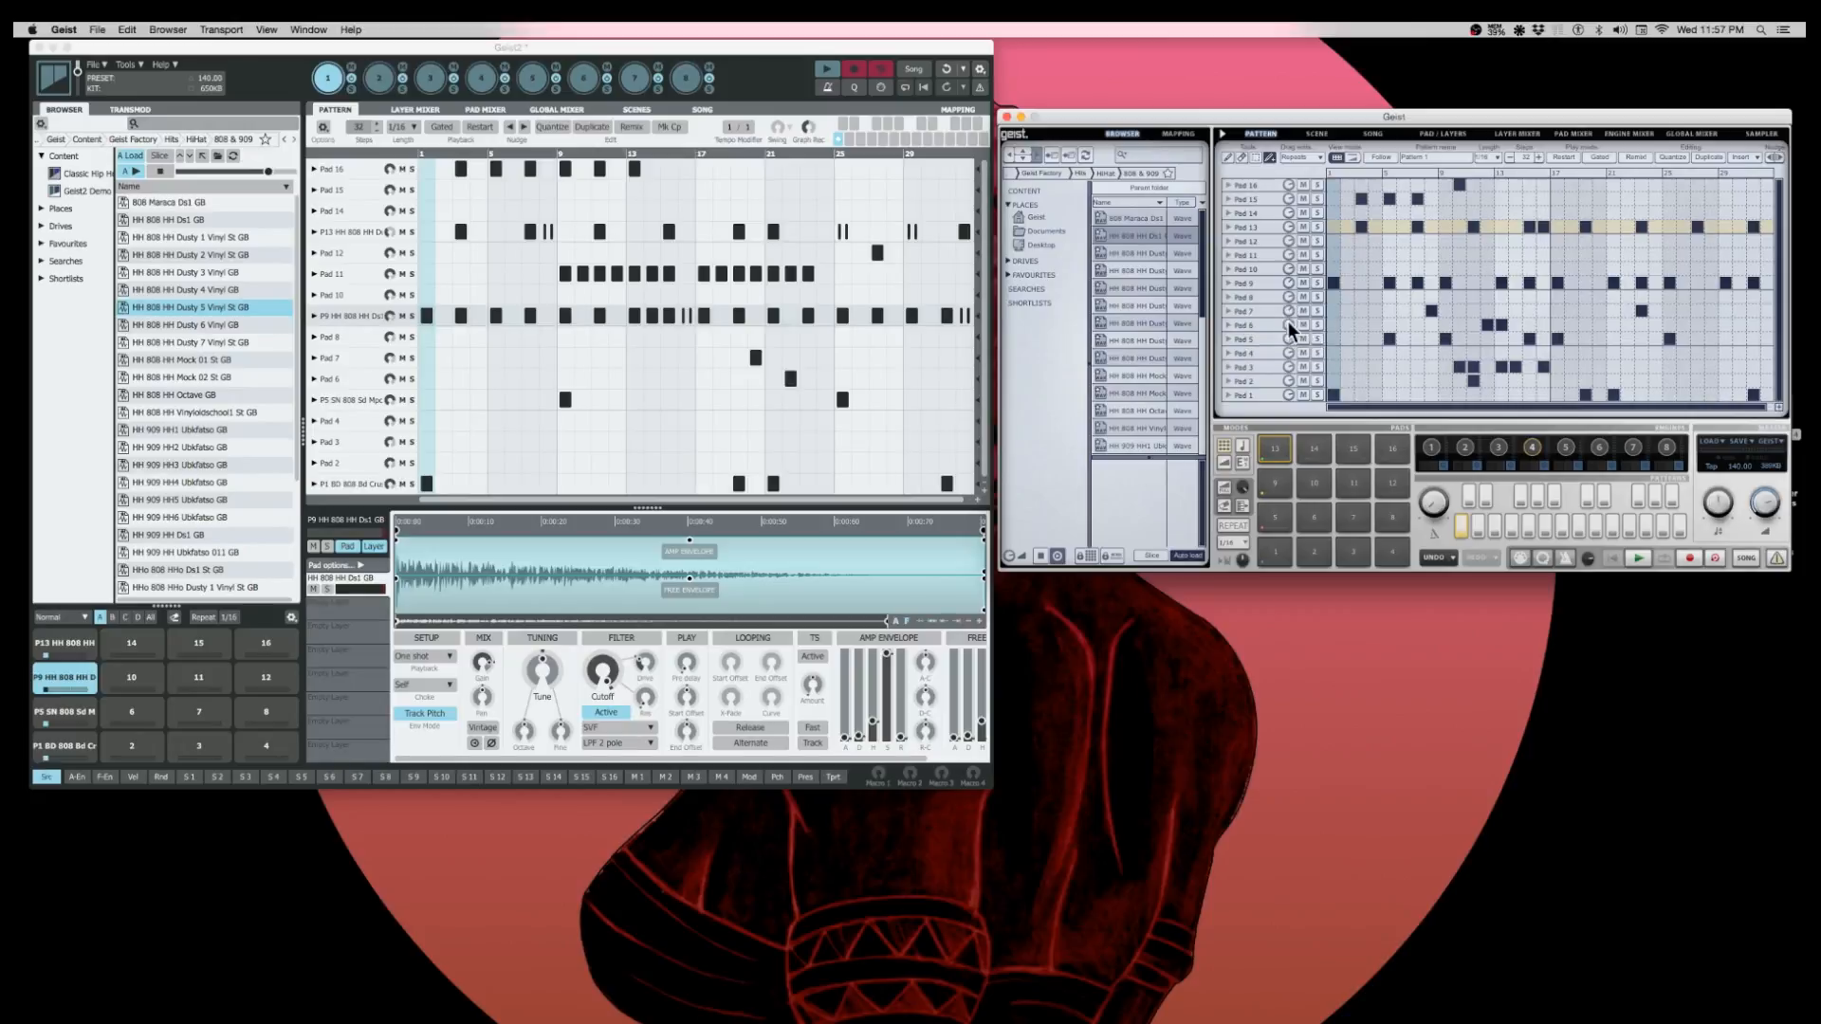
# - Adjust the fader gains of Pad 3 and Pad 4 in Geist2's Pad Mixer and return to the pattern
pyautogui.click(387, 316)
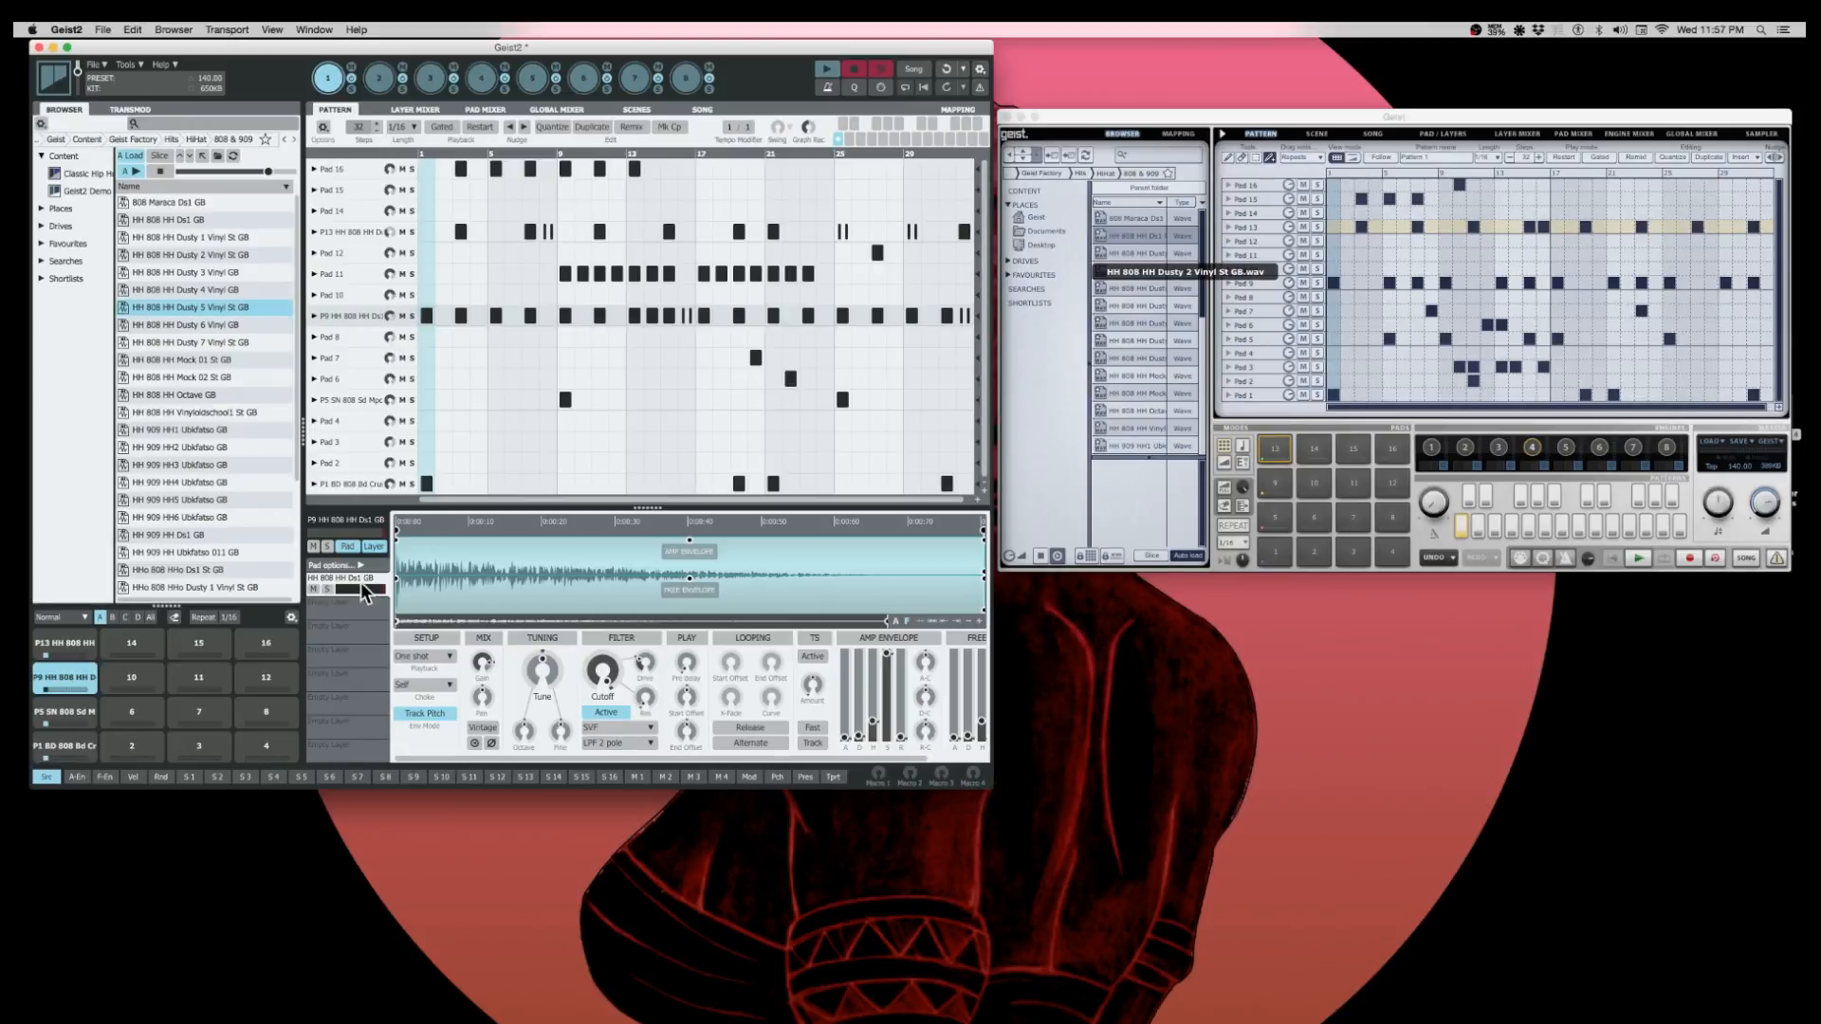
pyautogui.click(483, 107)
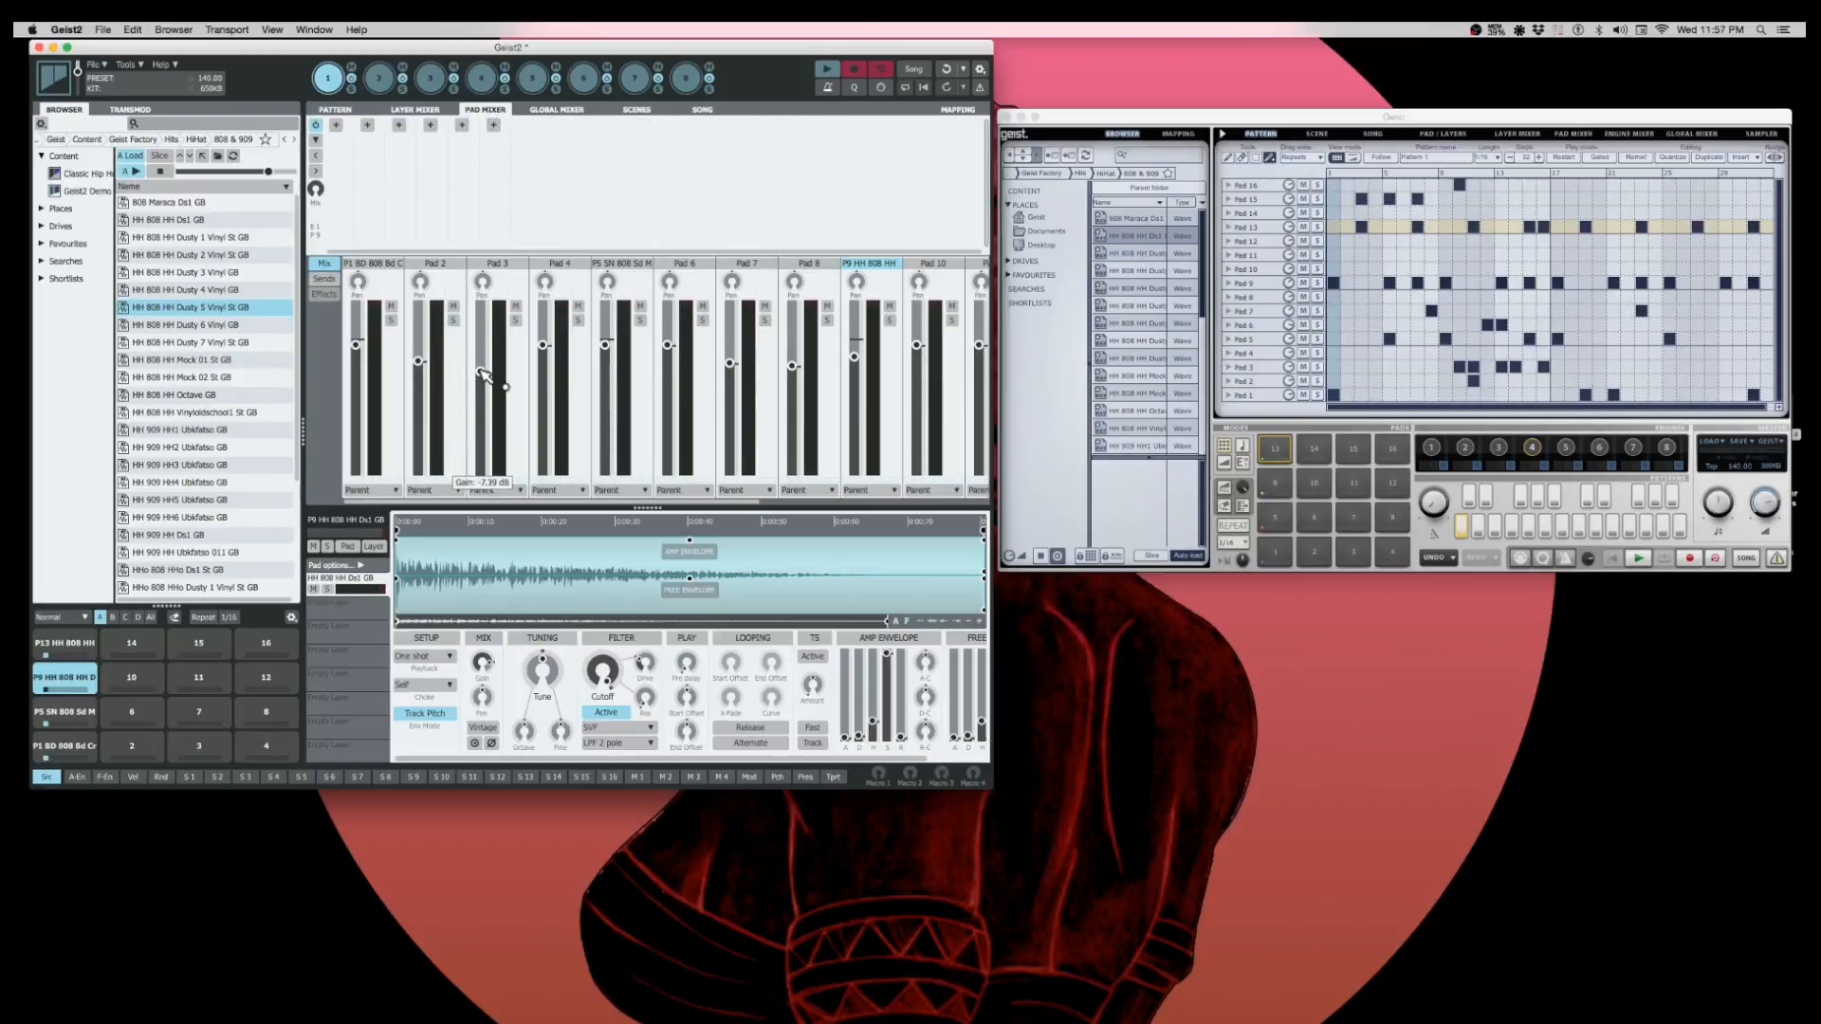
pyautogui.moveTo(482, 374); pyautogui.dragTo(551, 361)
pyautogui.click(337, 110)
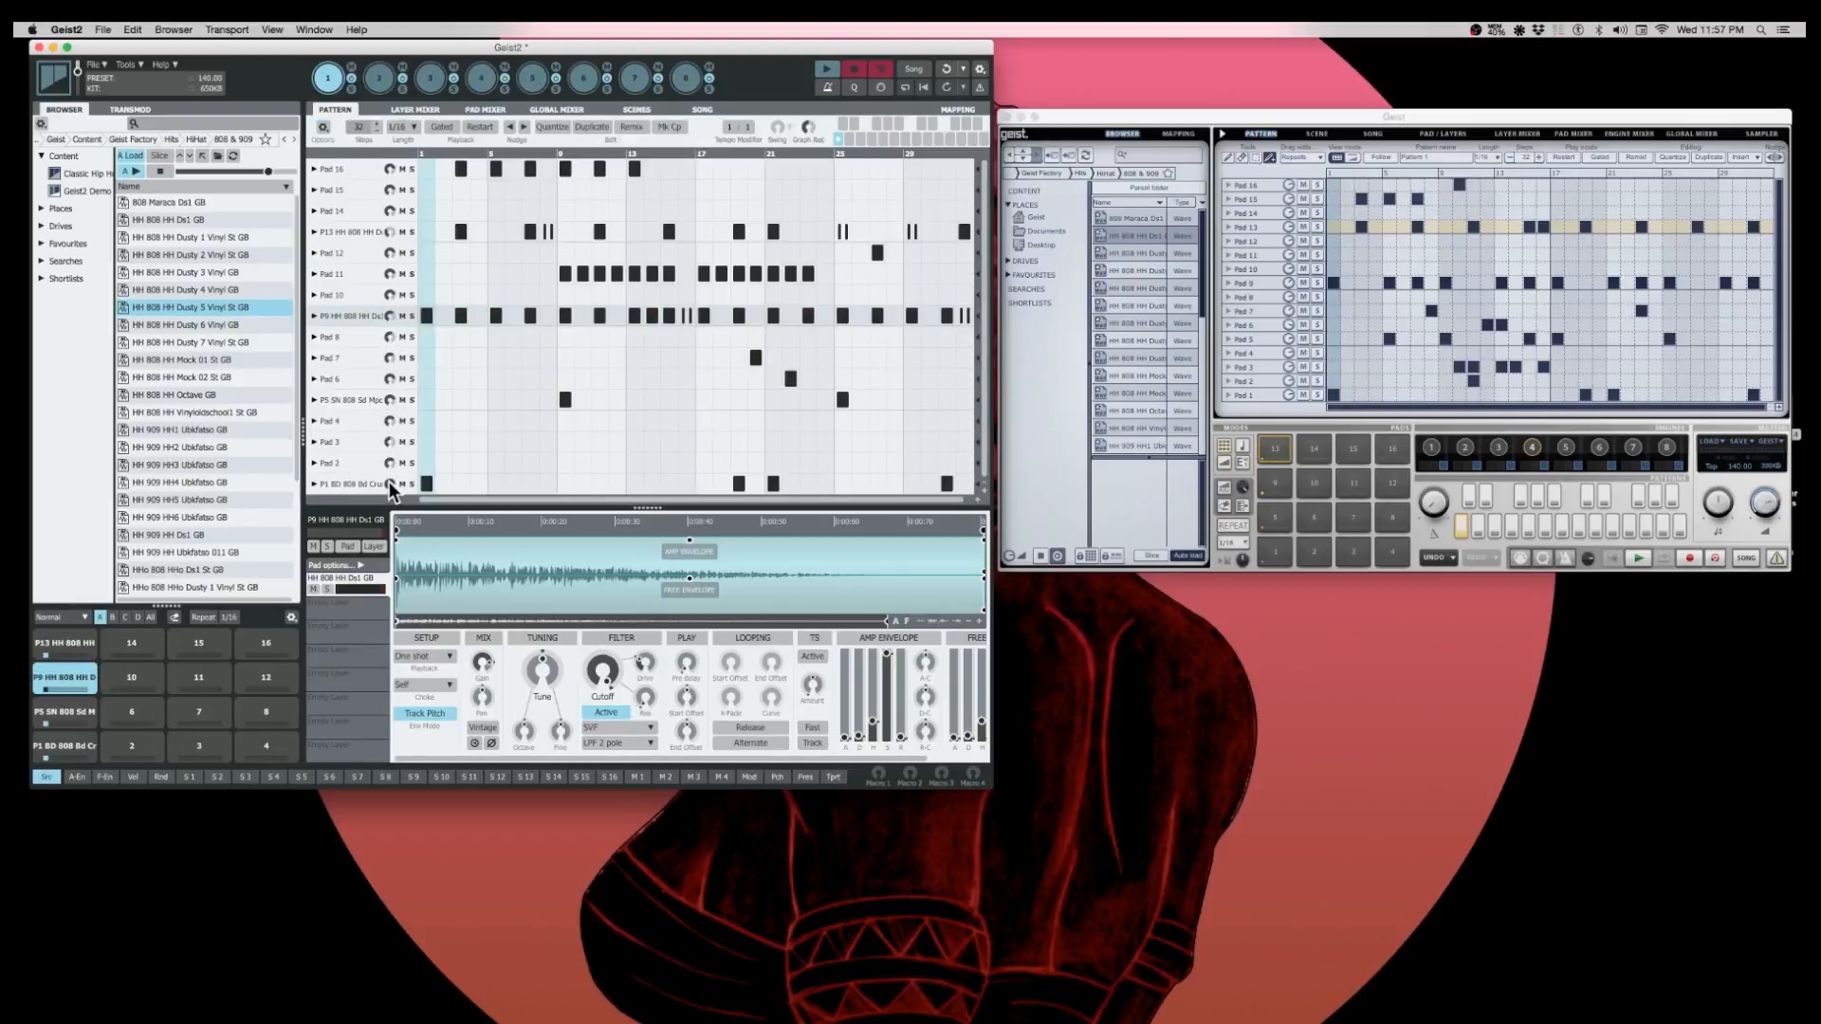
# - Nudge both windows into place and adjust the master volume in Geist and in Geist2
pyautogui.moveTo(896, 48); pyautogui.dragTo(892, 45)
pyautogui.moveTo(1157, 115); pyautogui.dragTo(1148, 113)
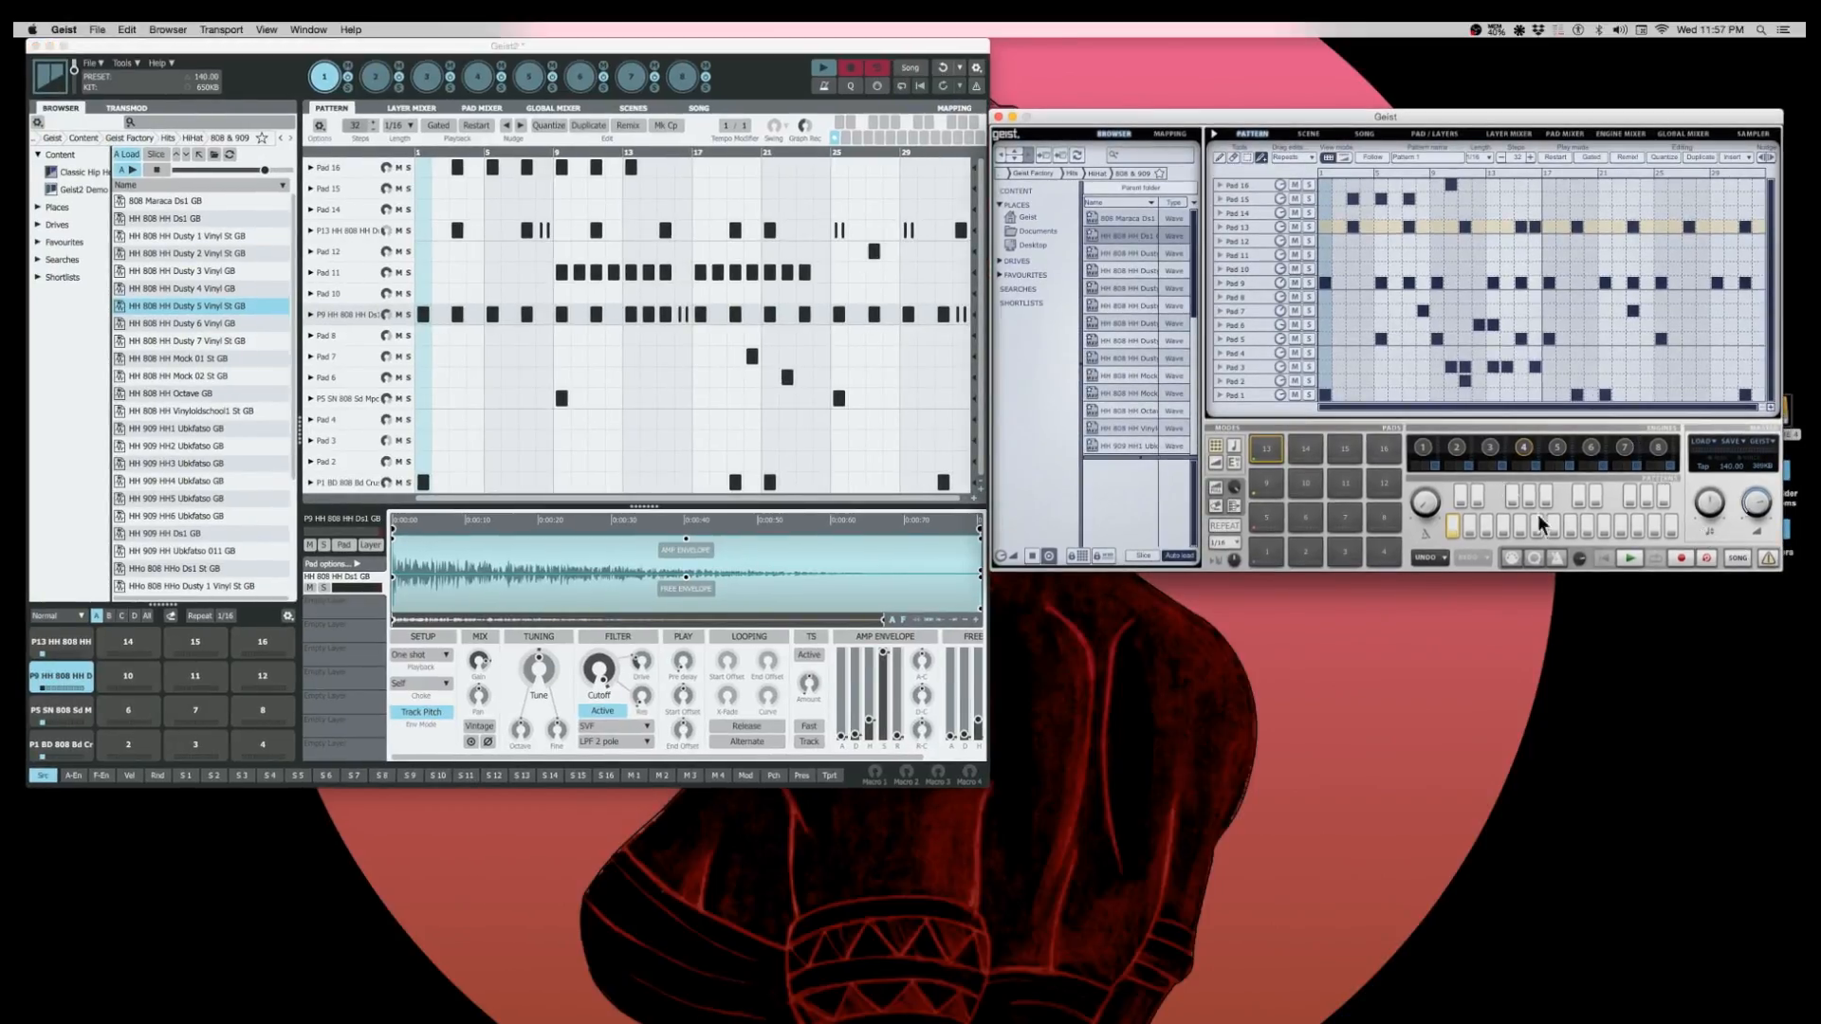
pyautogui.moveTo(1765, 502)
pyautogui.moveTo(1765, 506)
pyautogui.mouseDown()
pyautogui.moveTo(1766, 597)
pyautogui.moveTo(1769, 457)
pyautogui.moveTo(1759, 510)
pyautogui.mouseUp()
pyautogui.moveTo(74, 70)
pyautogui.mouseDown()
pyautogui.moveTo(73, 113)
pyautogui.moveTo(77, 74)
pyautogui.mouseUp()
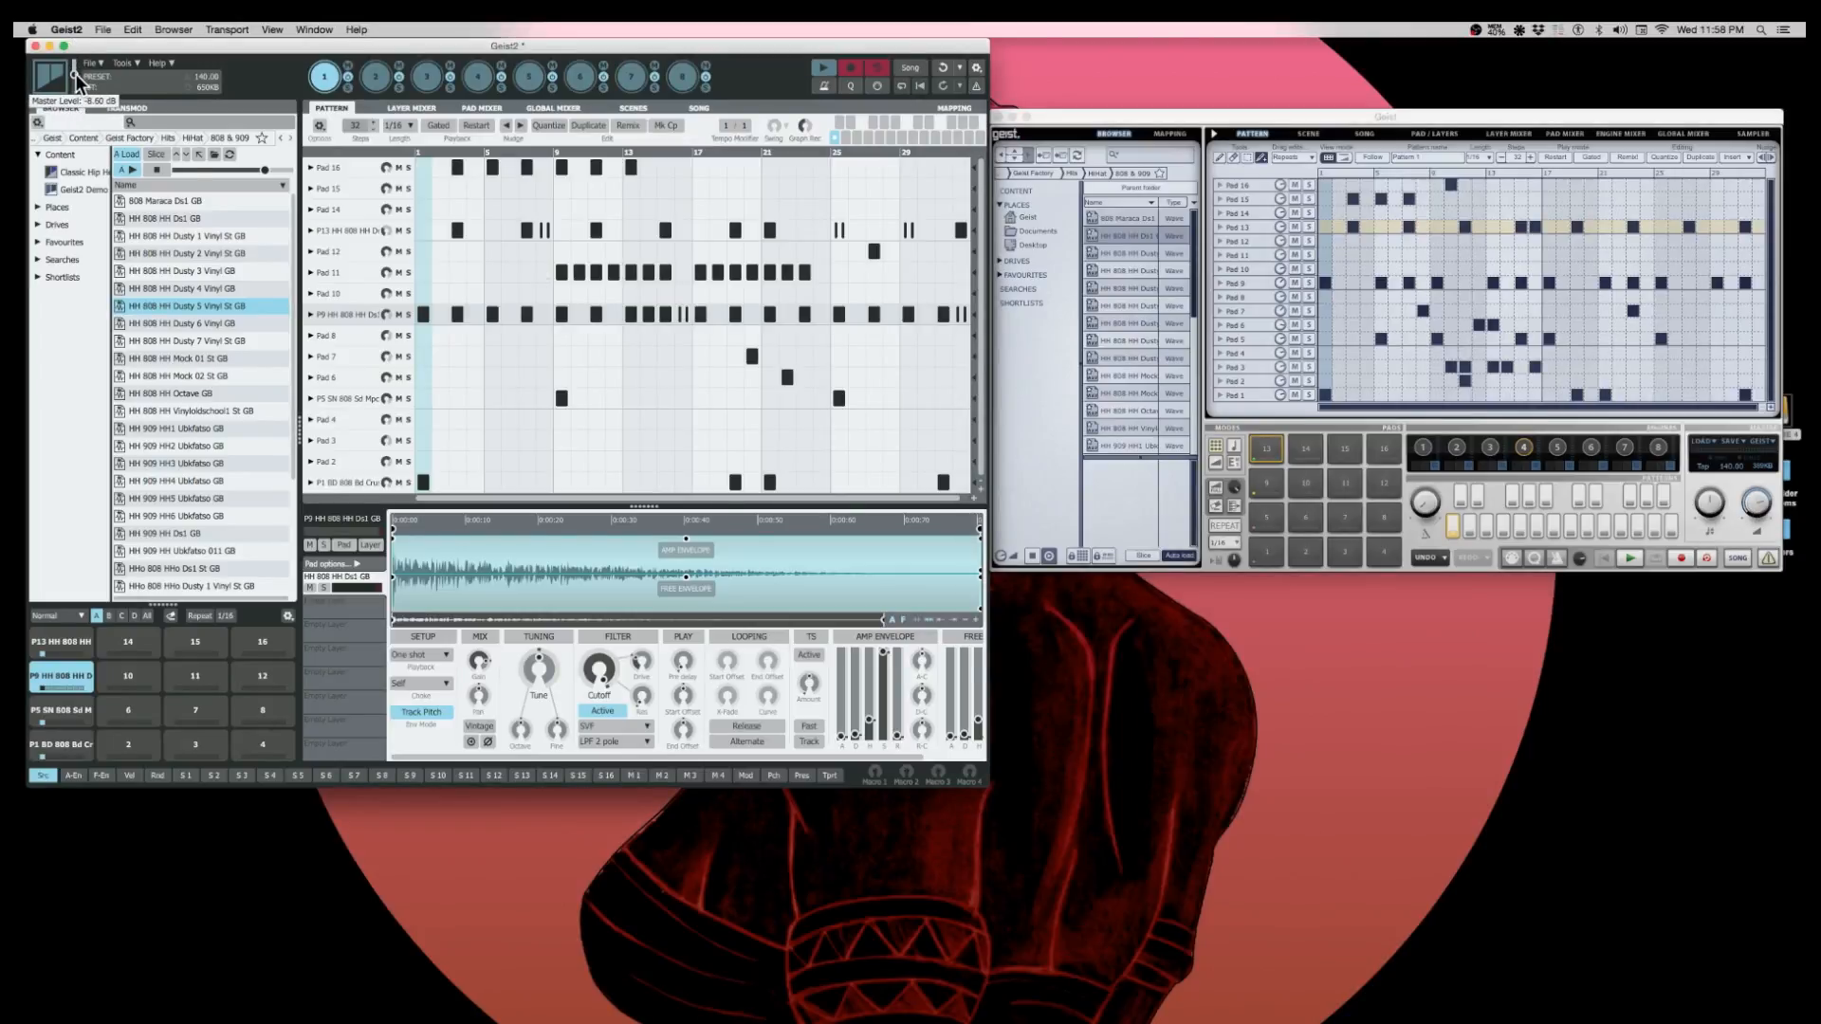
# - Set the Master channel's gain to about 0.28 dB in Geist2's Global Mixer and return to the pattern
pyautogui.click(564, 110)
pyautogui.moveTo(912, 336)
pyautogui.mouseDown()
pyautogui.moveTo(919, 446)
pyautogui.moveTo(911, 338)
pyautogui.mouseUp()
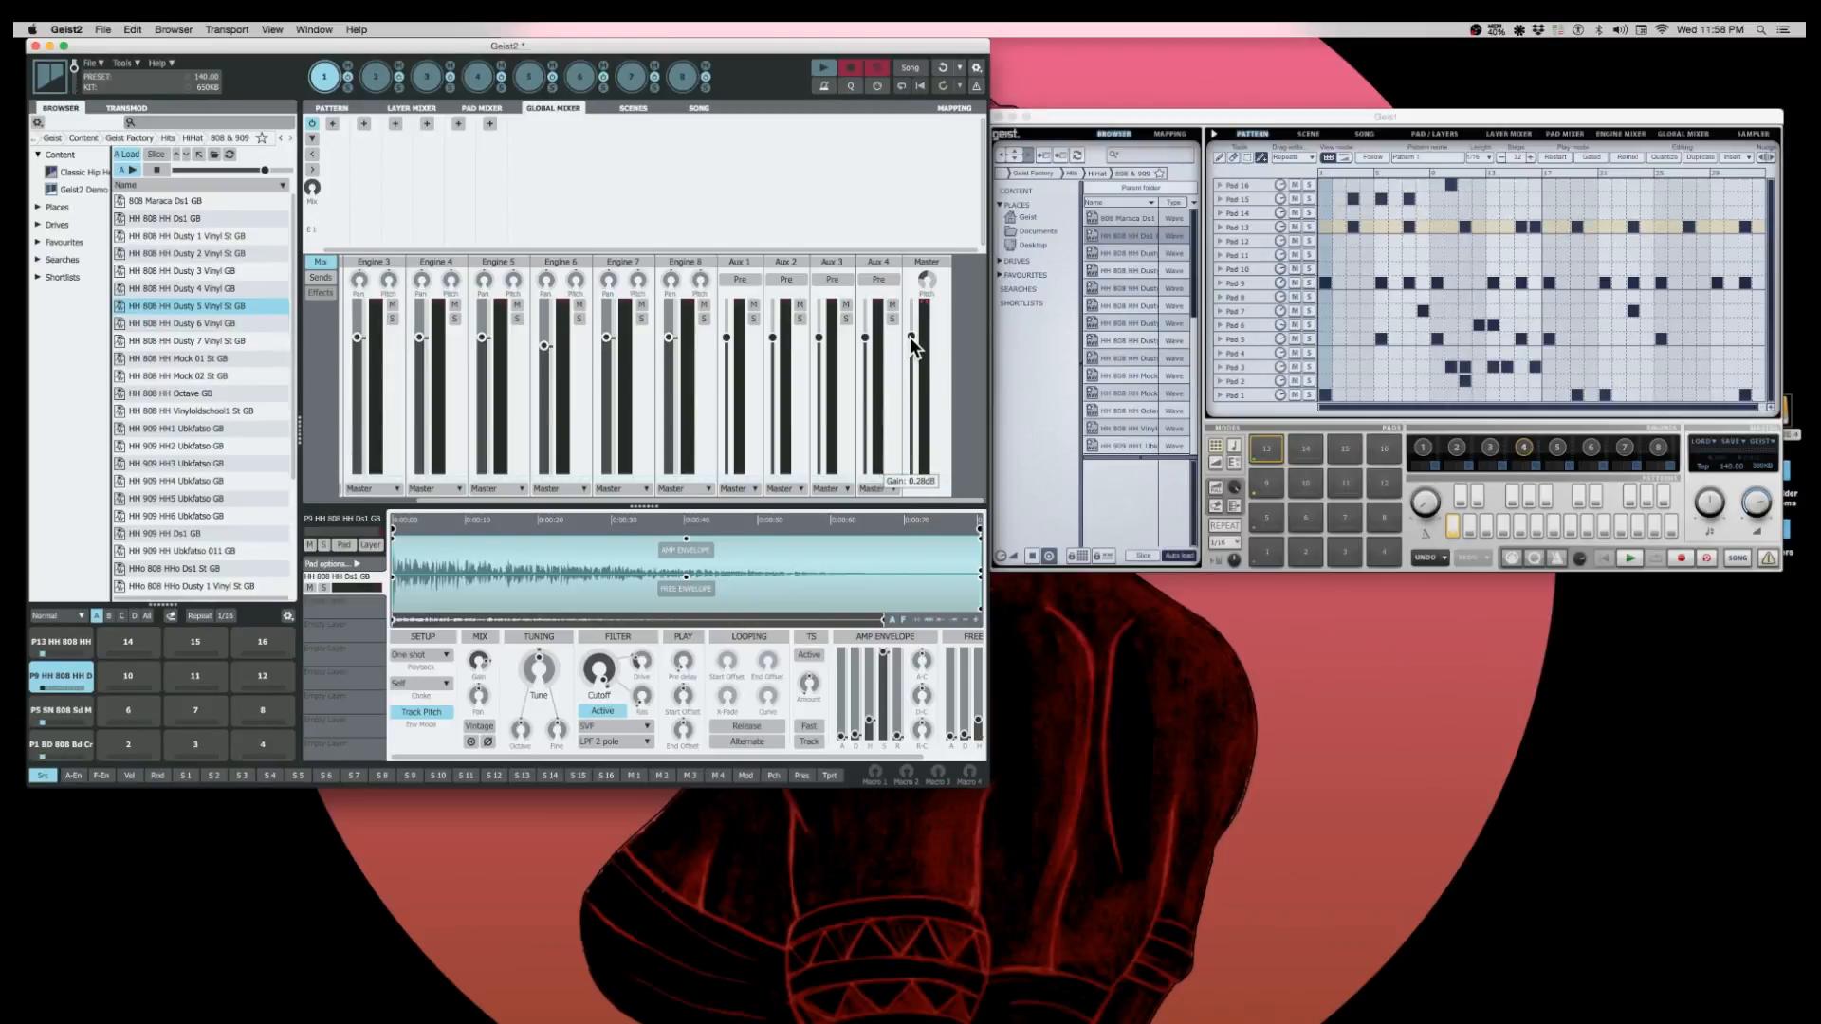
pyautogui.click(306, 110)
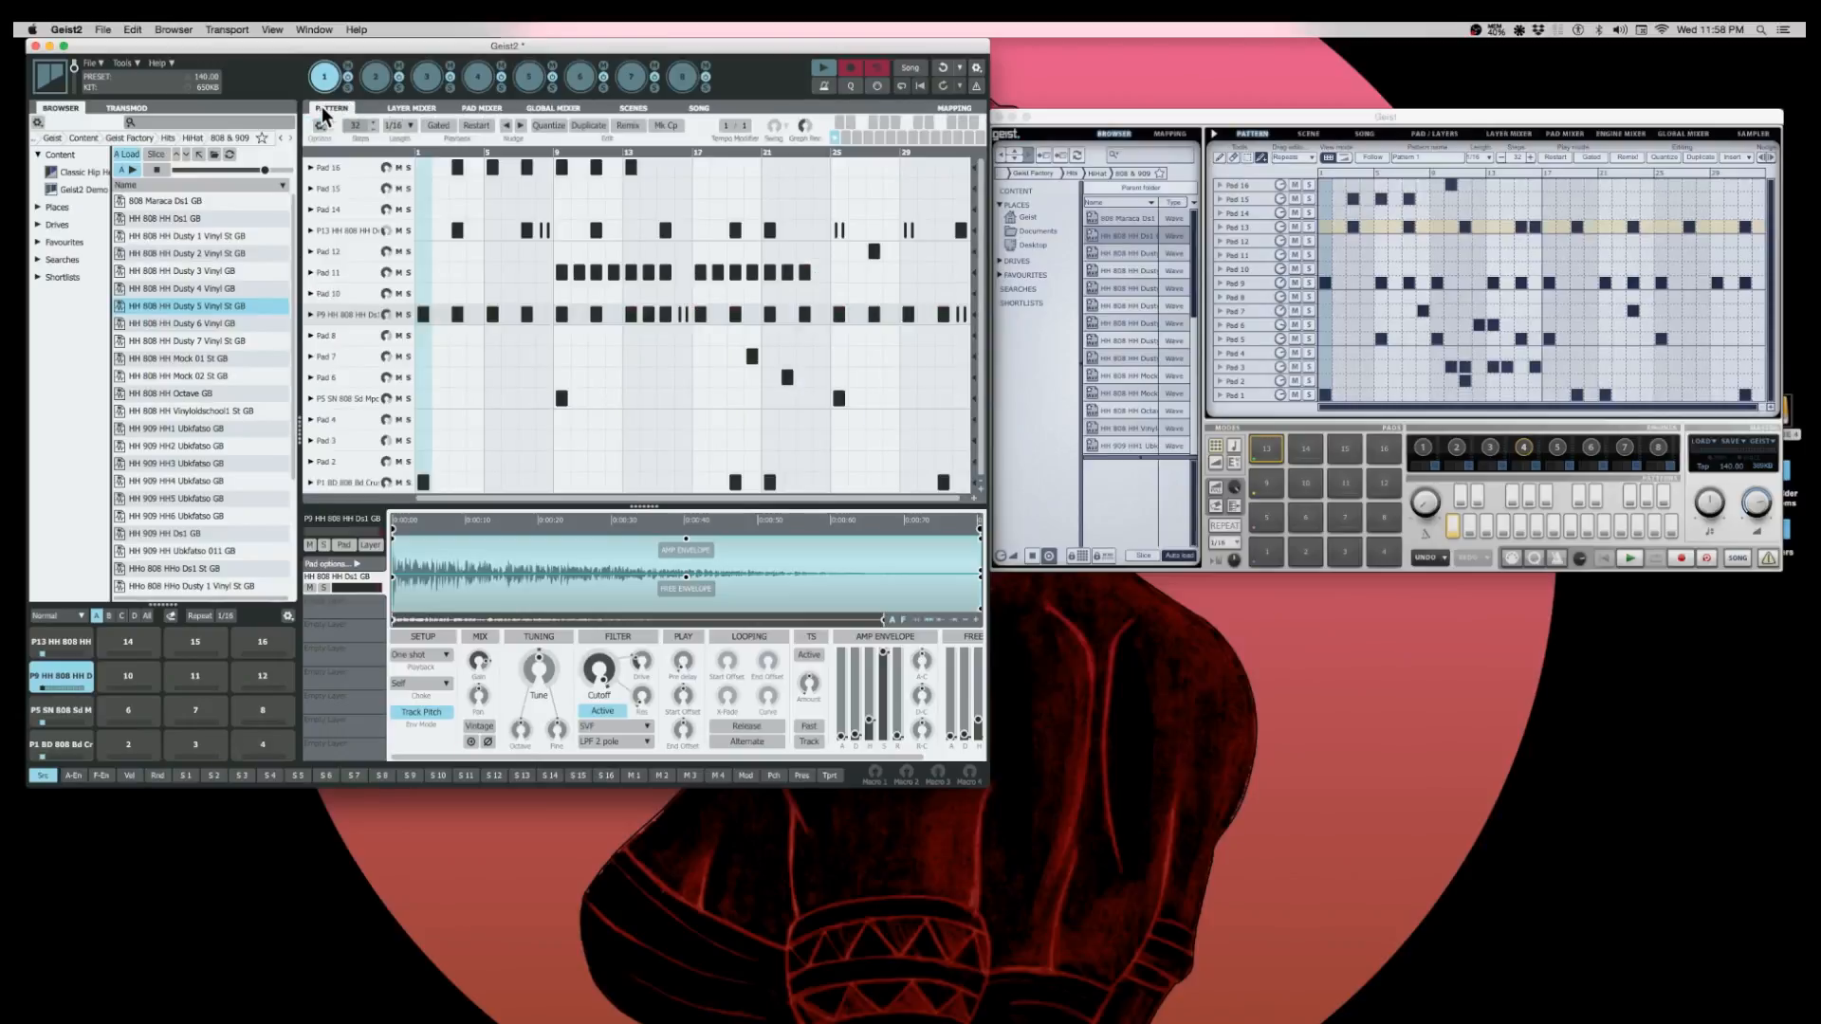
# - Try Geist's global knob beside the master volume and reset it to its default
pyautogui.click(1069, 123)
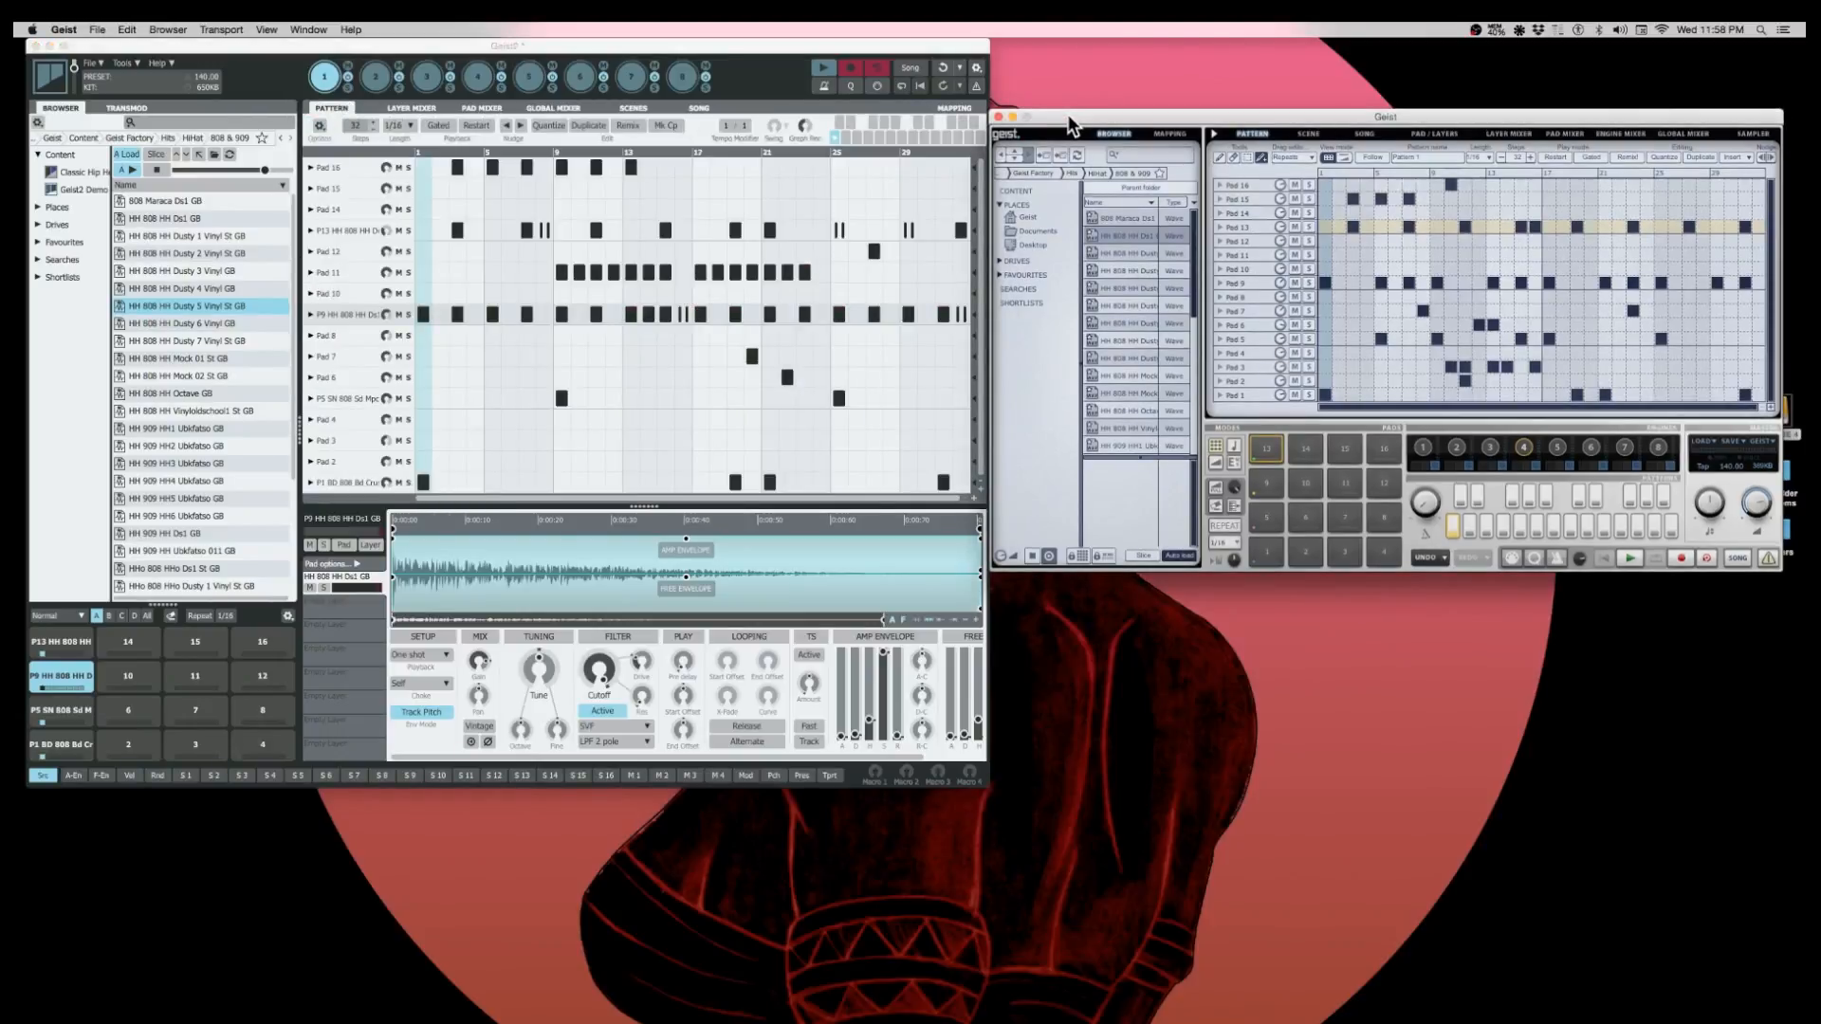
pyautogui.moveTo(1713, 511)
pyautogui.mouseDown()
pyautogui.moveTo(1714, 538)
pyautogui.moveTo(1716, 479)
pyautogui.moveTo(1721, 559)
pyautogui.moveTo(1713, 493)
pyautogui.moveTo(1729, 494)
pyautogui.moveTo(1728, 555)
pyautogui.moveTo(1720, 509)
pyautogui.mouseUp()
pyautogui.doubleClick(1713, 512)
# - Turn on applying actions to pads and layers in Geist2 and nudge the selected pad's Tune knob
pyautogui.click(347, 546)
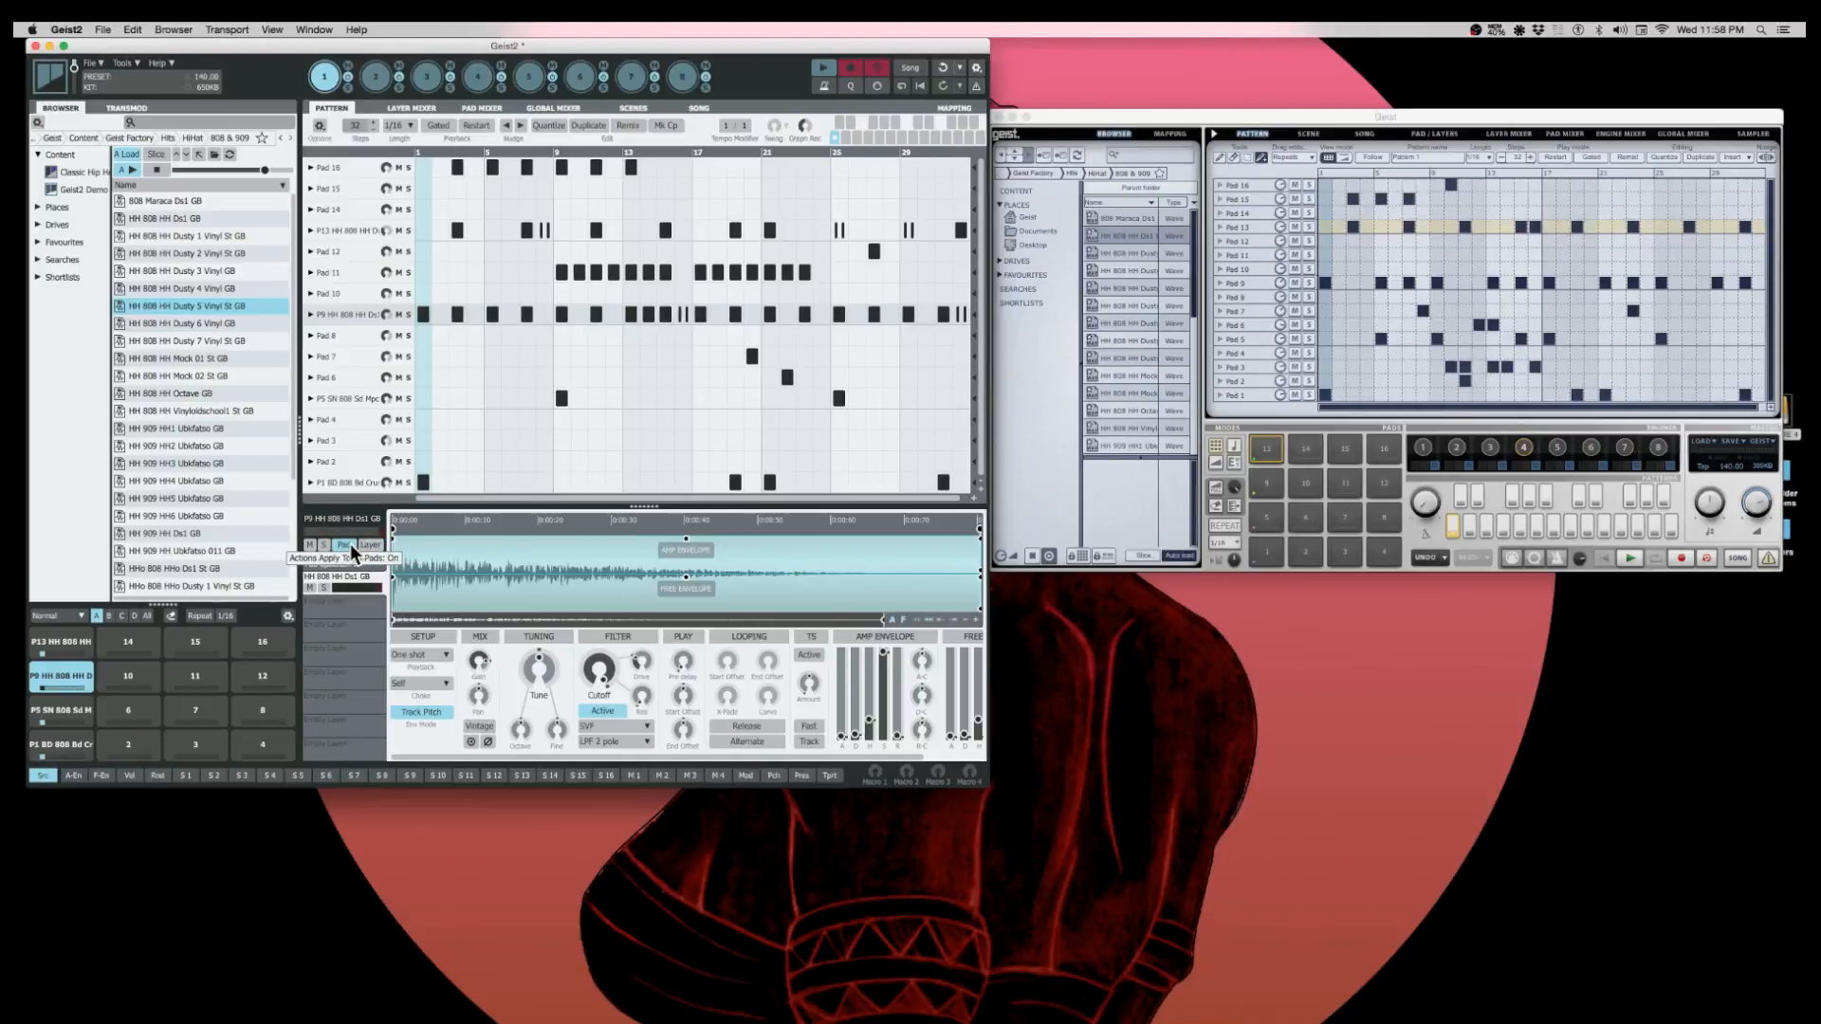
pyautogui.click(368, 545)
pyautogui.moveTo(537, 672)
pyautogui.mouseDown()
pyautogui.moveTo(523, 735)
pyautogui.moveTo(539, 672)
pyautogui.mouseUp()
# - Open Geist's Pad/Layers page and examine the selected pad's tuning and modulation depth knobs
pyautogui.click(1434, 134)
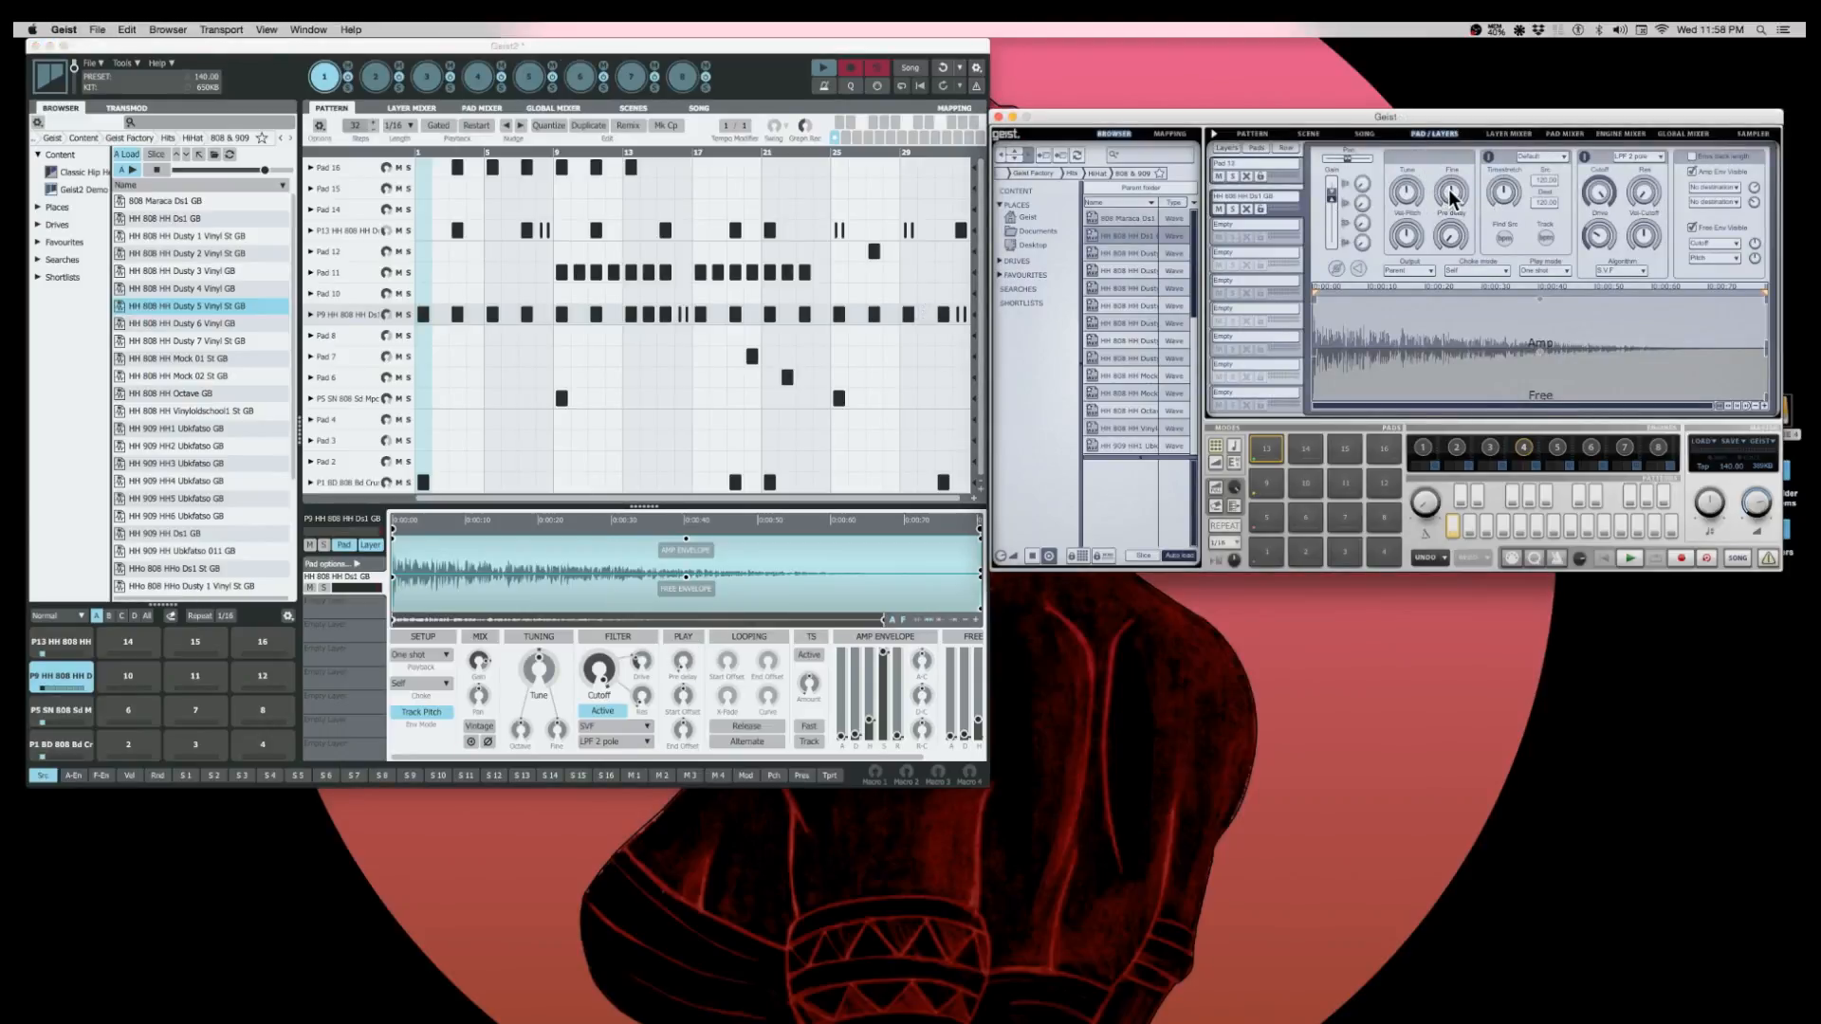
pyautogui.moveTo(1405, 237)
pyautogui.moveTo(1754, 188); pyautogui.dragTo(1756, 244)
pyautogui.moveTo(1756, 258); pyautogui.dragTo(1762, 272)
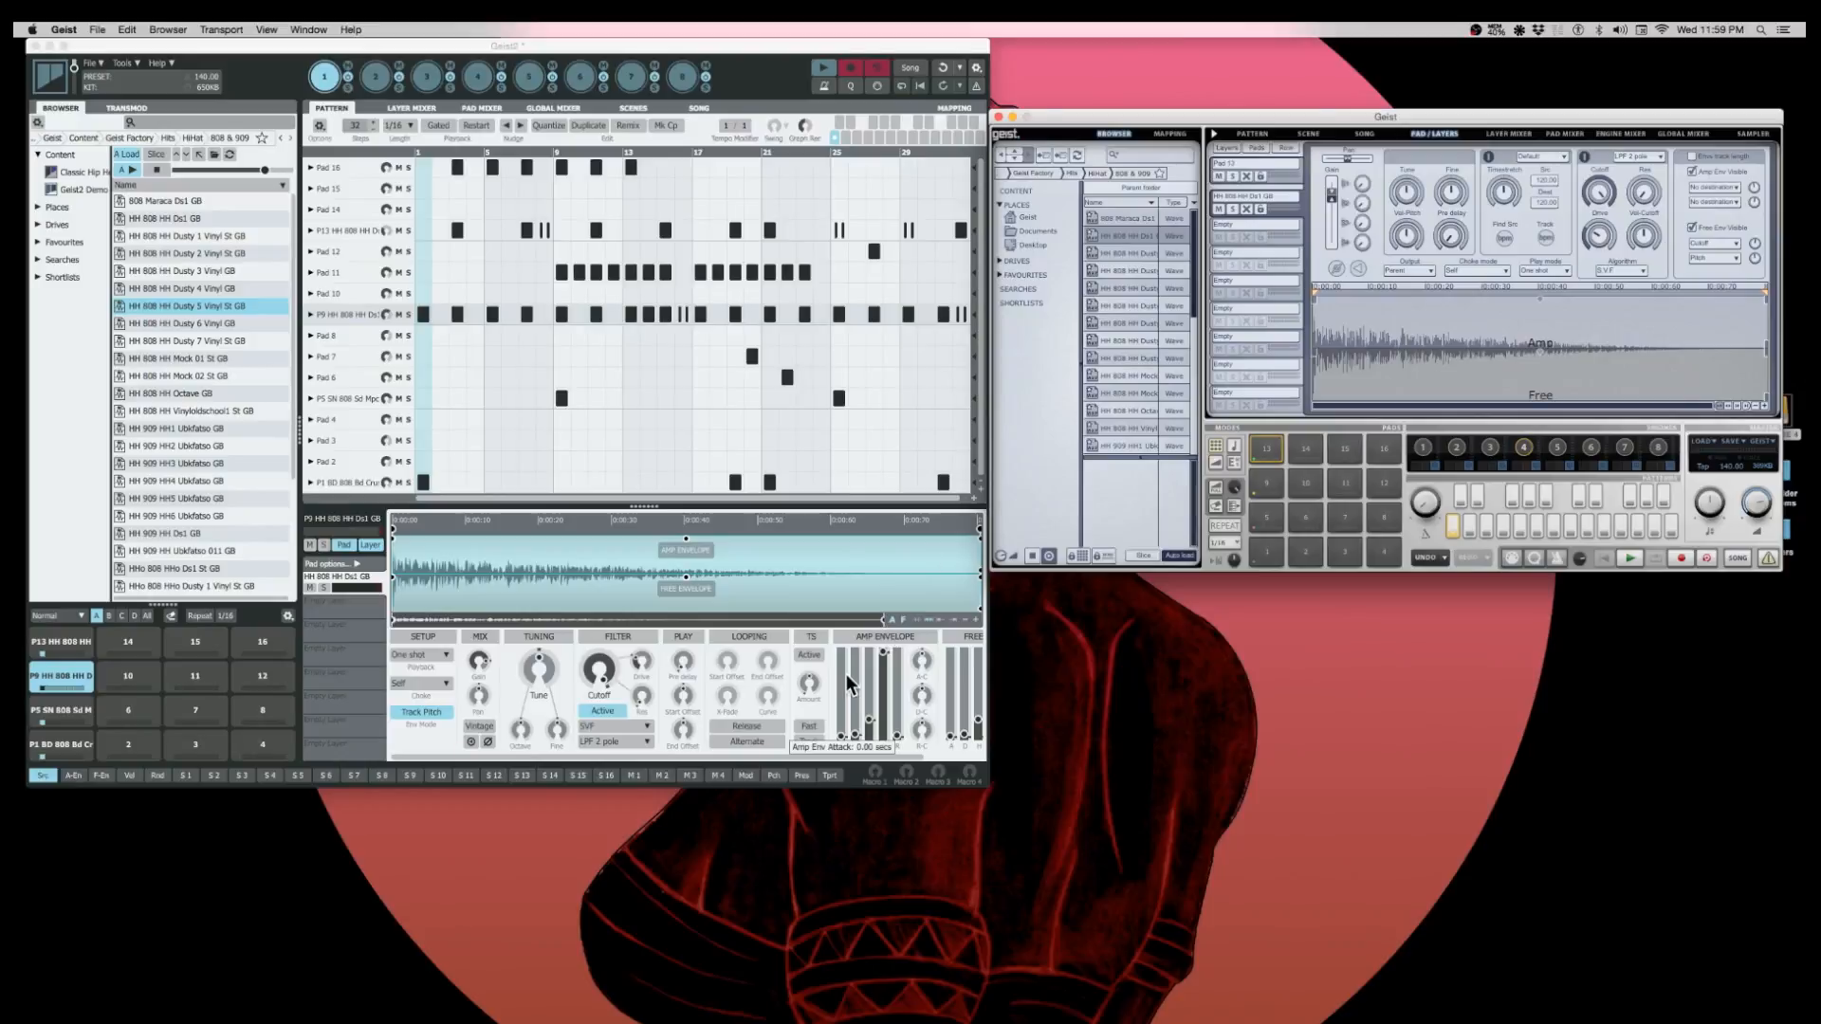
# - Try routing the selected Geist pad's output to Main and several sub outputs, and return it to Parent
pyautogui.moveTo(871, 755); pyautogui.dragTo(611, 754)
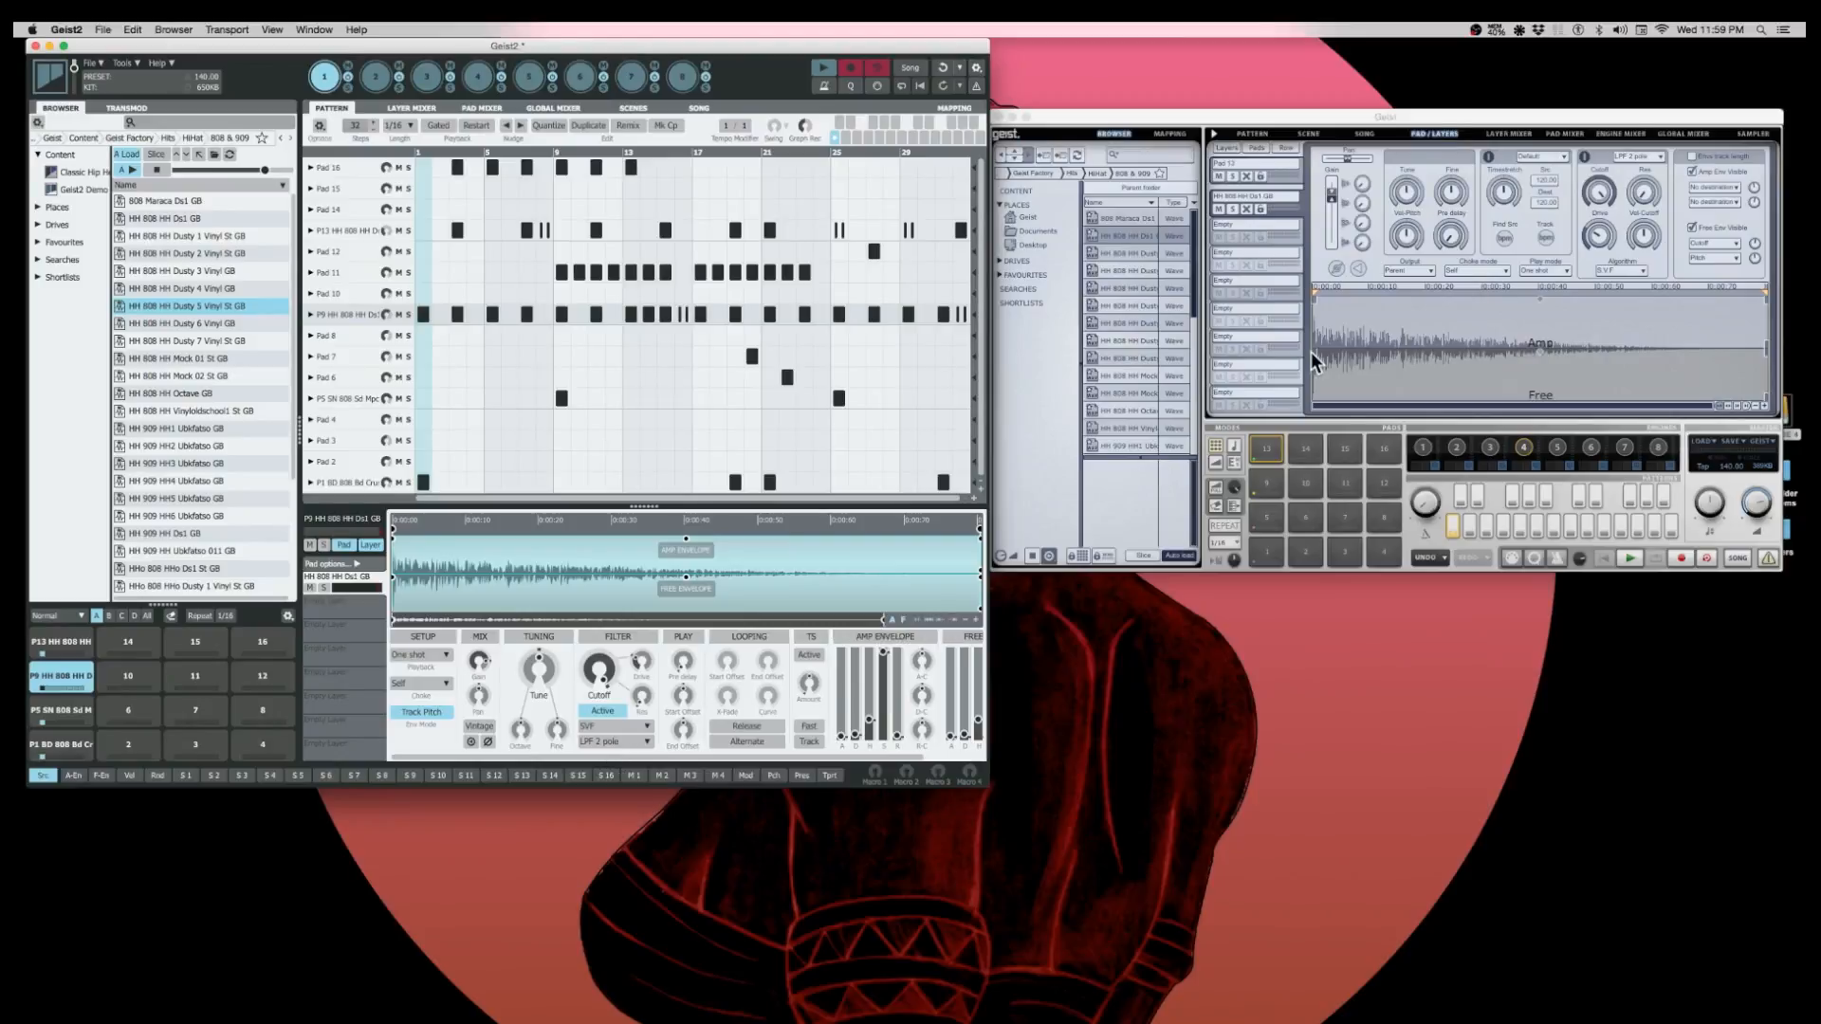
pyautogui.click(1399, 270)
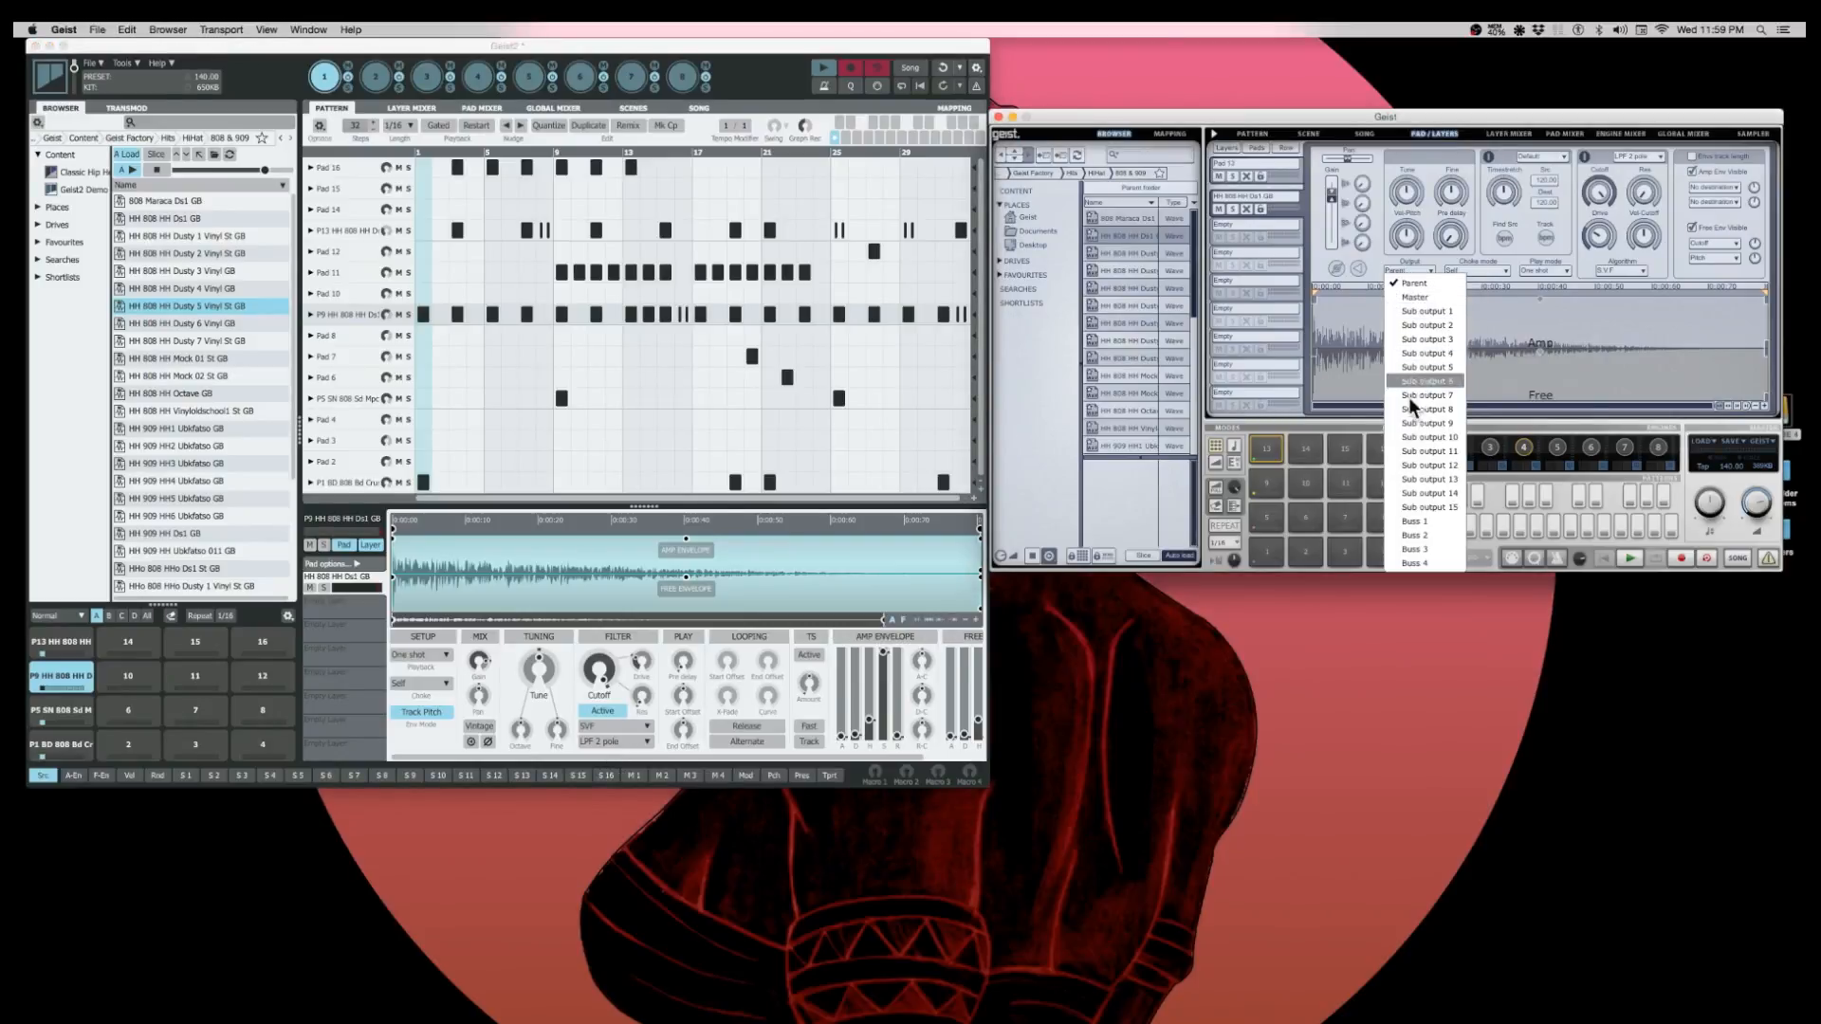
pyautogui.click(1417, 296)
pyautogui.click(1418, 271)
pyautogui.click(1420, 327)
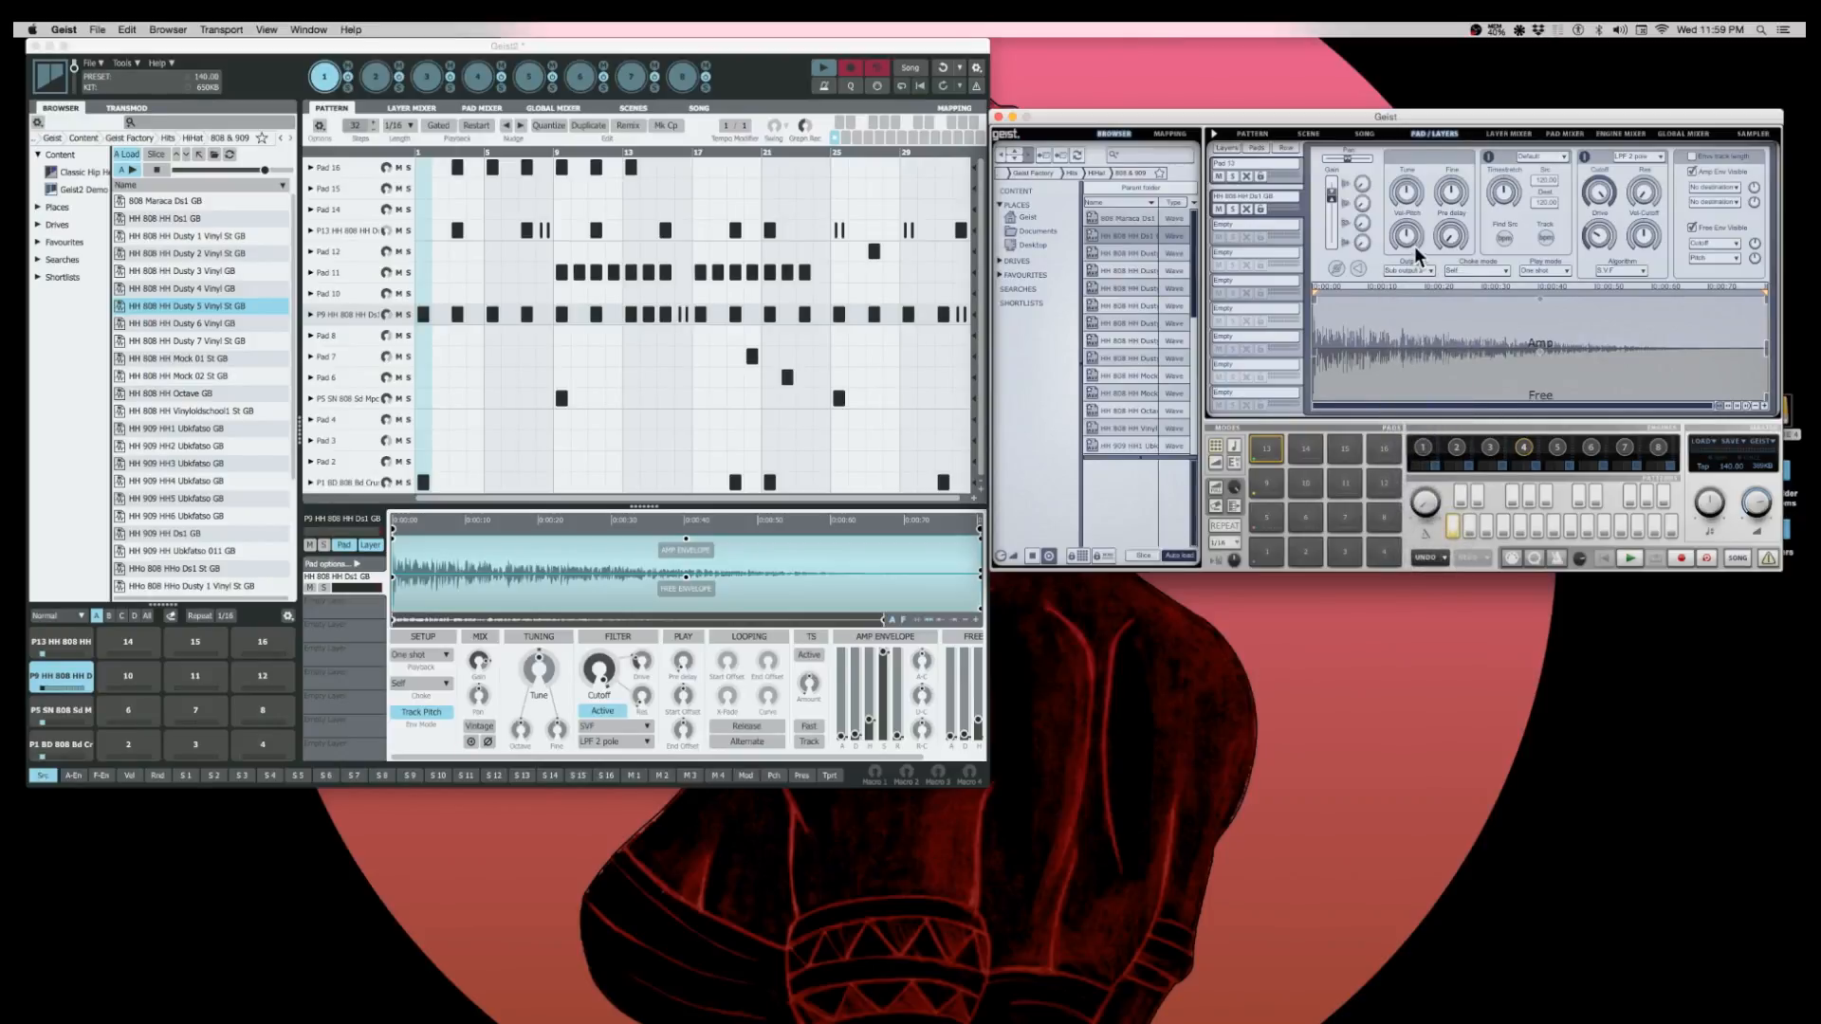
pyautogui.click(1418, 270)
pyautogui.click(1425, 358)
pyautogui.click(1423, 272)
pyautogui.click(1423, 286)
# - Look through Geist's engines 3, 2 and 1 and return to engine 4
pyautogui.click(1486, 447)
pyautogui.click(1458, 448)
pyautogui.click(1425, 448)
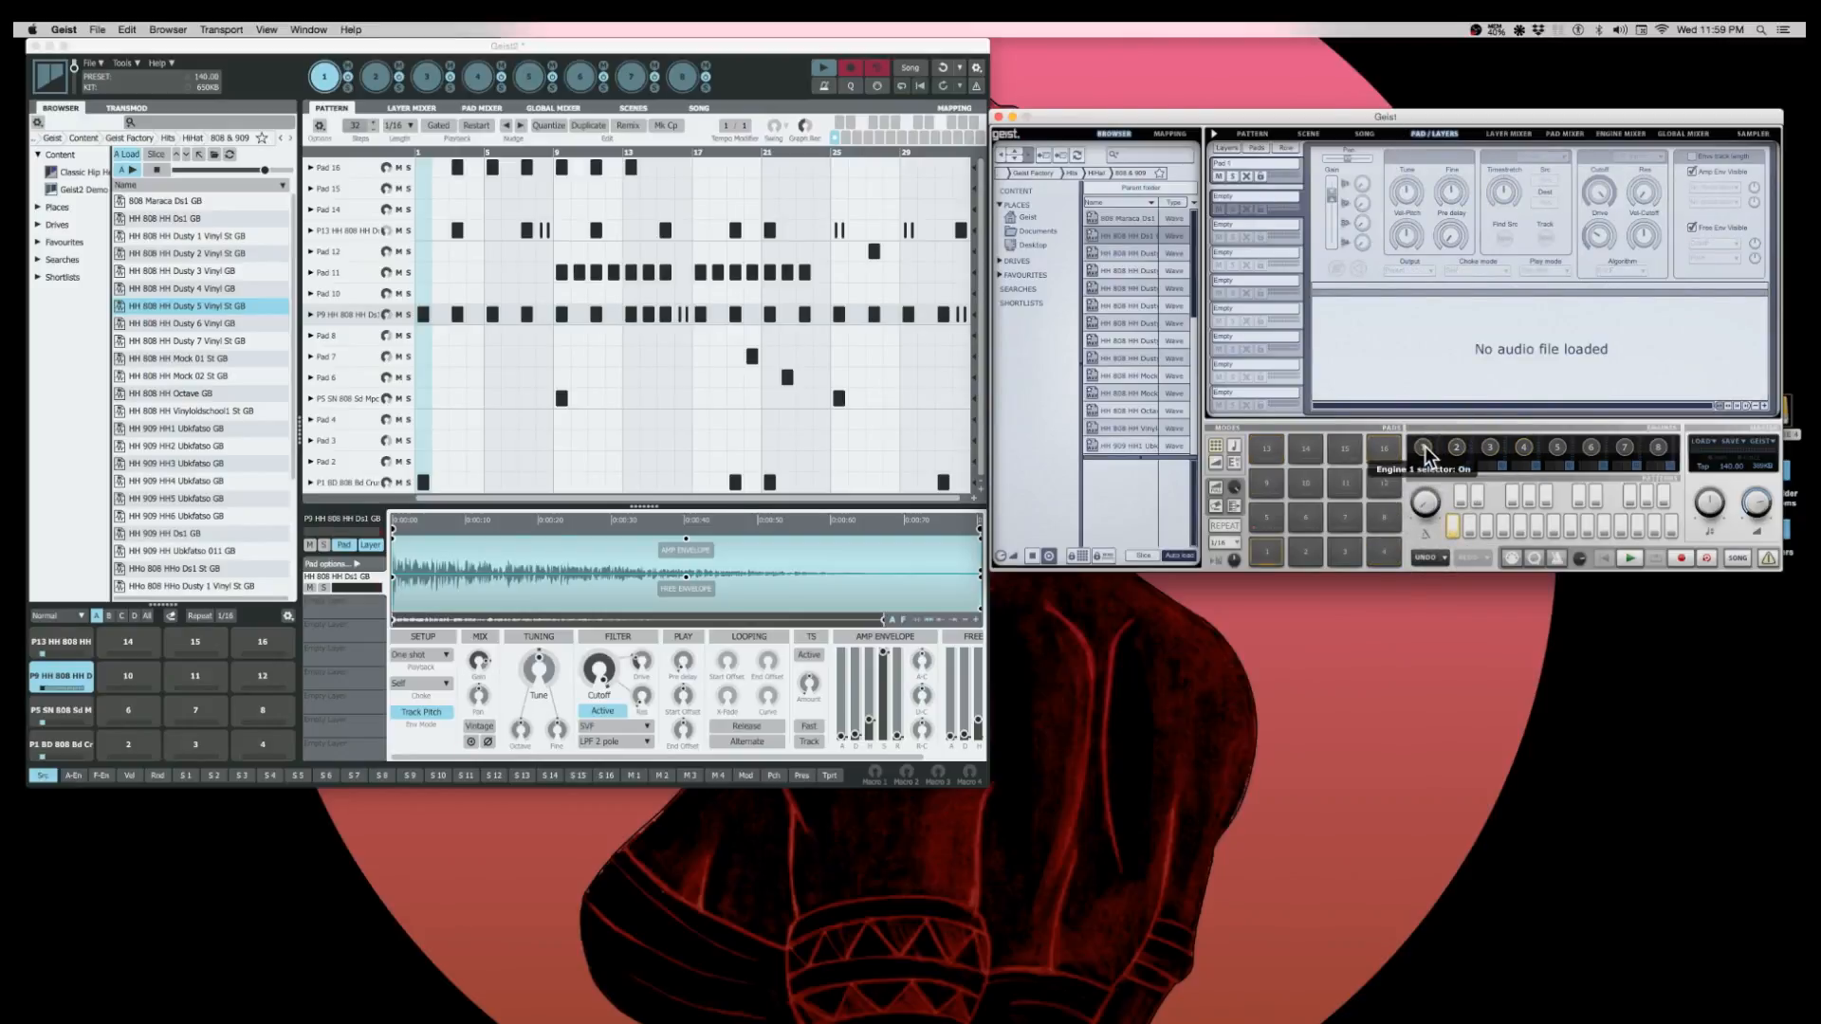
pyautogui.click(1523, 447)
# - Switch Geist2 back and forth between engines 1 and 2 to view both patterns, ending on engine 1
pyautogui.click(384, 85)
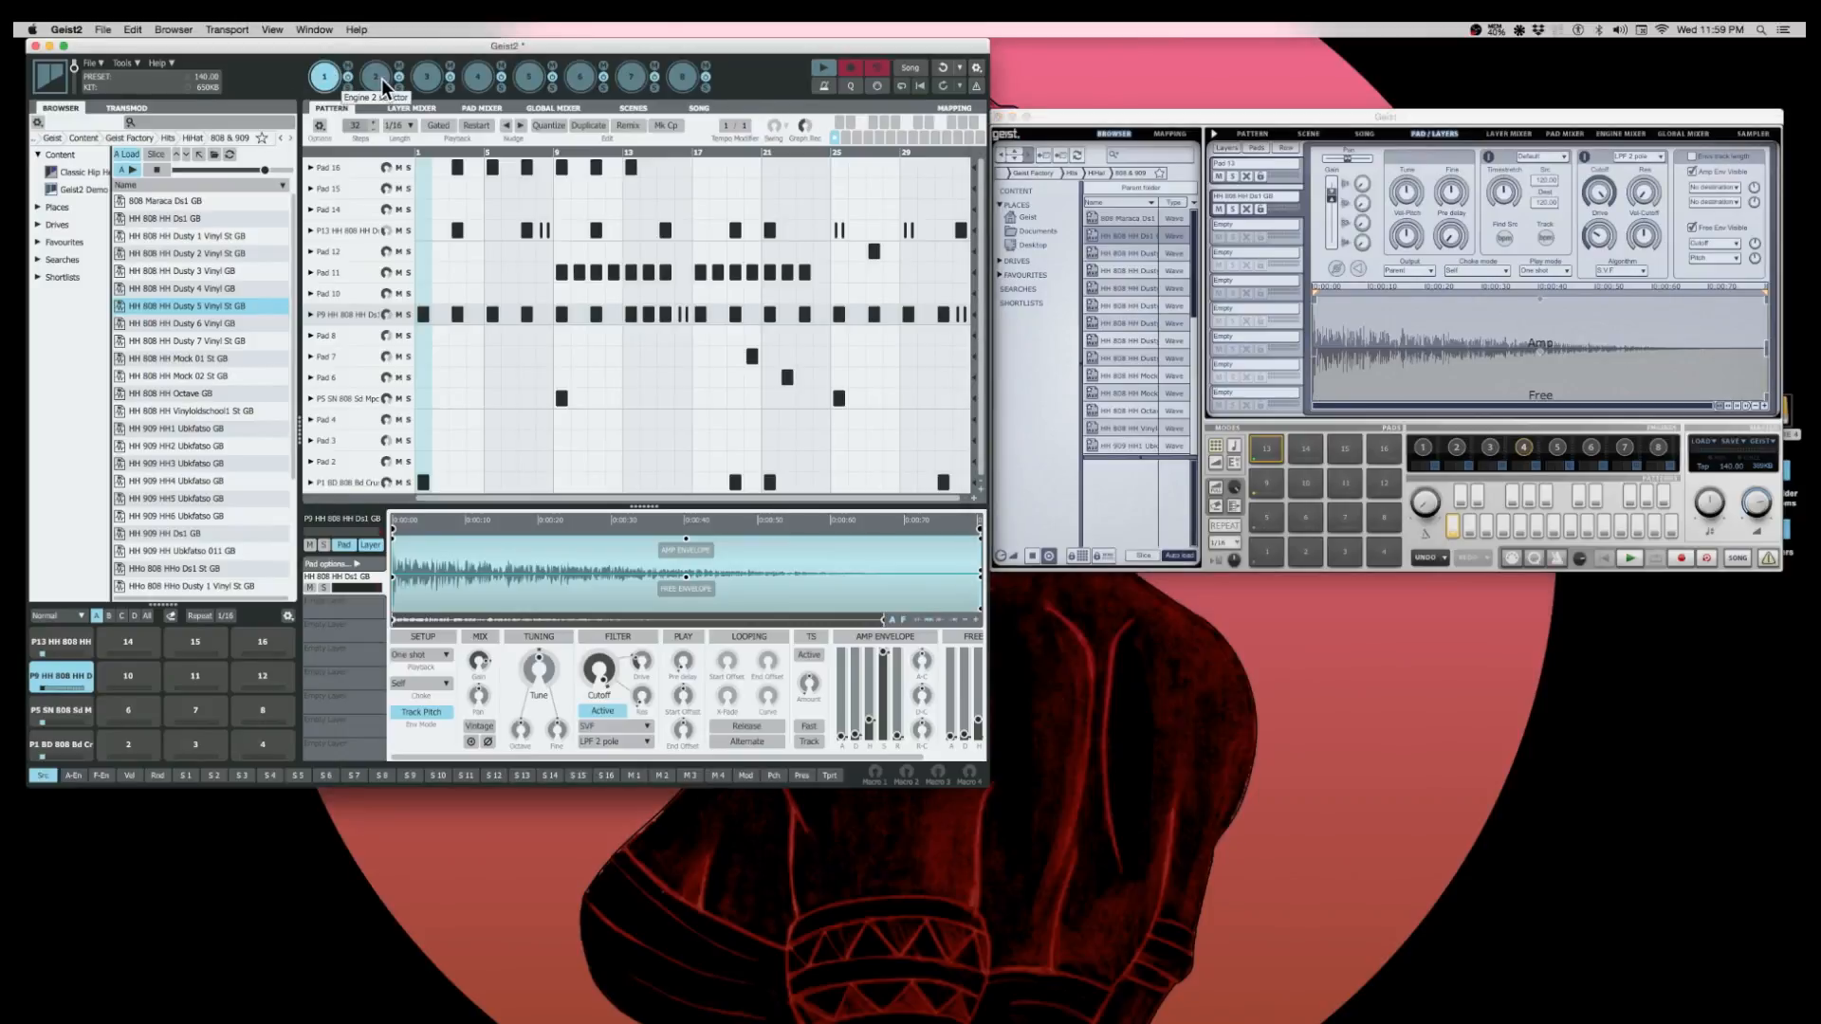
pyautogui.click(384, 84)
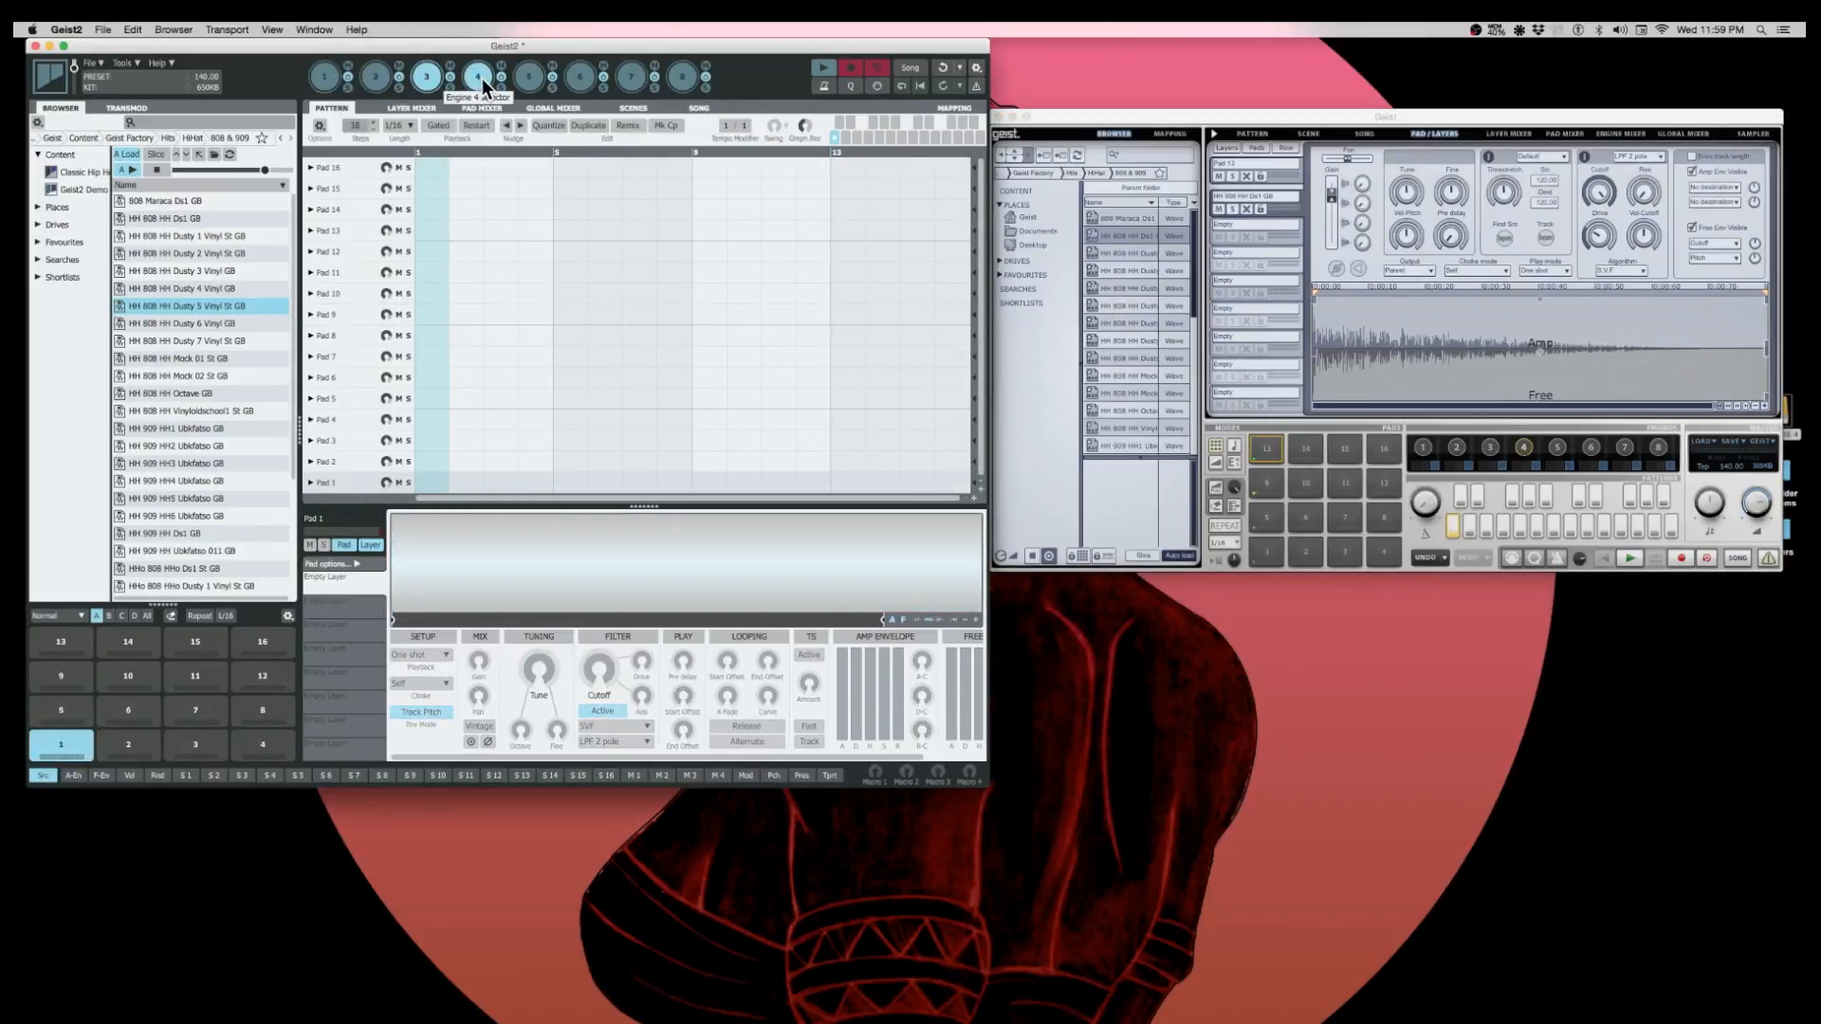
pyautogui.click(323, 77)
pyautogui.click(375, 77)
pyautogui.click(322, 76)
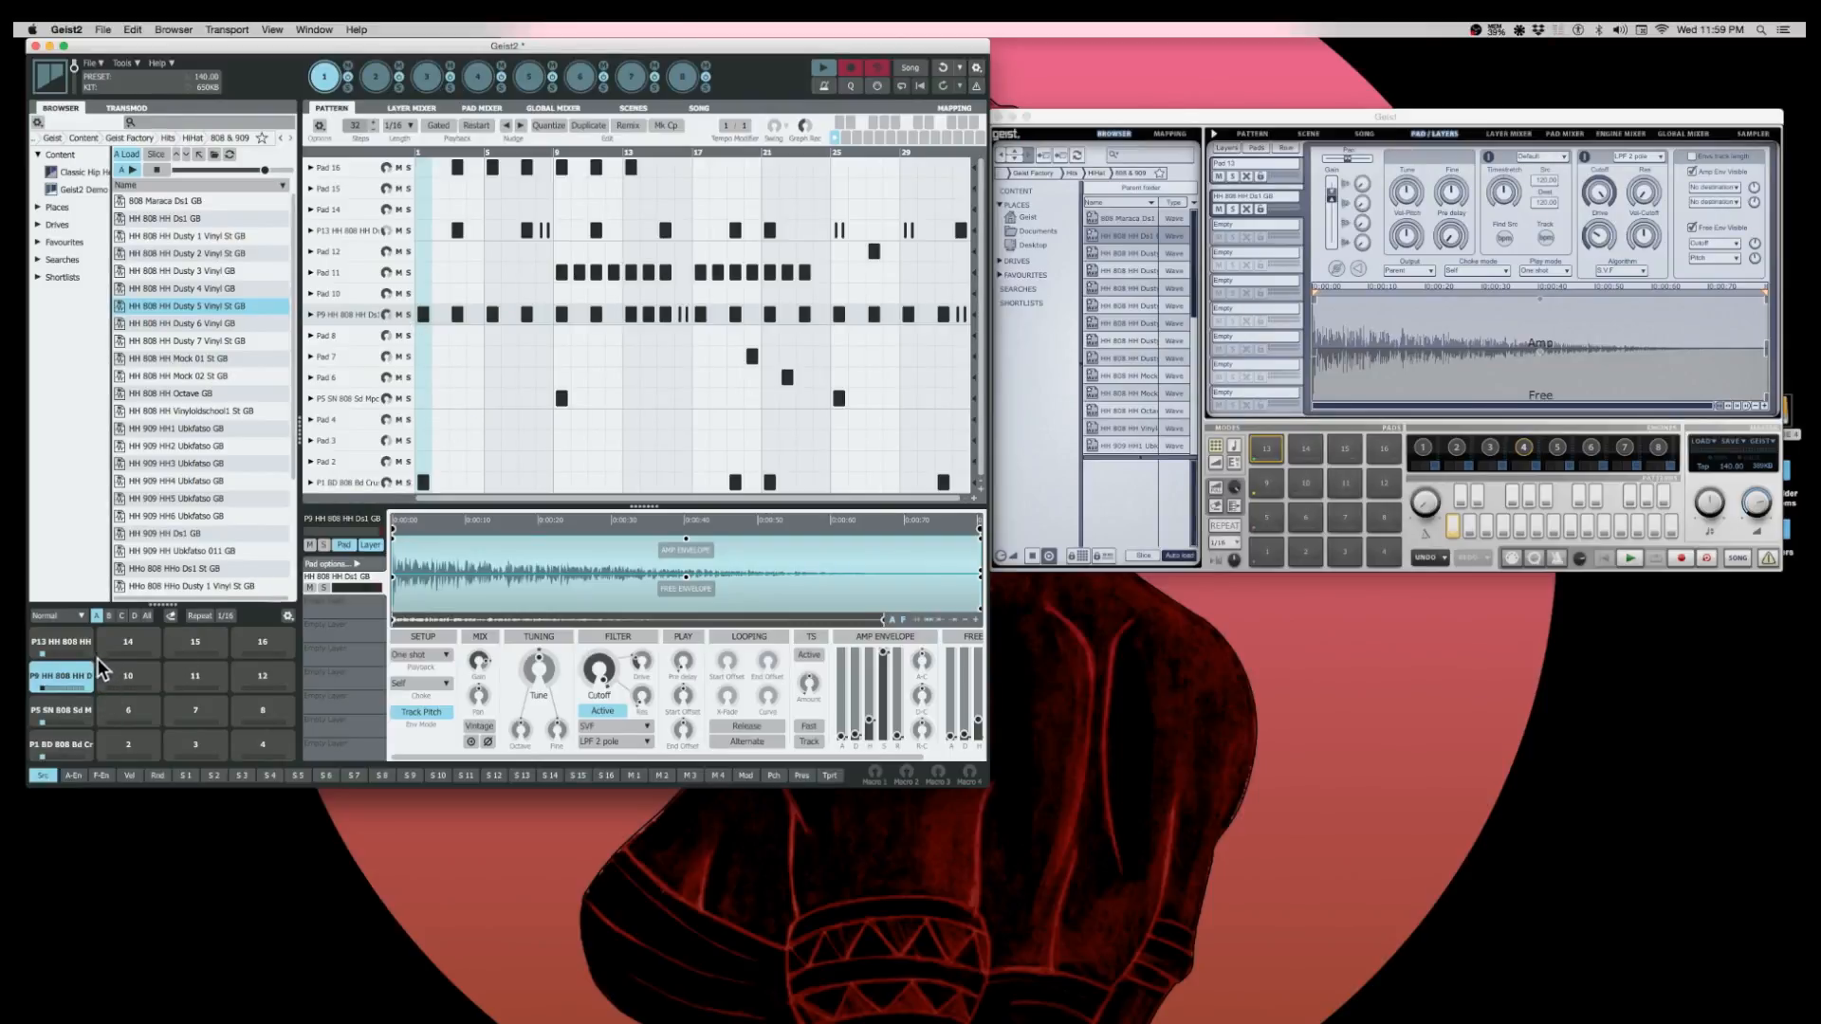
# - Try the Chromatic pad input mode in Geist2 and set it back to Normal
pyautogui.click(80, 615)
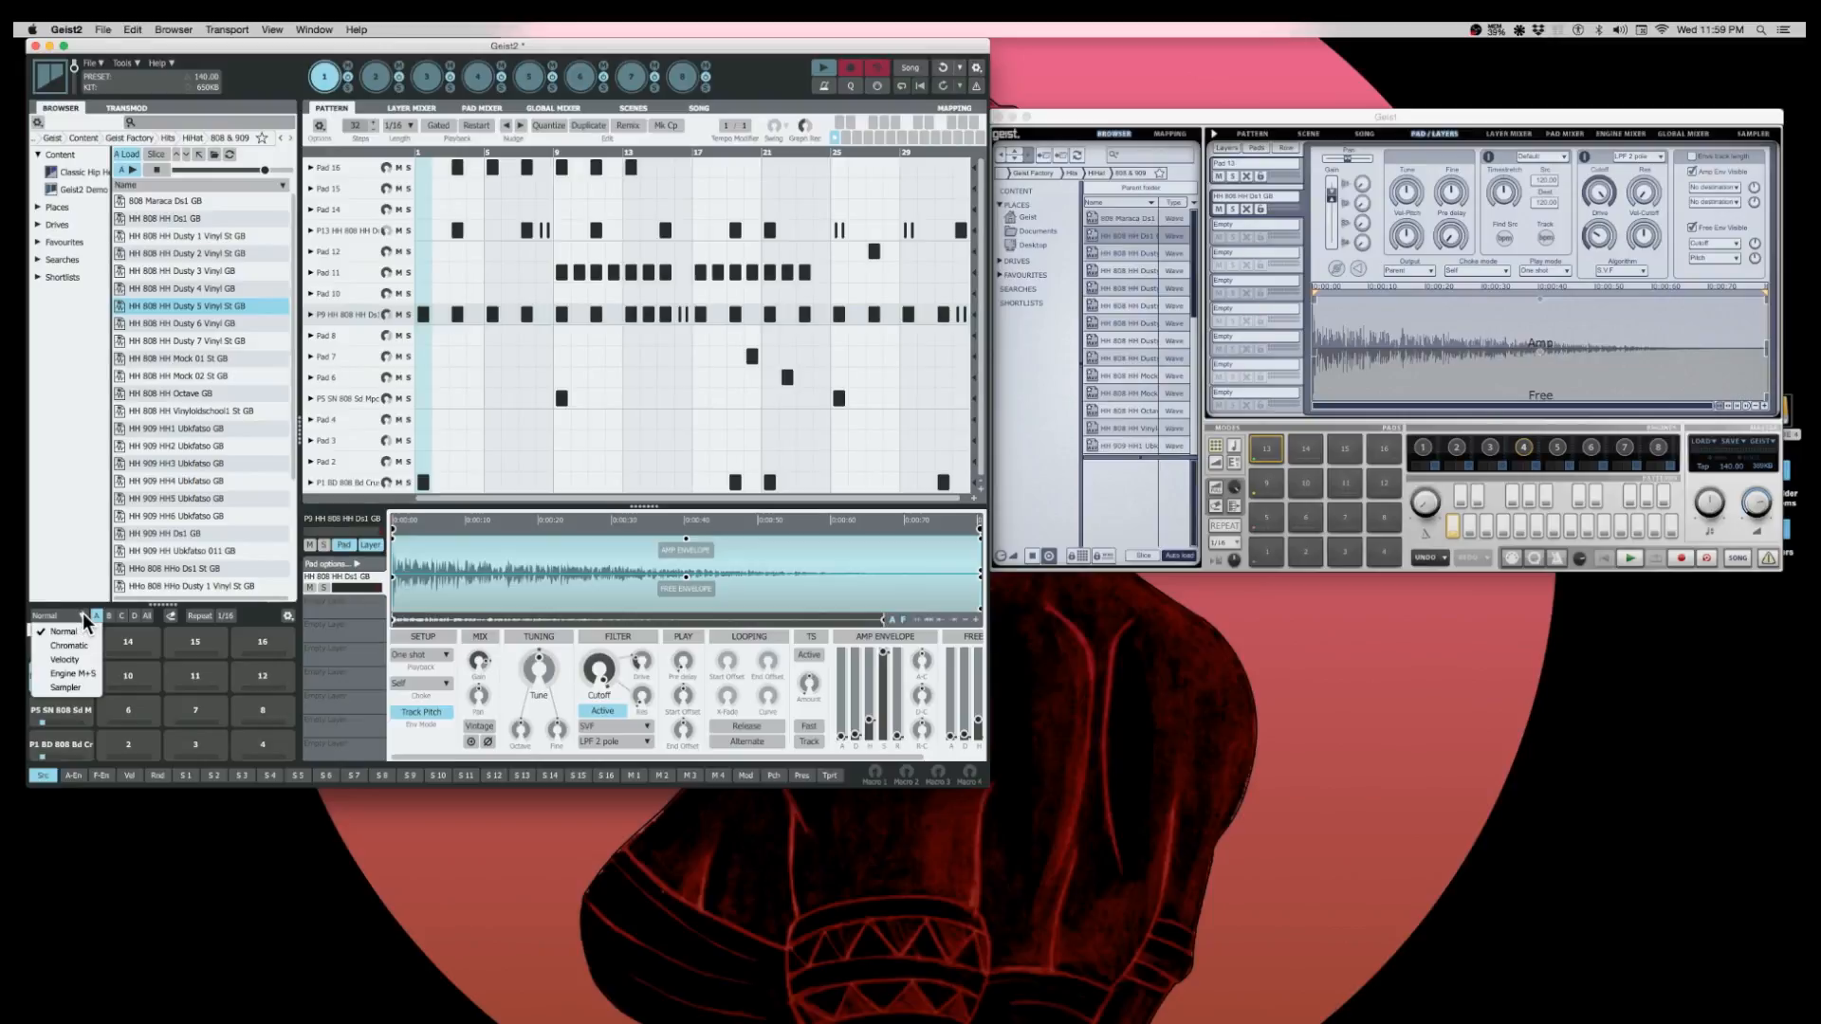
pyautogui.click(78, 645)
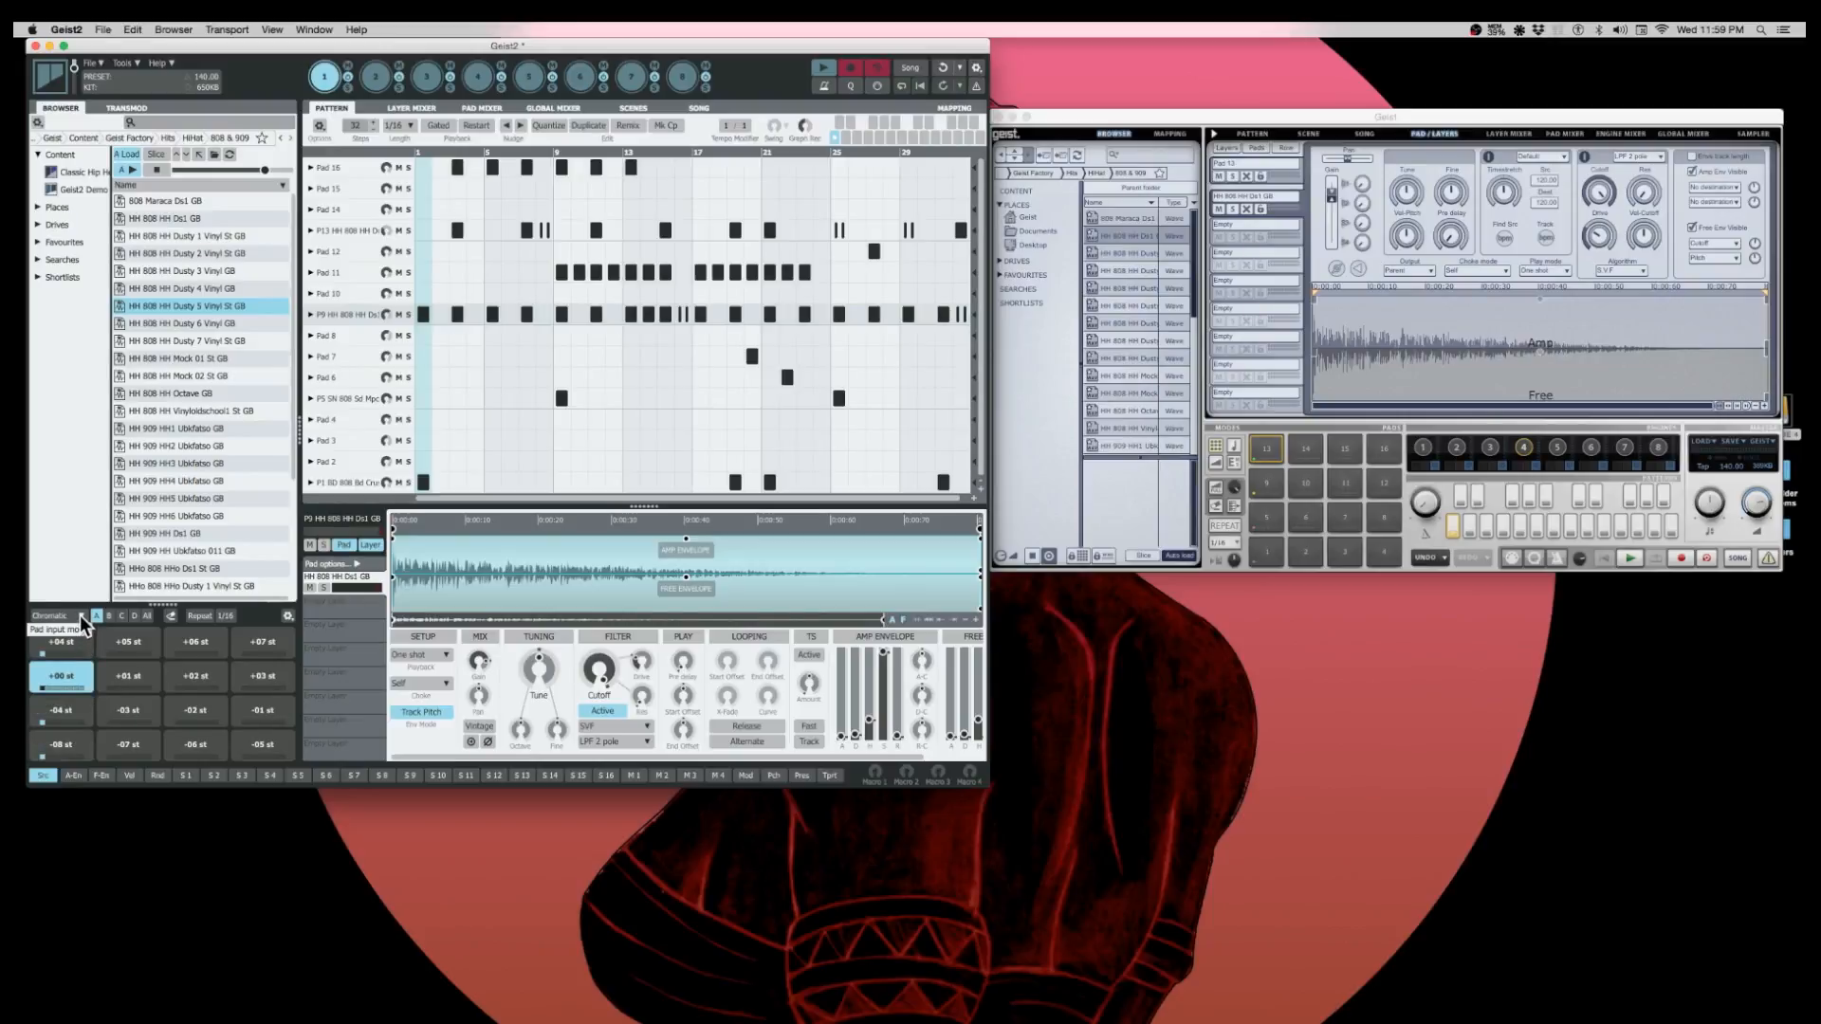
pyautogui.click(80, 615)
pyautogui.click(75, 630)
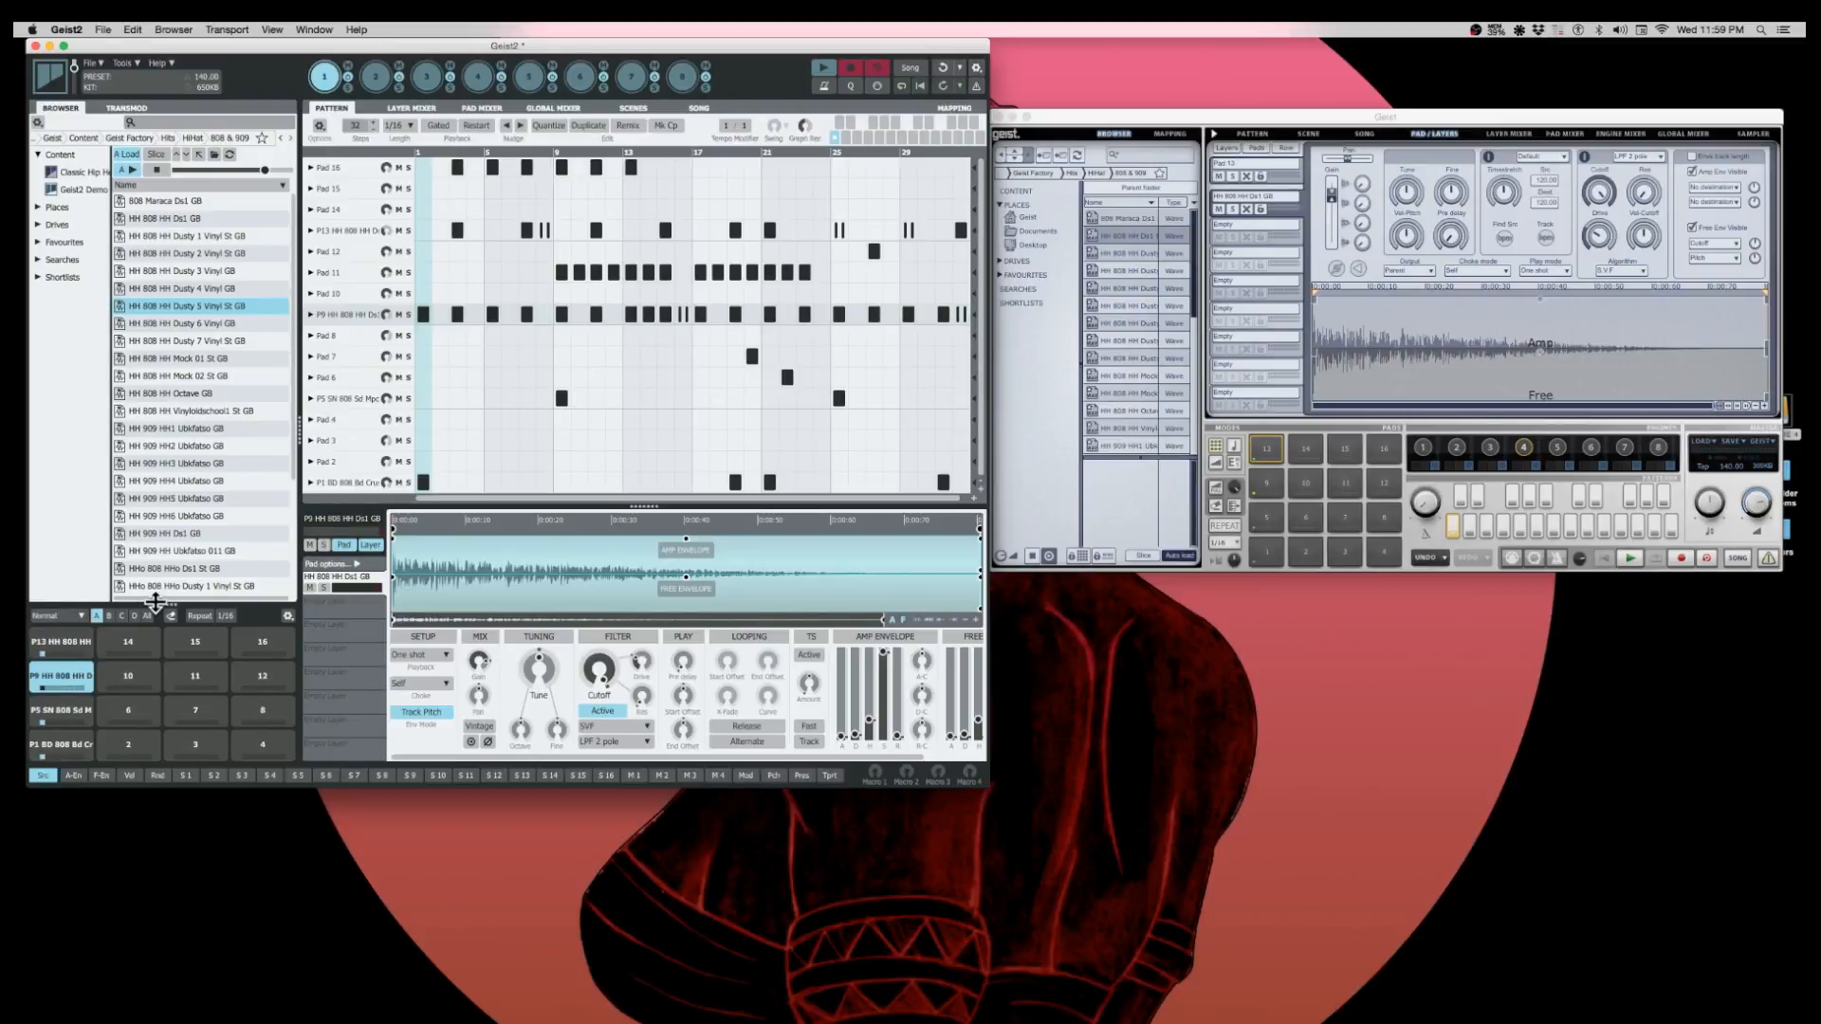
# - Display all 64 pads in Geist2 and go back to pad bank A
pyautogui.moveTo(155, 601)
pyautogui.mouseDown()
pyautogui.moveTo(147, 727)
pyautogui.moveTo(154, 545)
pyautogui.moveTo(156, 622)
pyautogui.mouseUp()
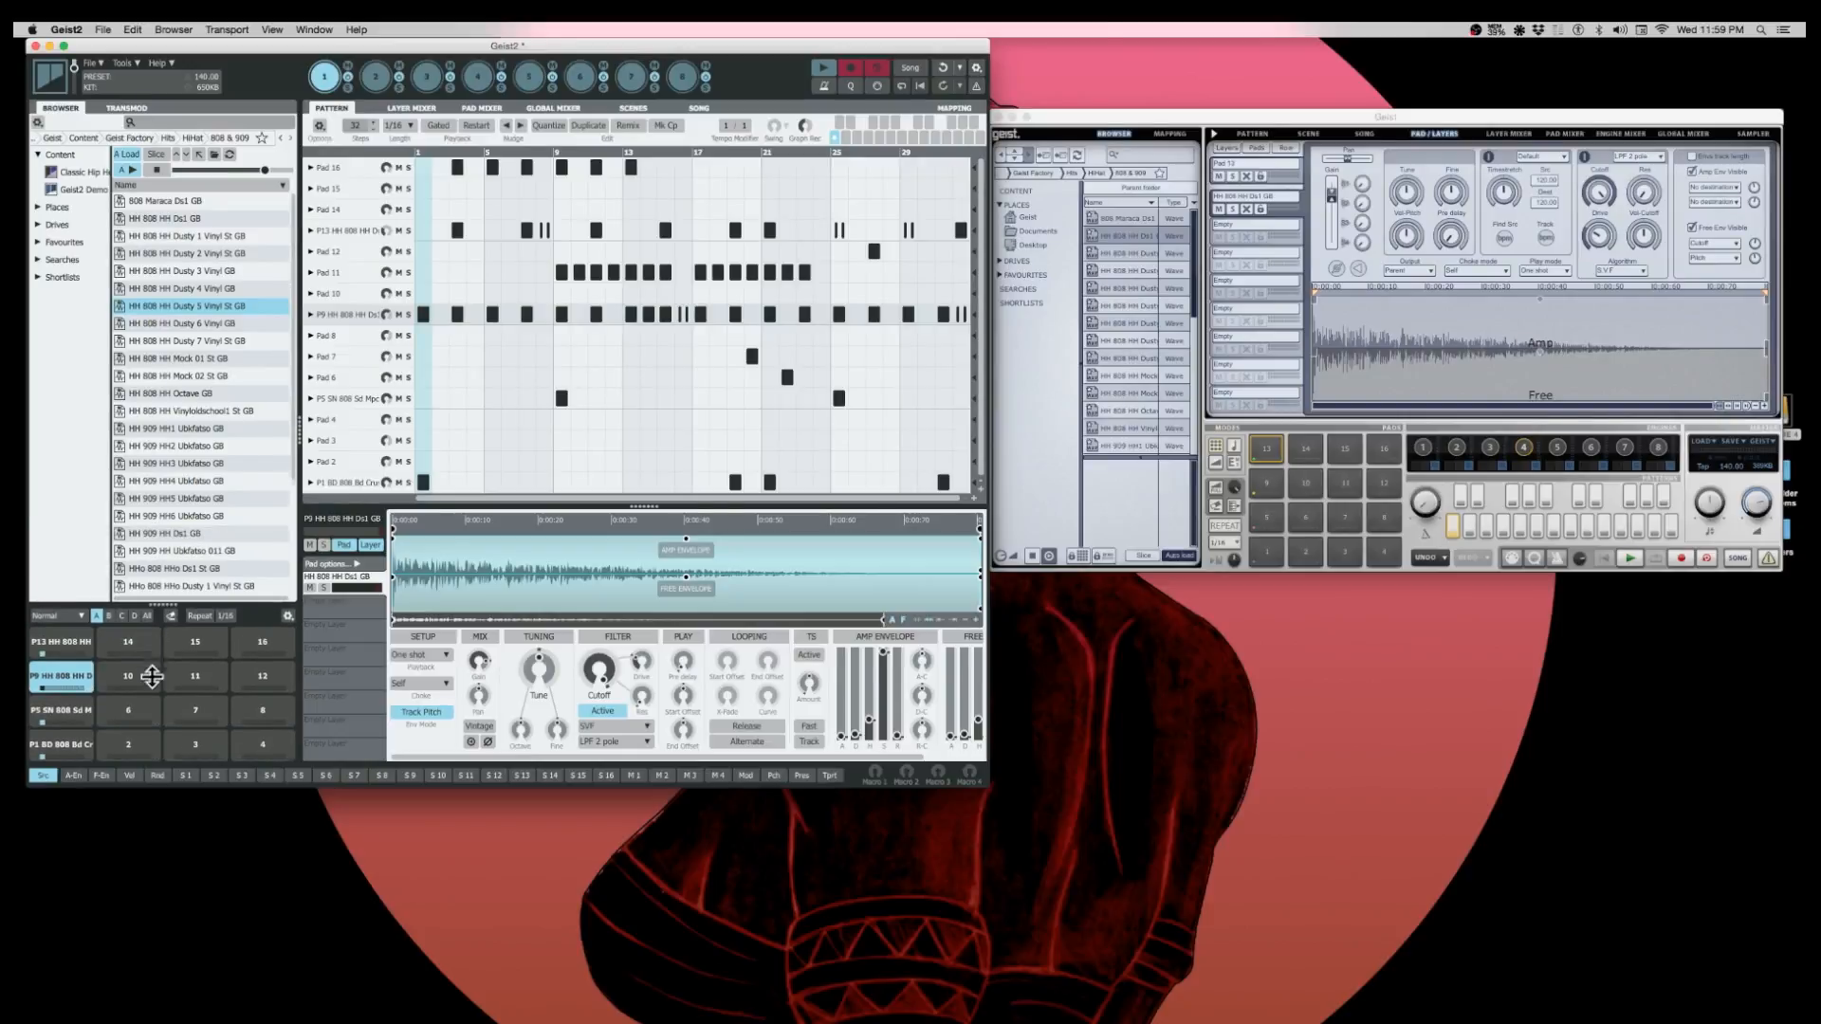
pyautogui.click(150, 612)
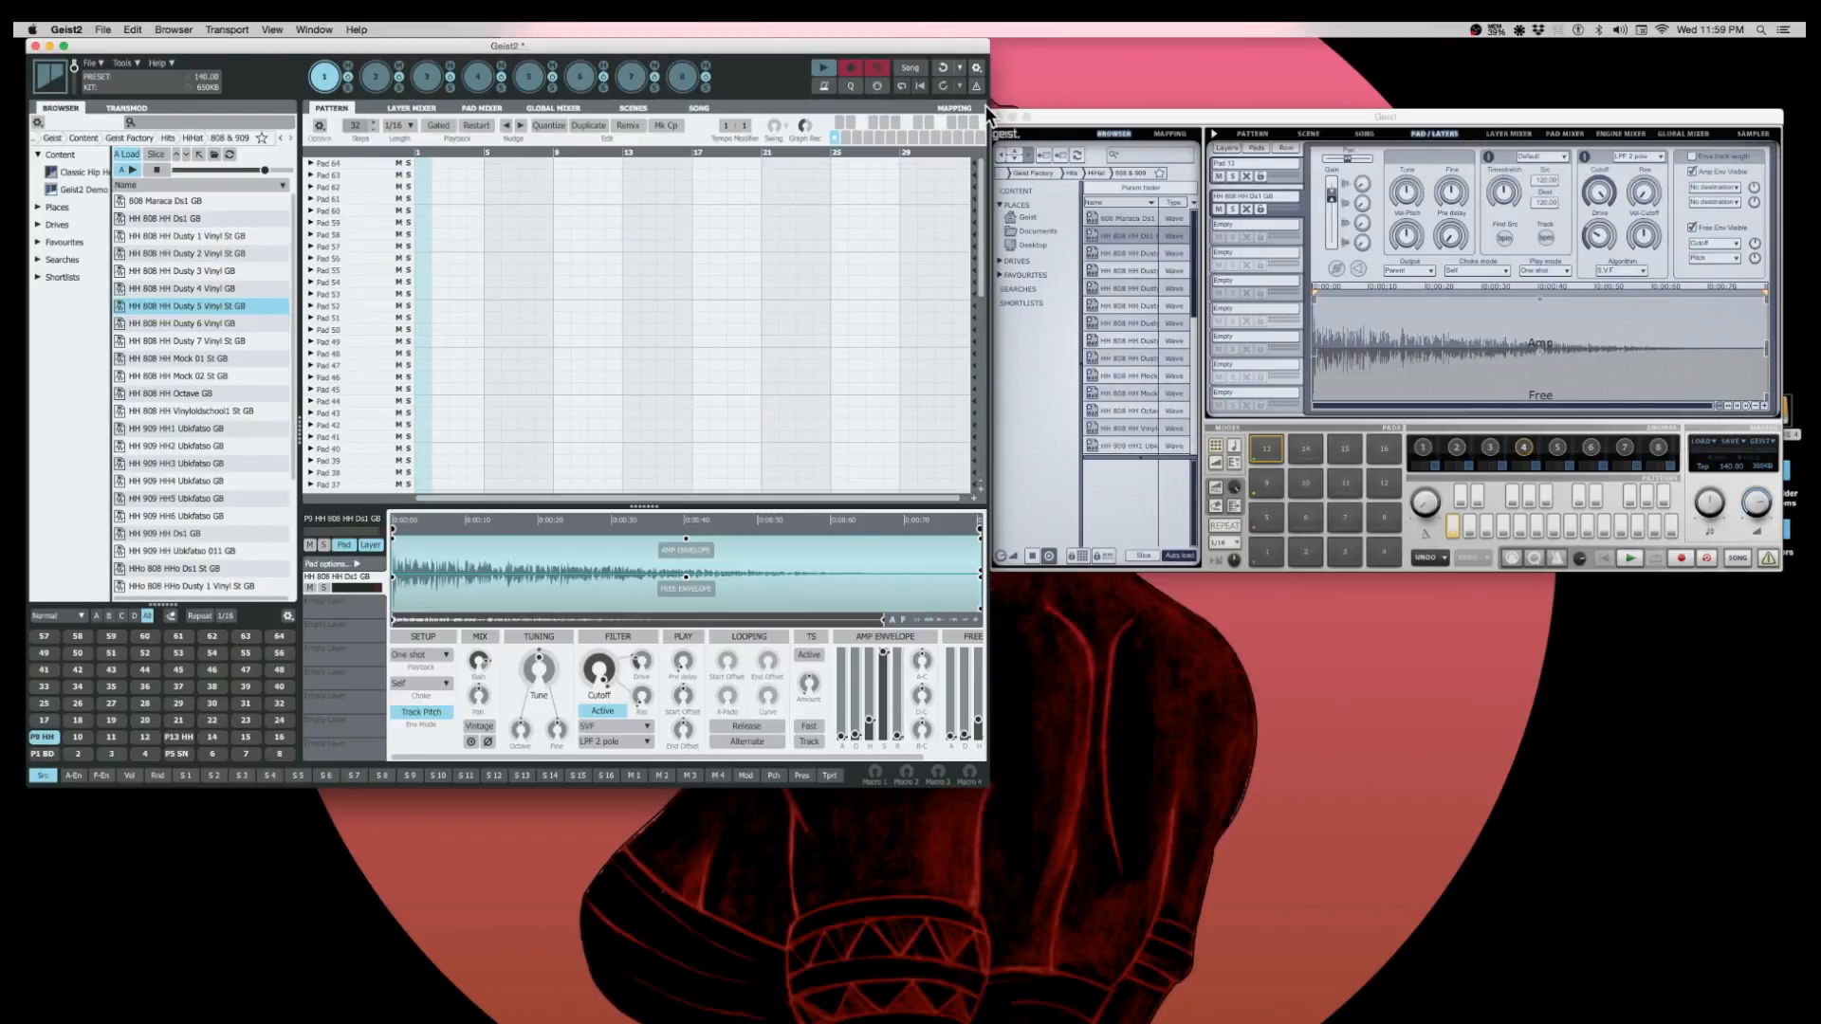
pyautogui.click(96, 616)
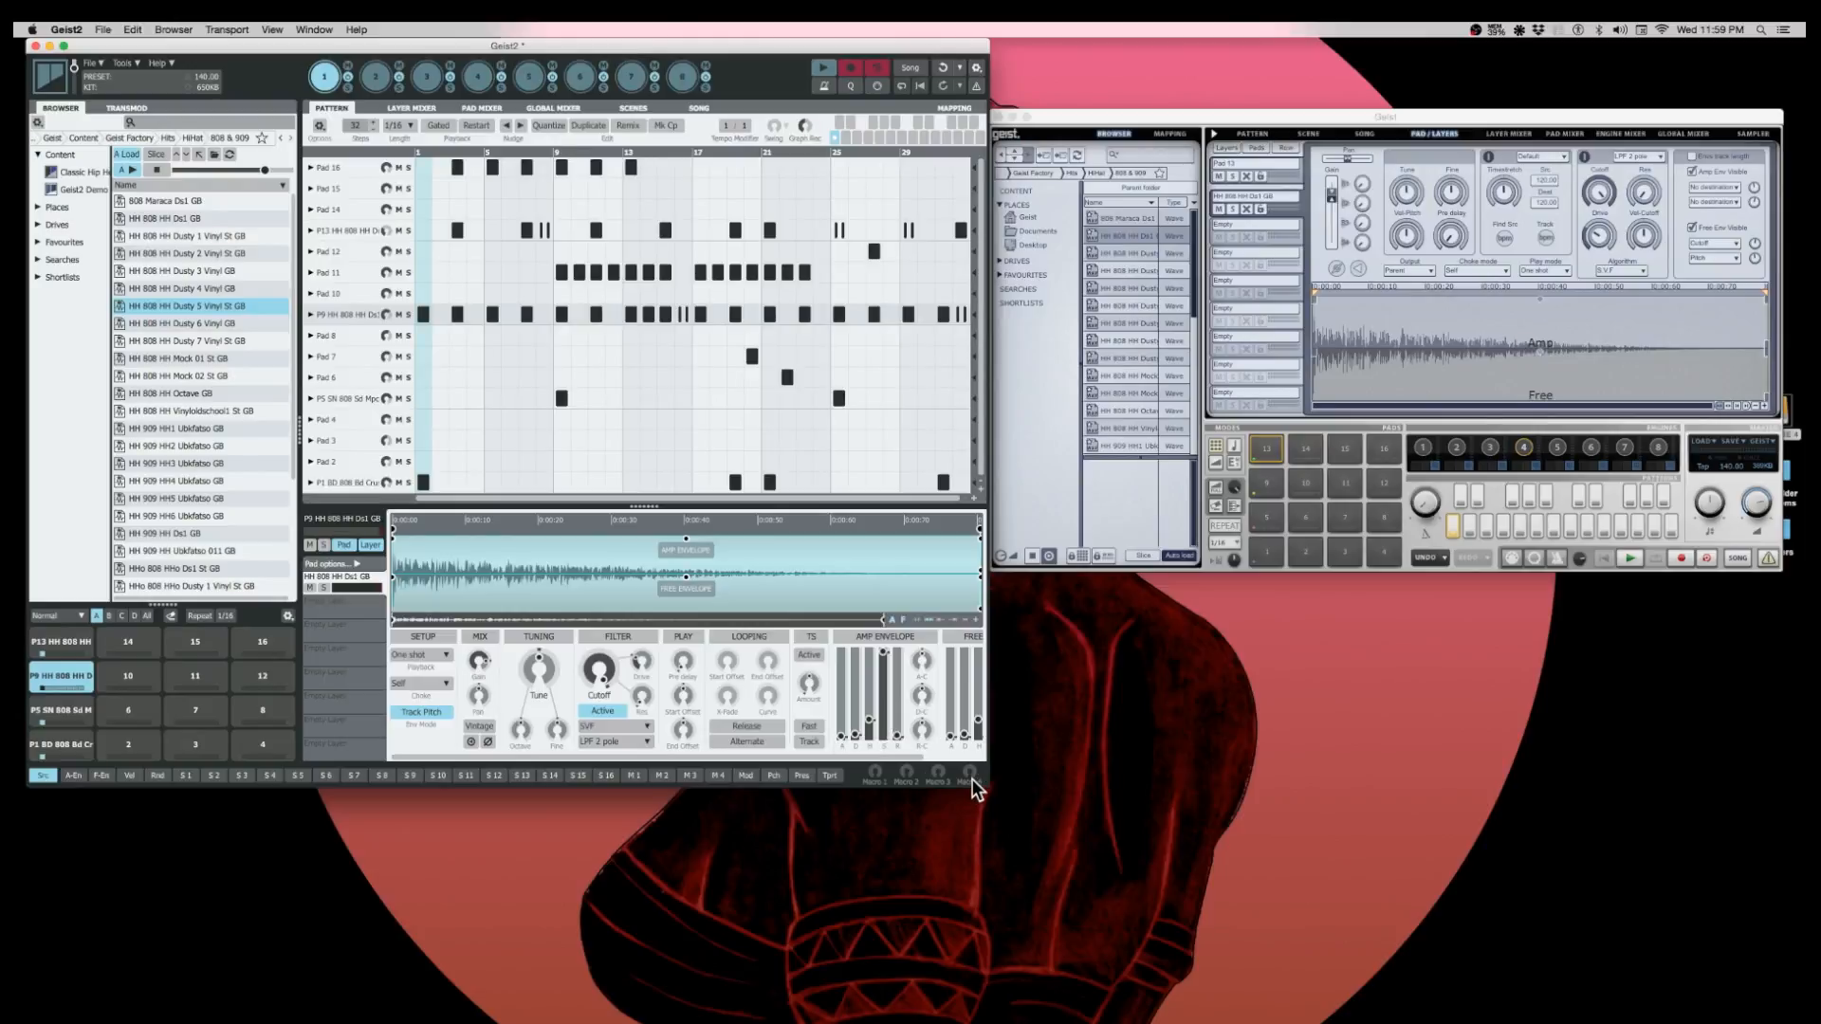
# - Widen the Geist2 window slightly and bring the Geist window to the front, repositioning it
pyautogui.moveTo(988, 787); pyautogui.dragTo(1034, 789)
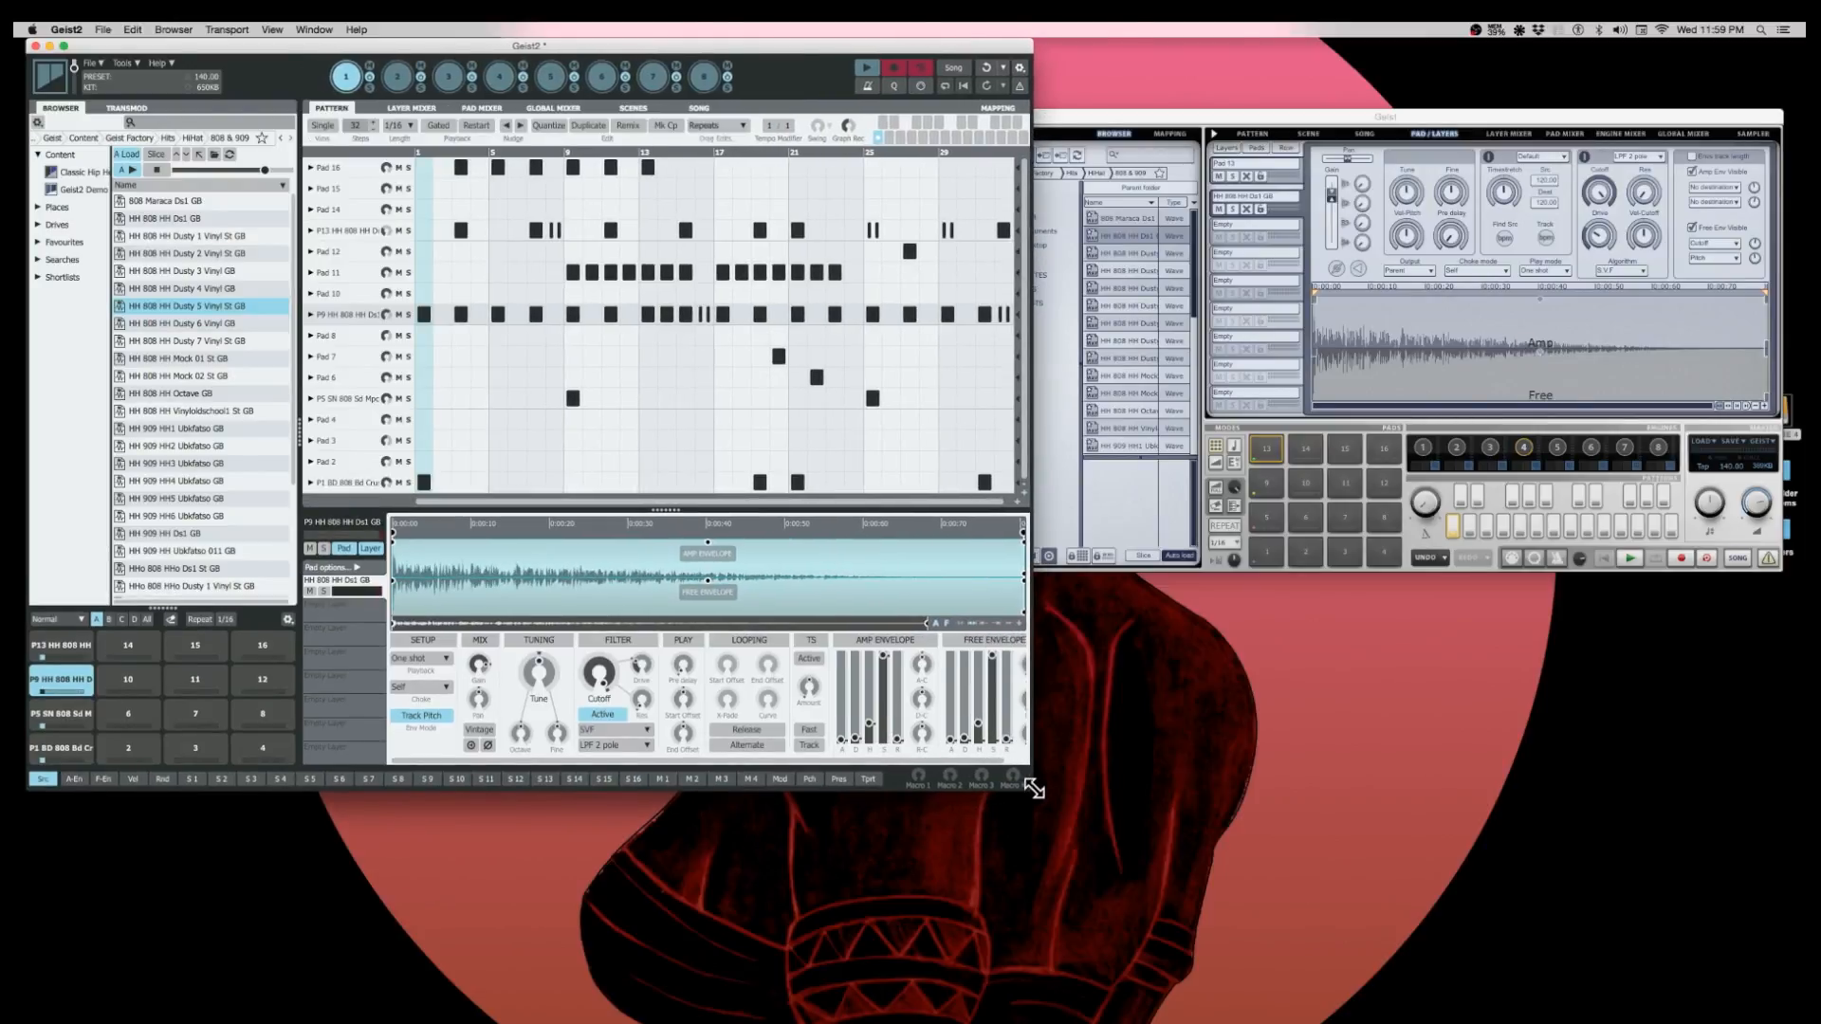
pyautogui.moveTo(1376, 124); pyautogui.dragTo(1370, 111)
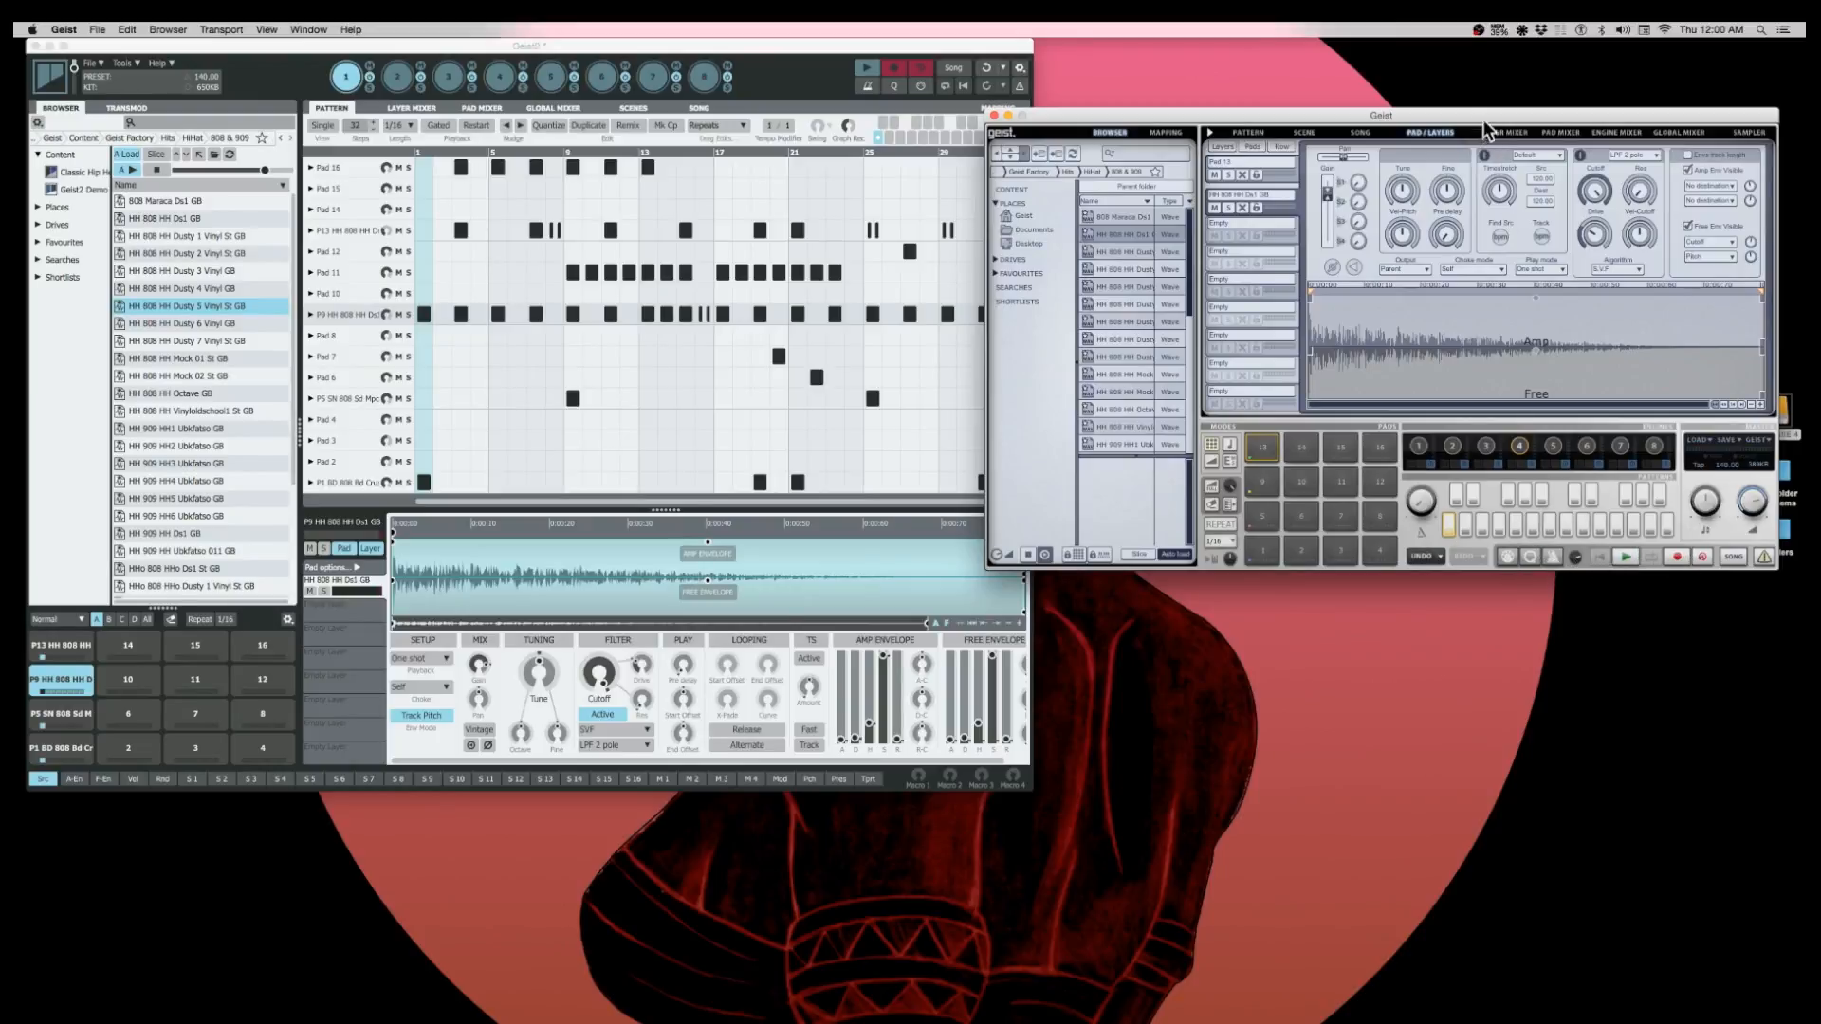
pyautogui.moveTo(1482, 112); pyautogui.dragTo(1485, 106)
# - Examine Geist's load and save options and close them without choosing any
pyautogui.click(1716, 435)
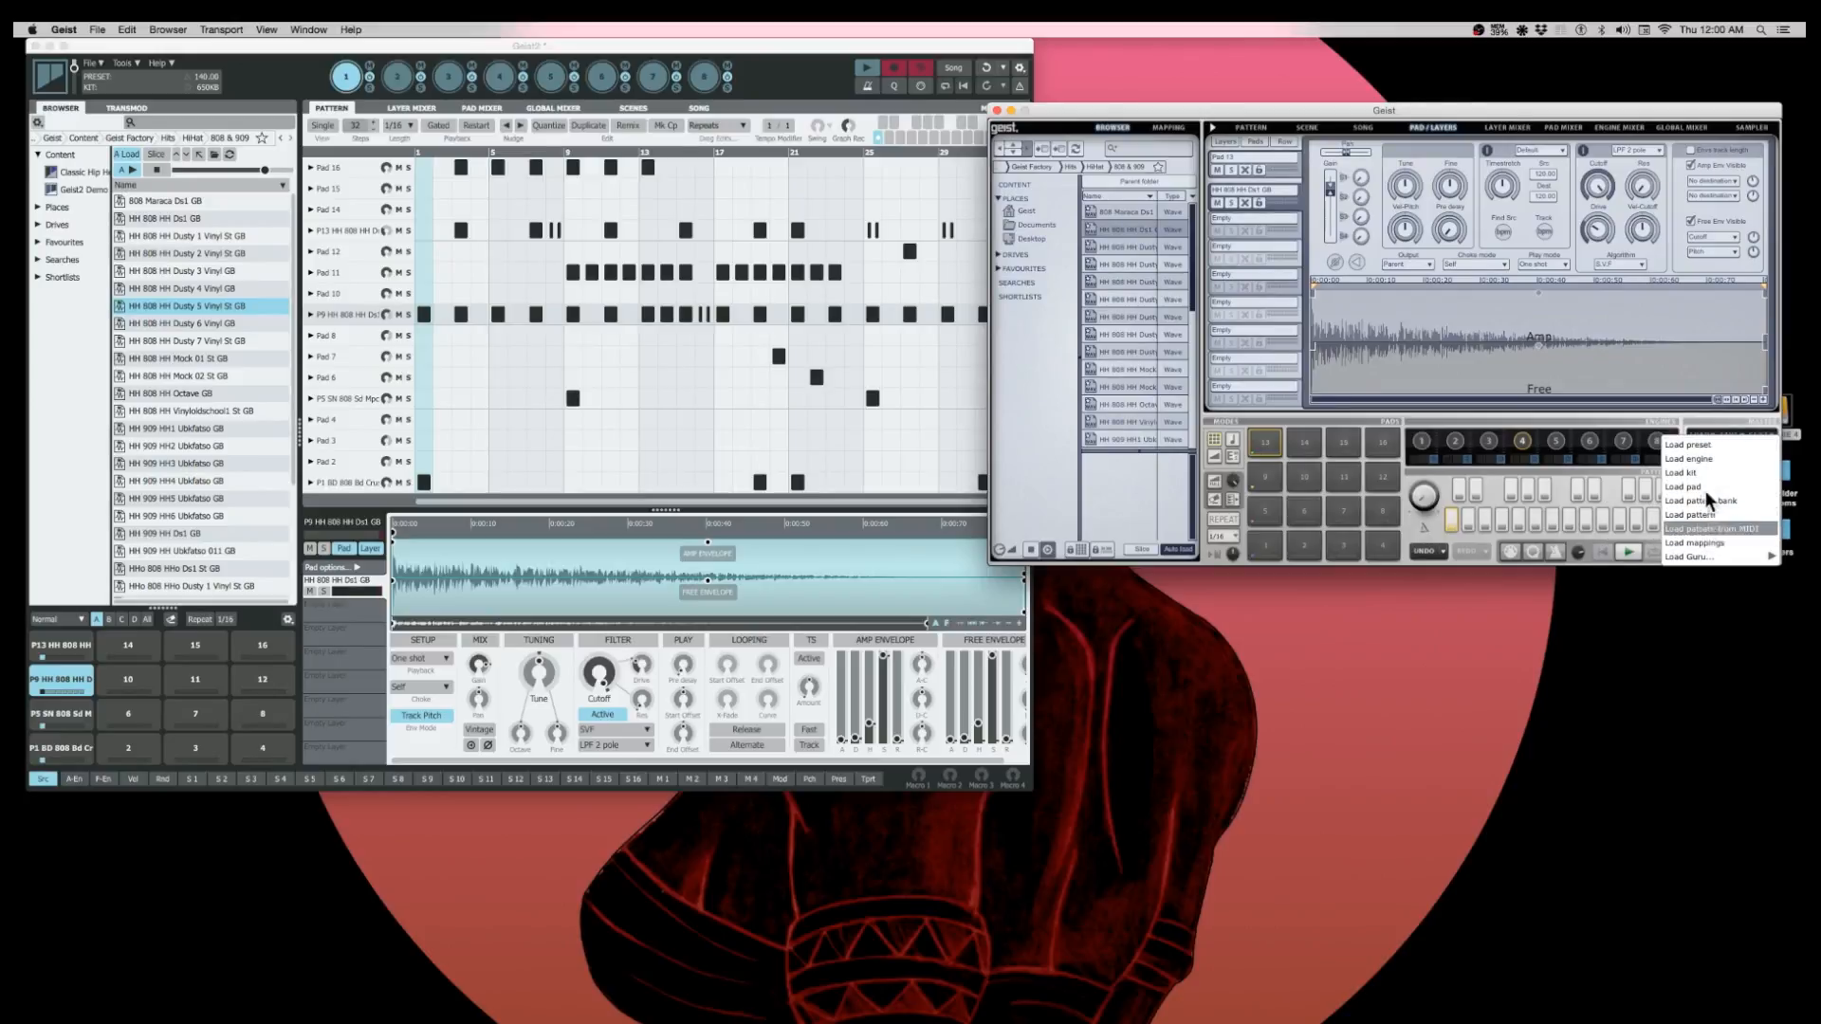
pyautogui.click(1704, 403)
pyautogui.click(1732, 430)
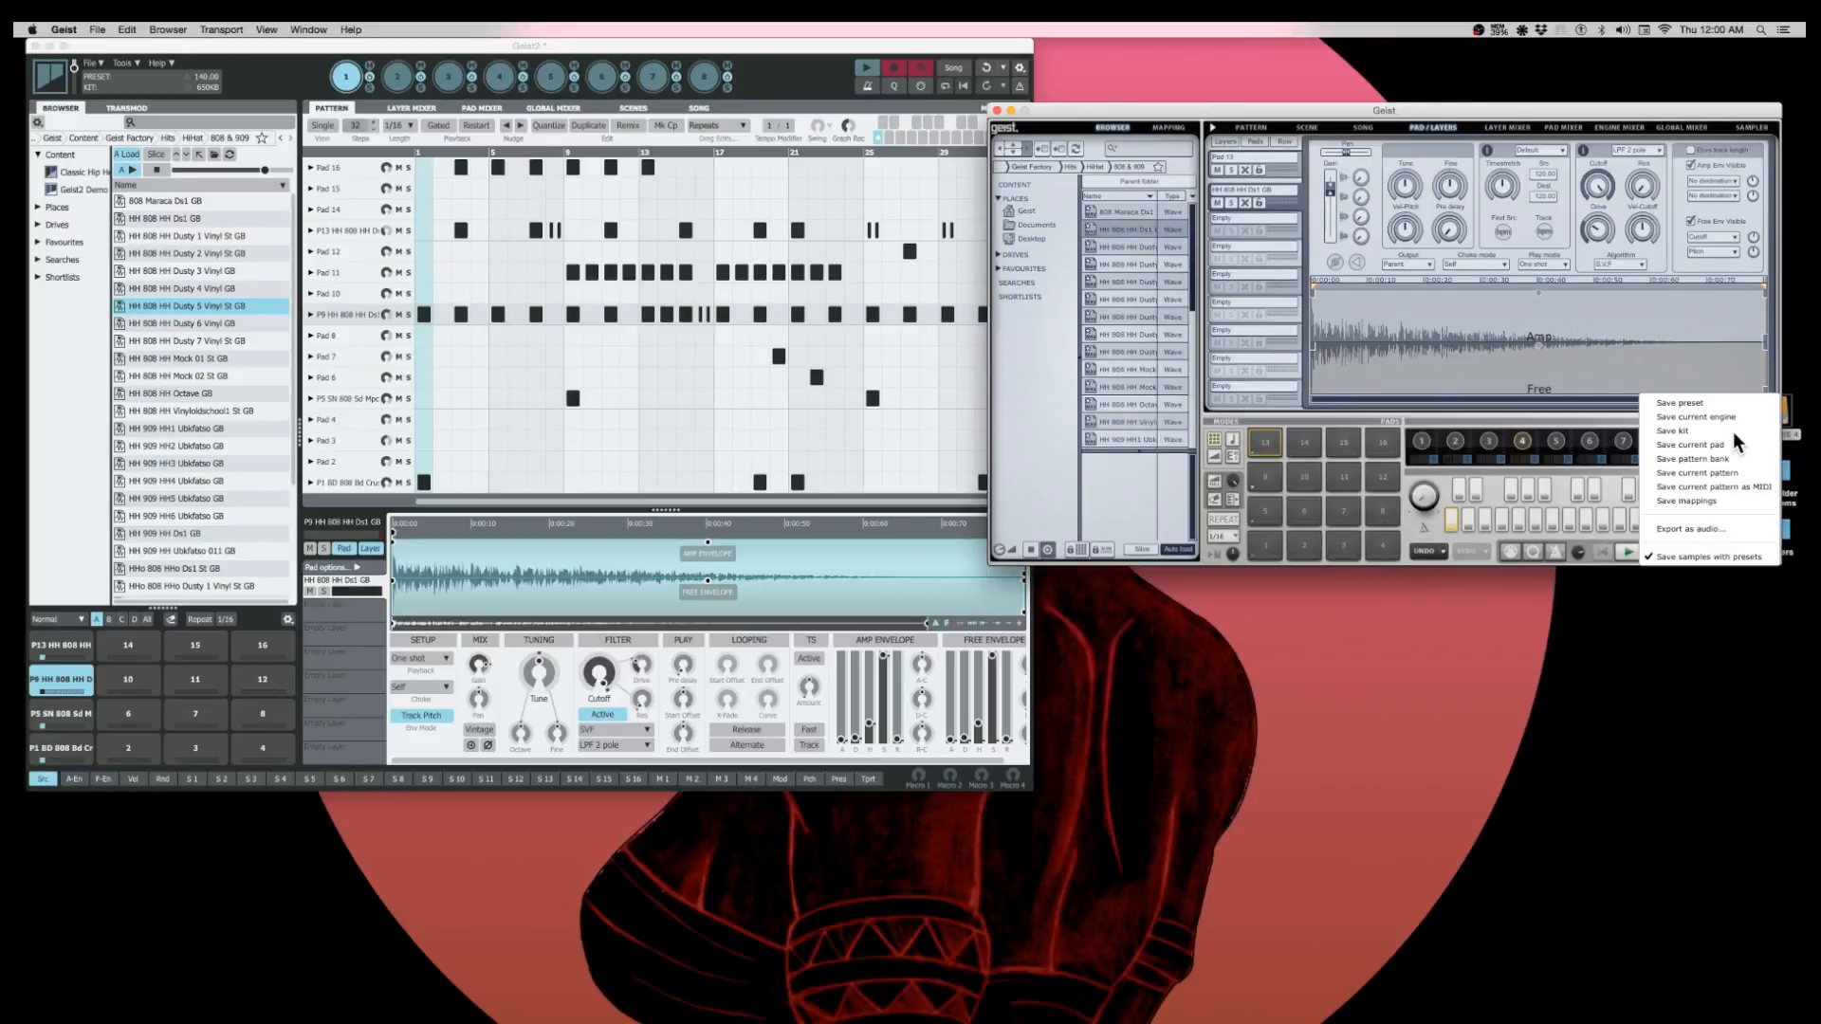
pyautogui.click(1573, 421)
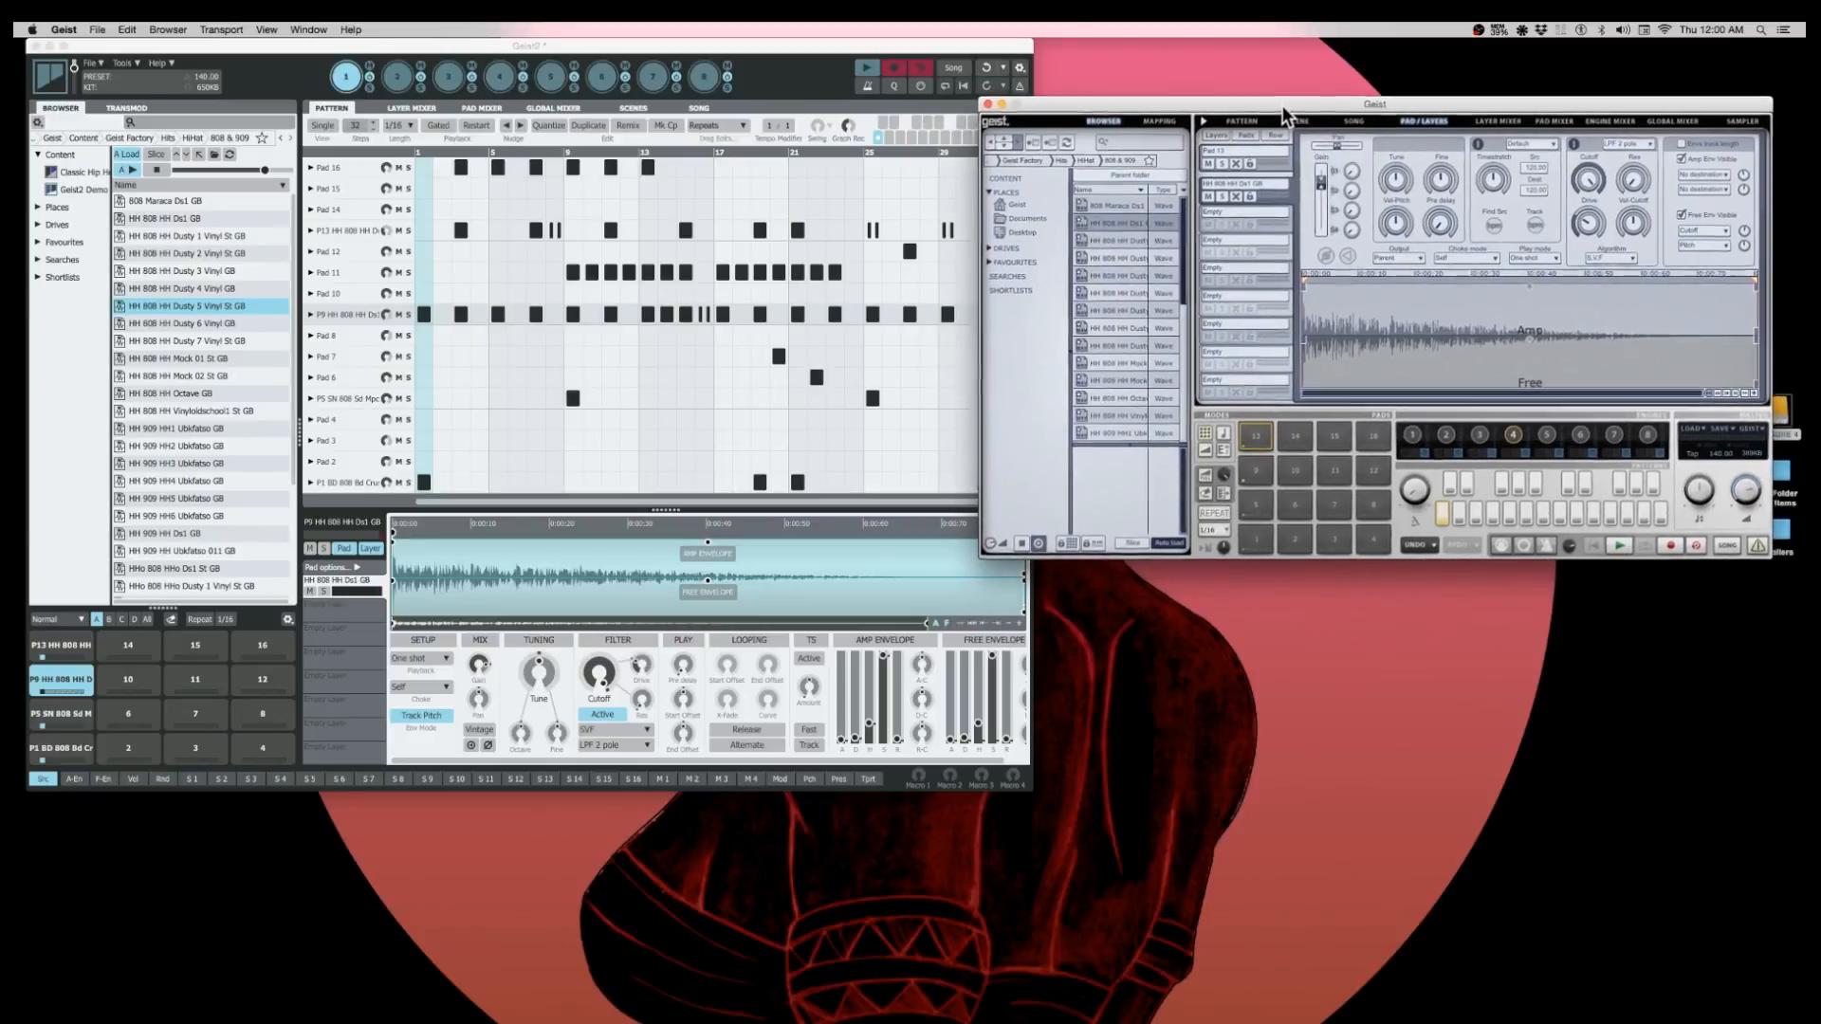
# - Move the Geist and Geist2 windows apart to reduce their overlap
pyautogui.moveTo(1281, 104); pyautogui.dragTo(1322, 83)
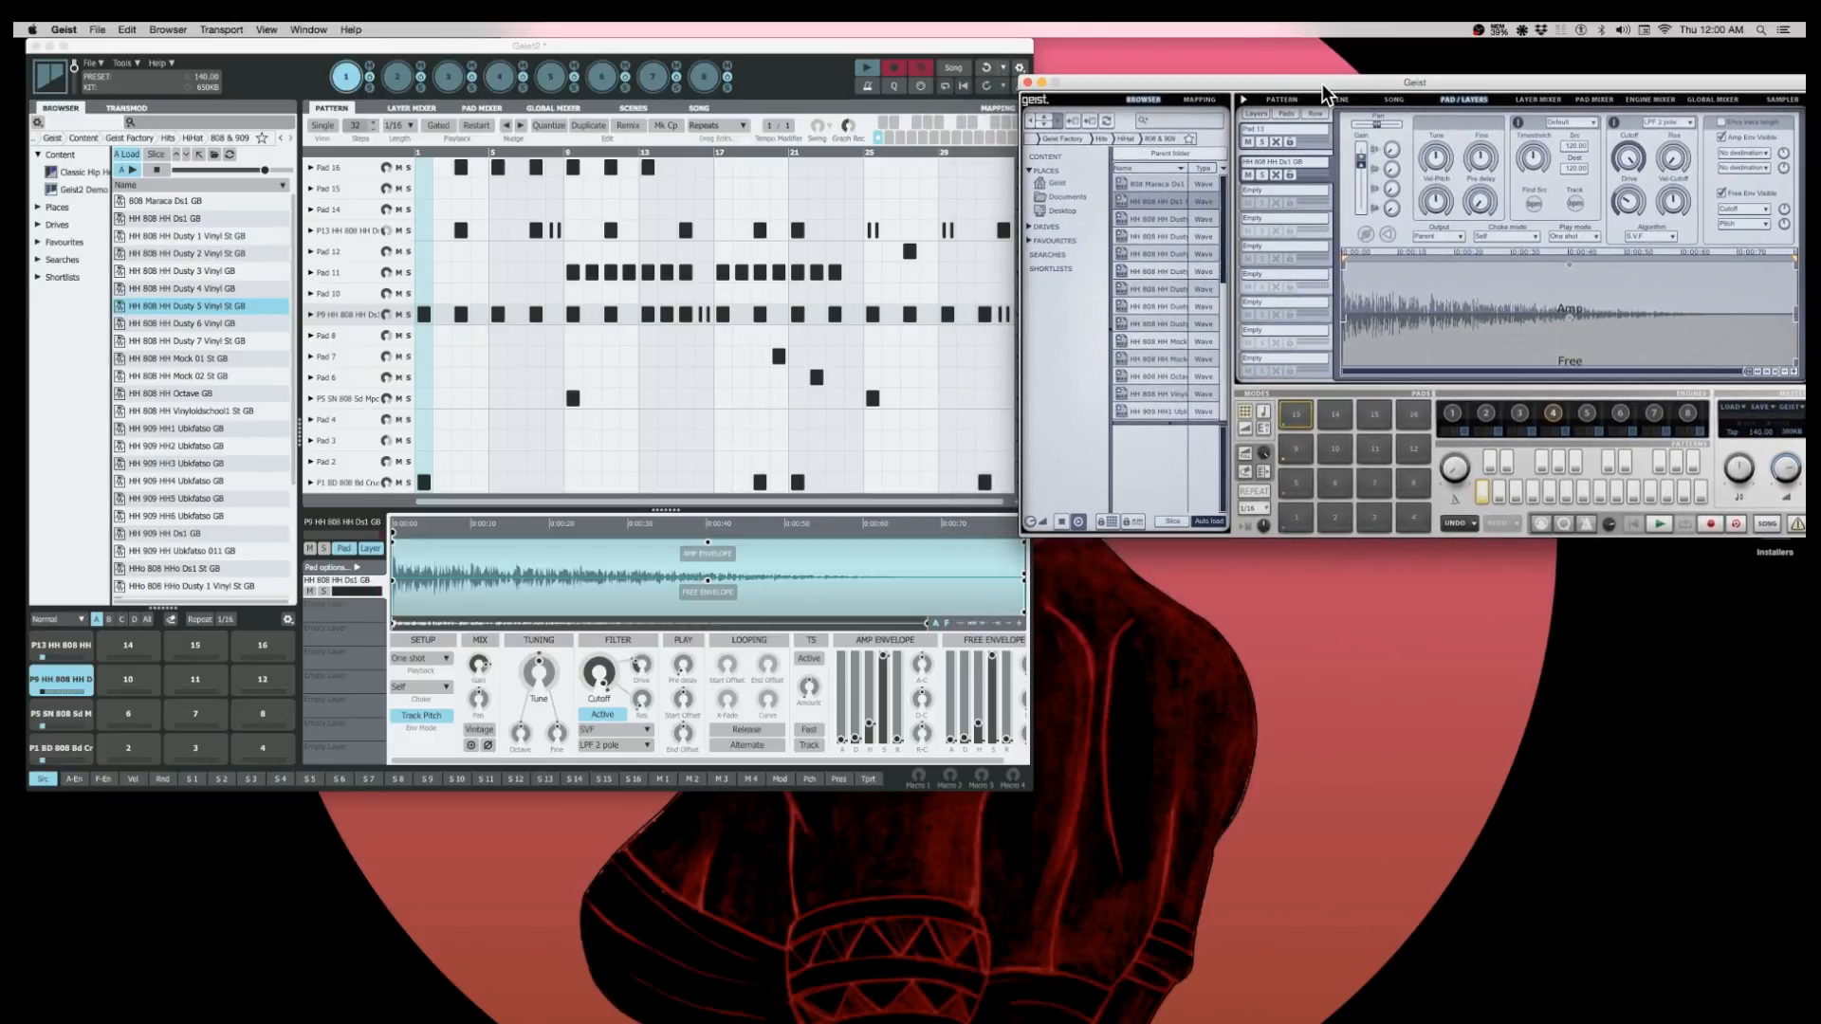
pyautogui.moveTo(867, 42); pyautogui.dragTo(855, 36)
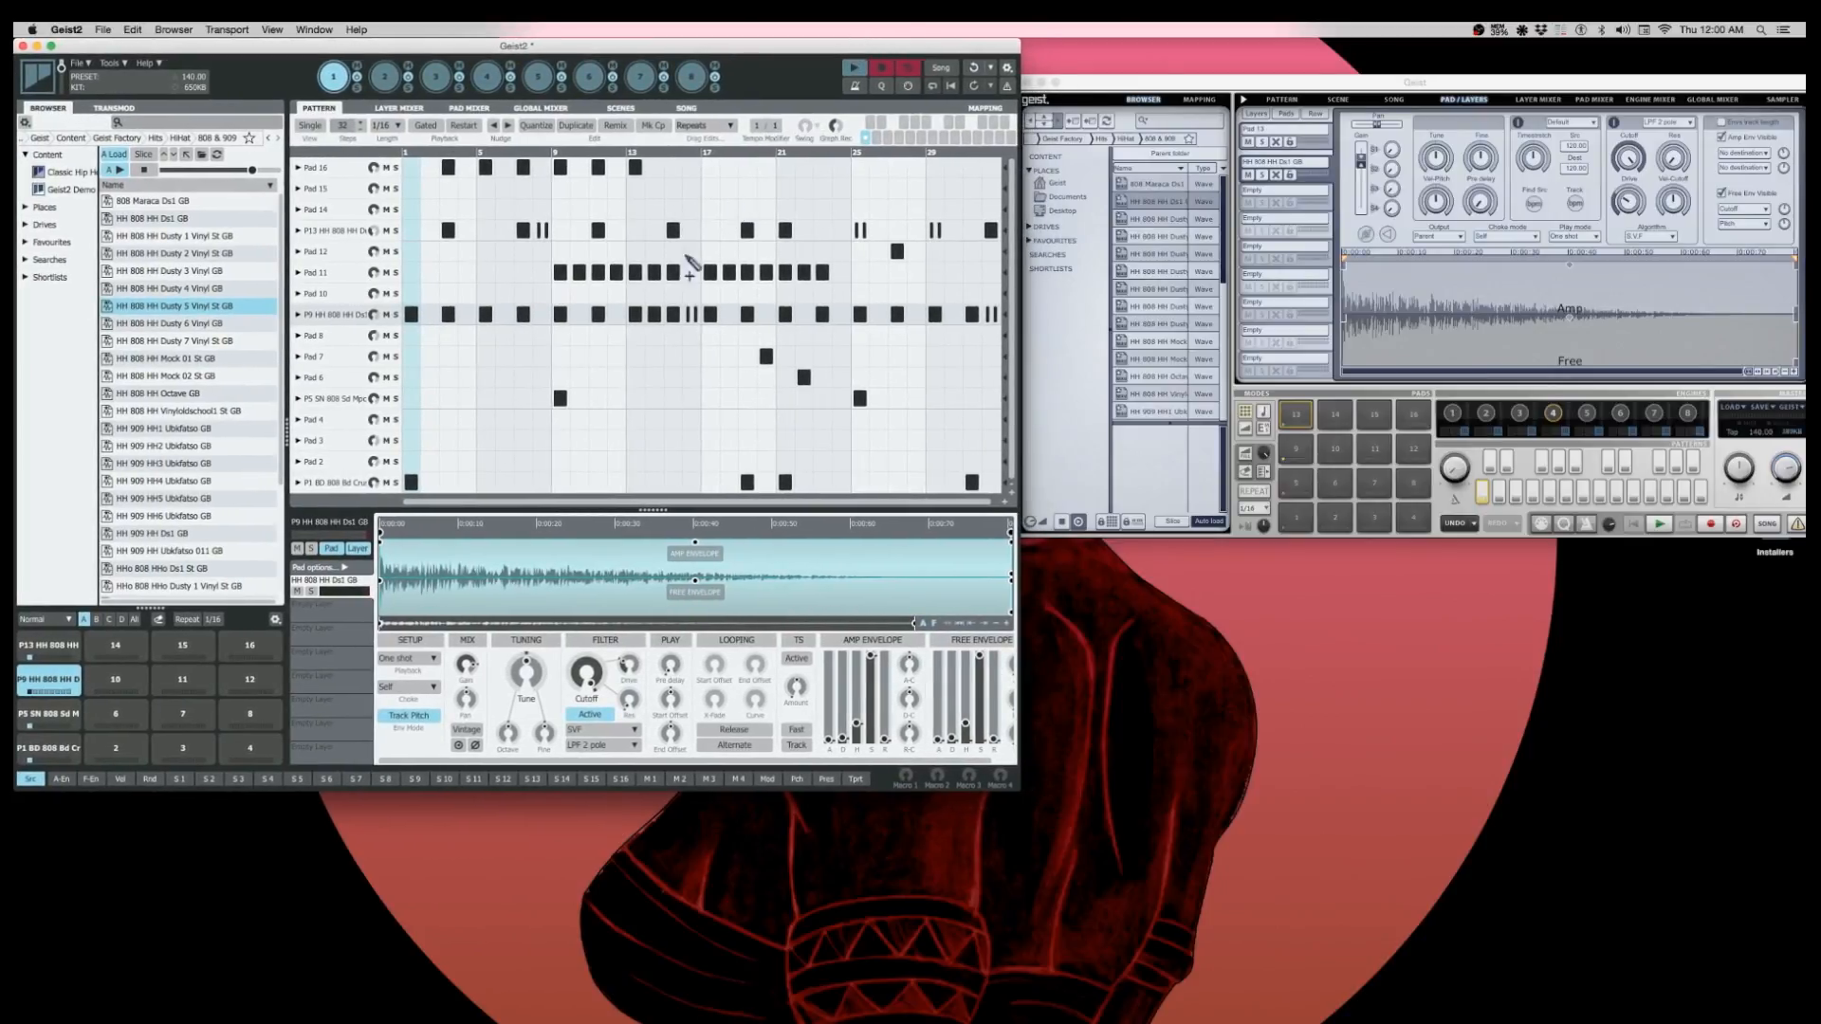
# - Compare Geist's sample trigger mode with Geist2's pad input modes, trying Chromatic and returning to Normal
pyautogui.click(1265, 415)
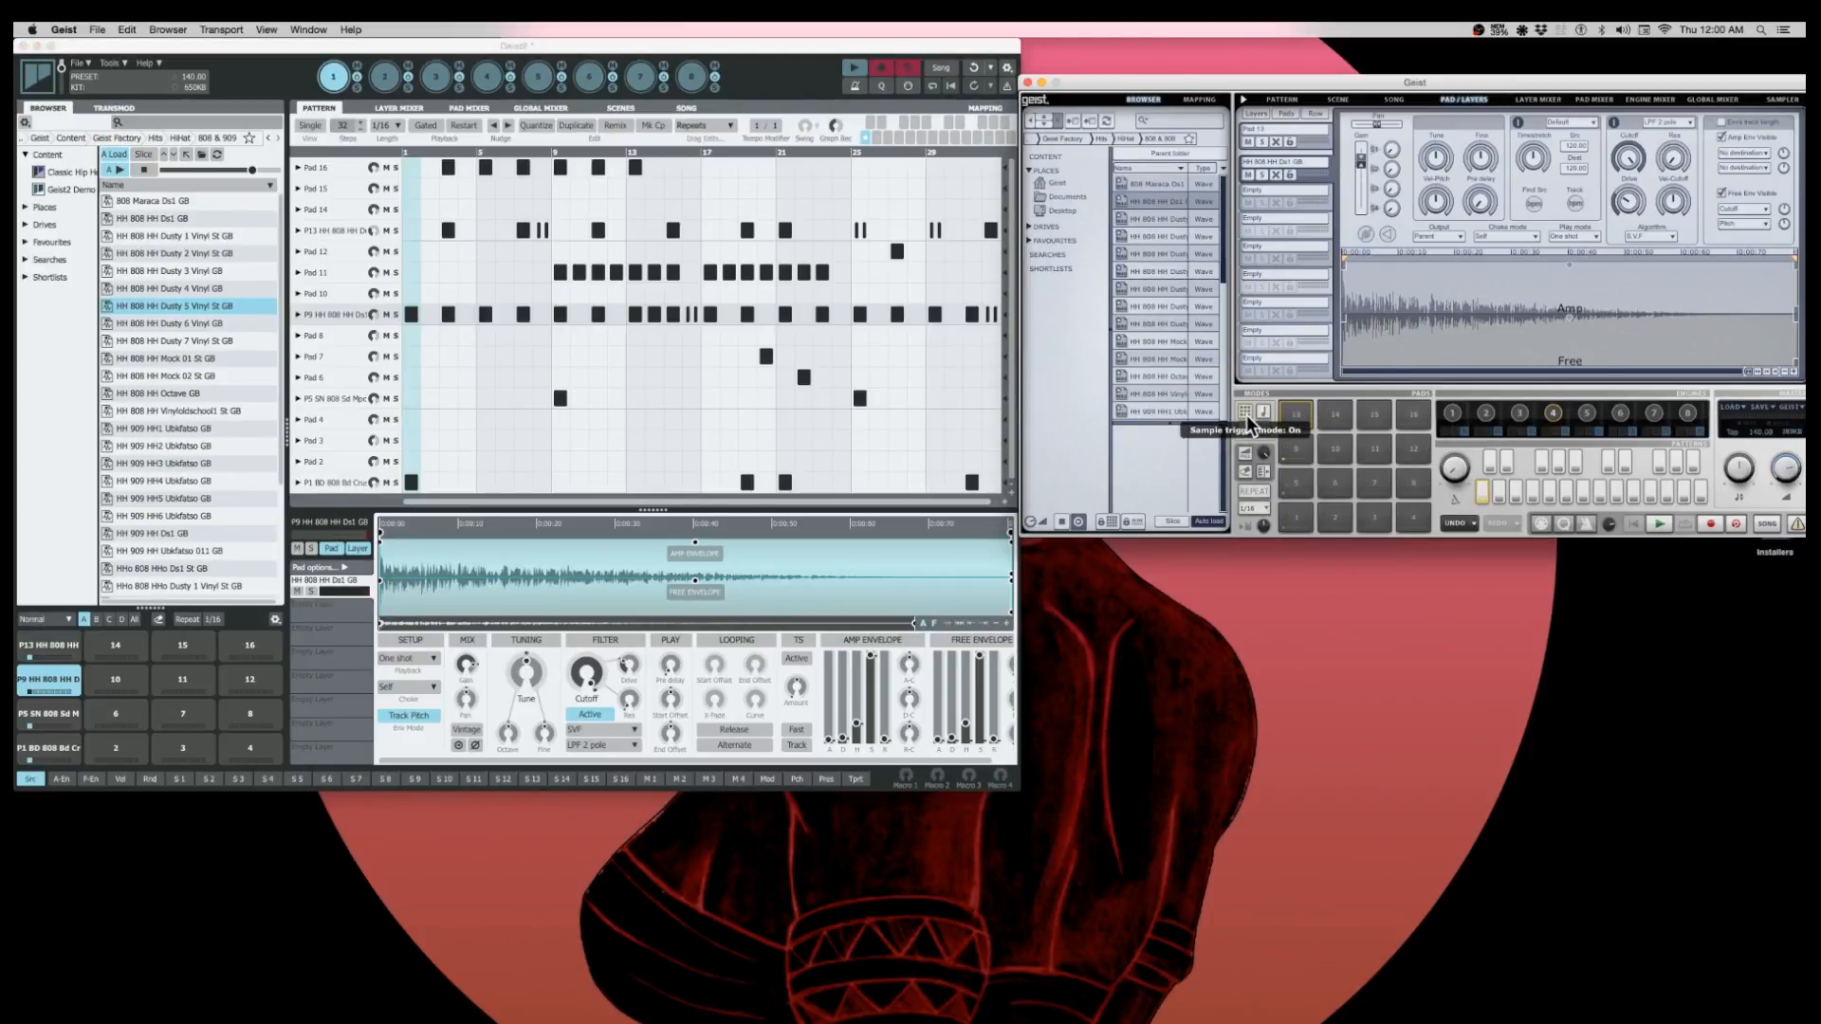
pyautogui.click(69, 624)
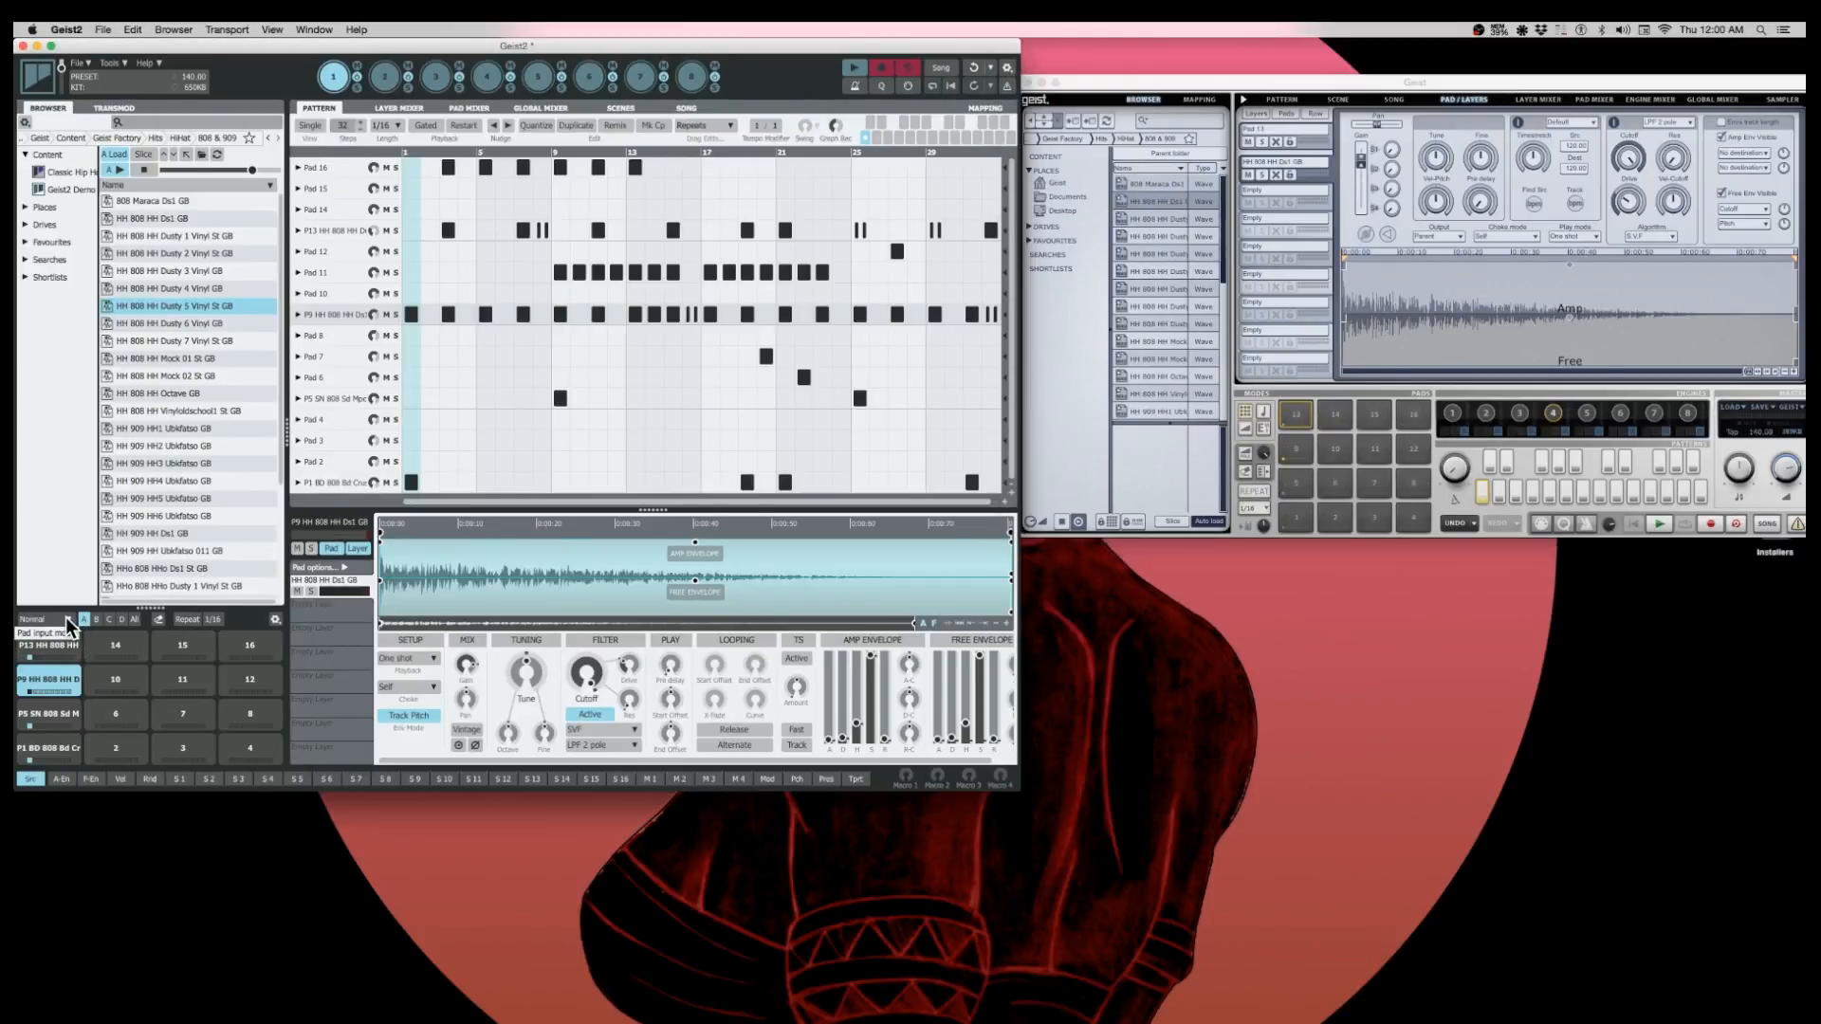
pyautogui.click(69, 624)
pyautogui.click(61, 647)
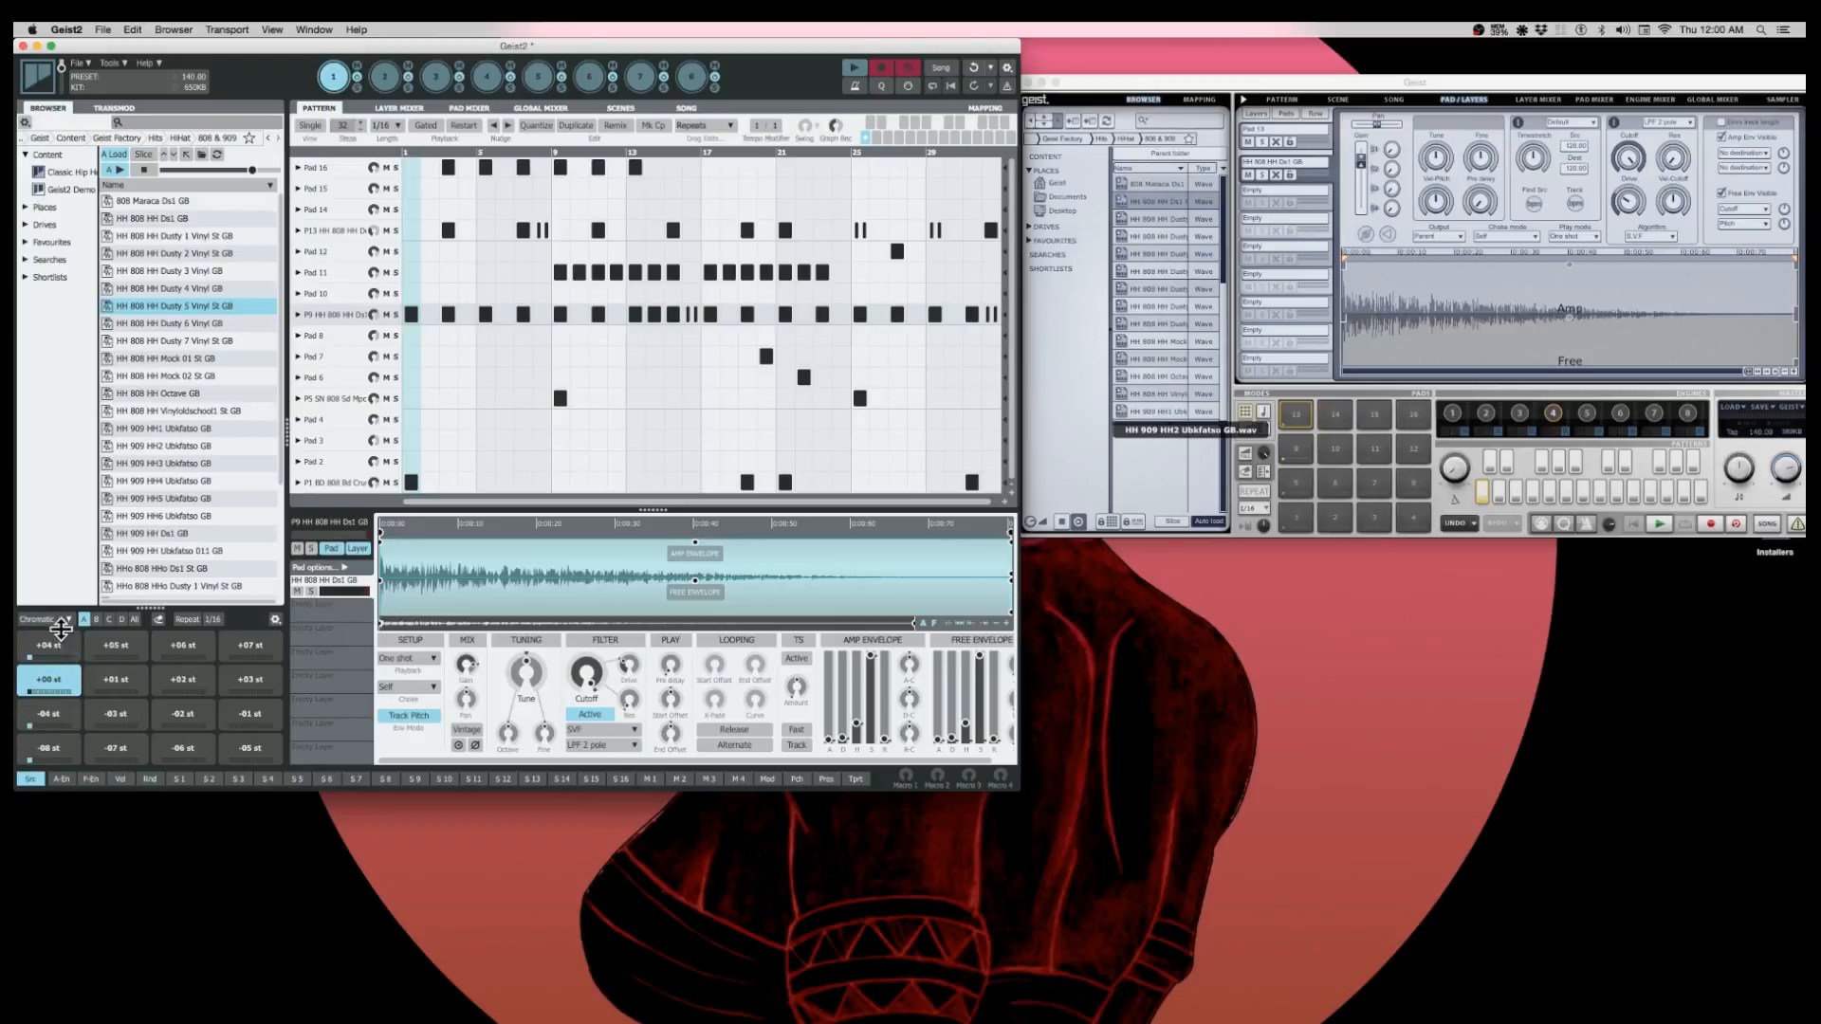
pyautogui.click(61, 624)
pyautogui.click(57, 634)
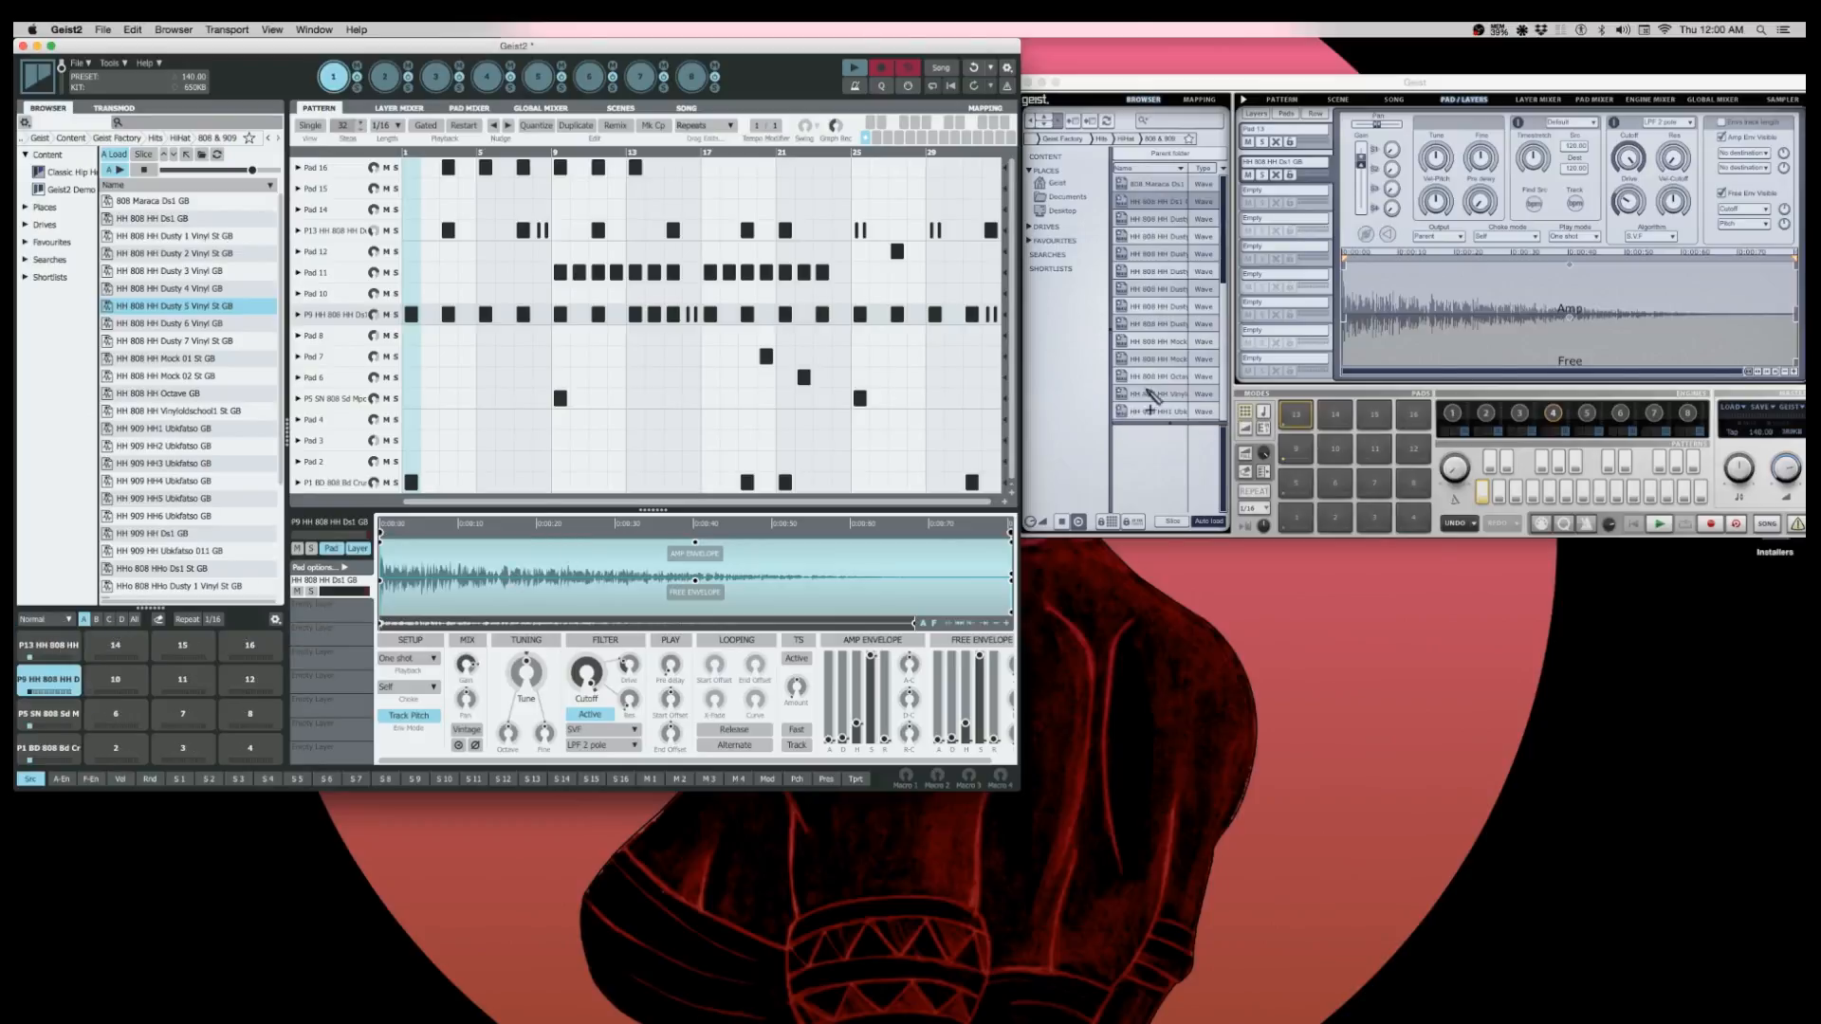
# - Open Geist's Pattern page and switch between multi-track and multi-graph views, ending on multi-graph
pyautogui.moveTo(1263, 87); pyautogui.dragTo(1257, 88)
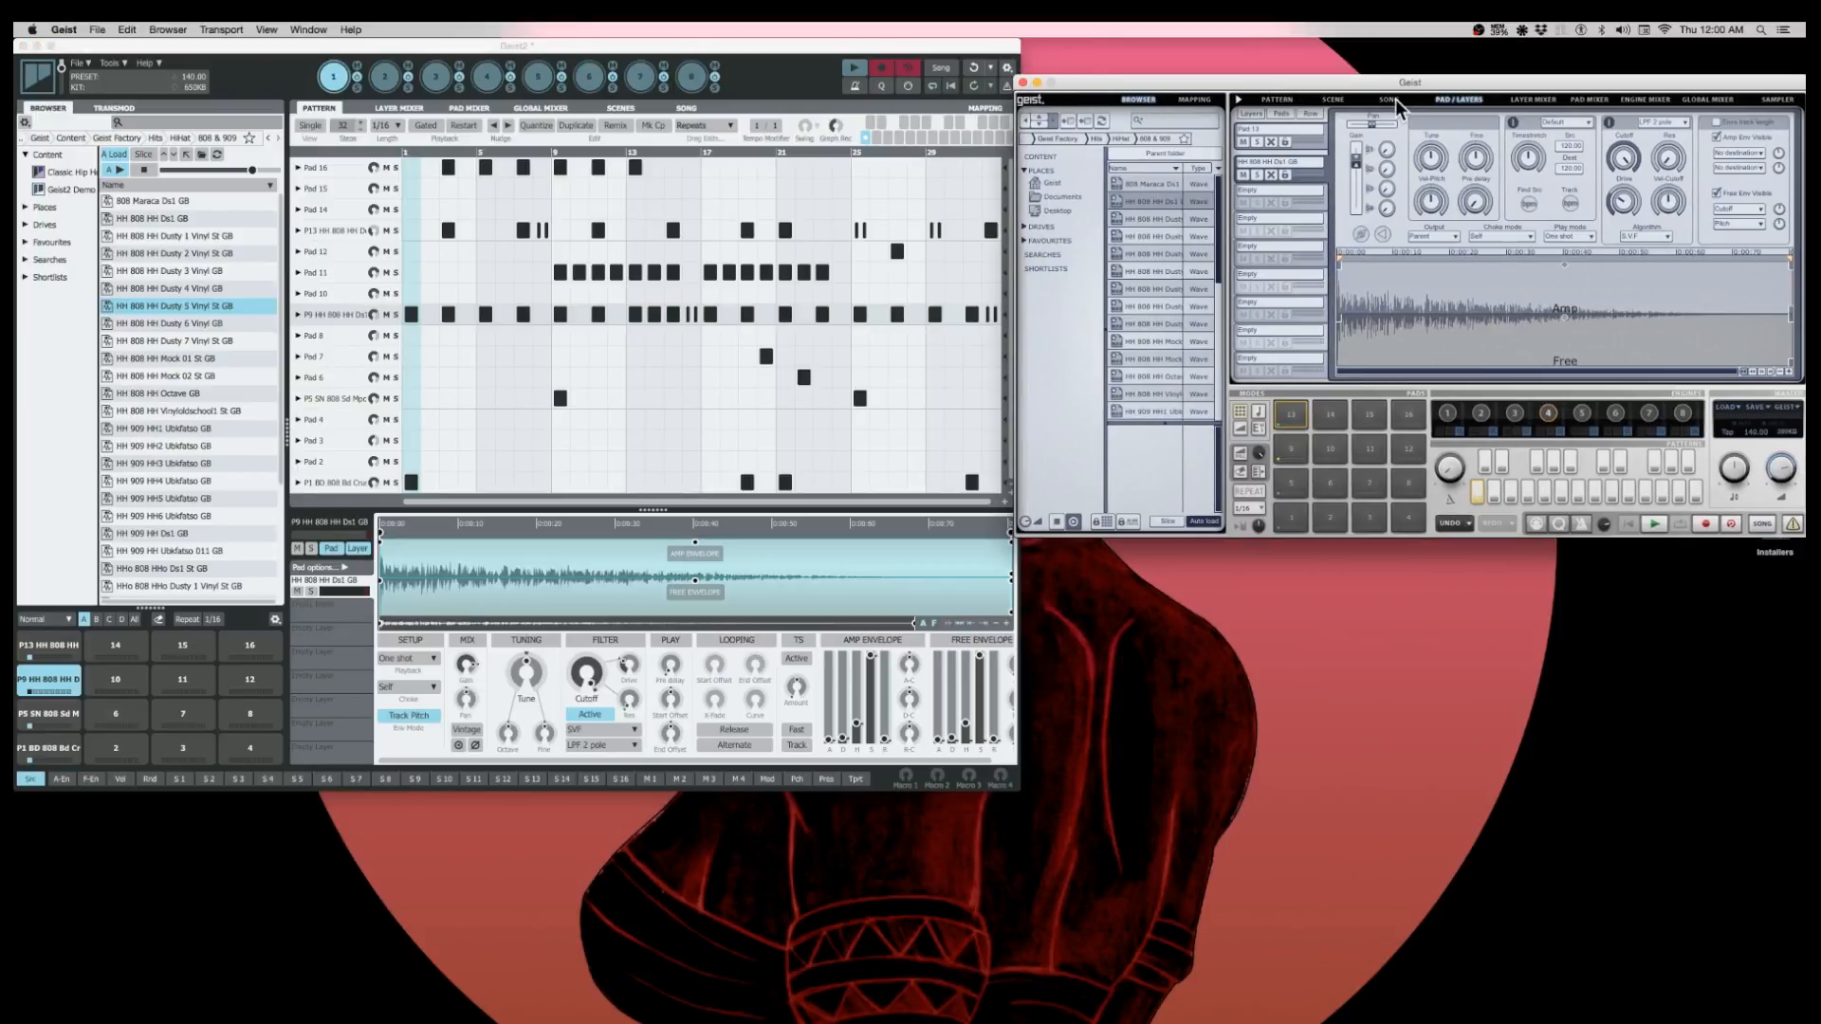
pyautogui.click(1271, 100)
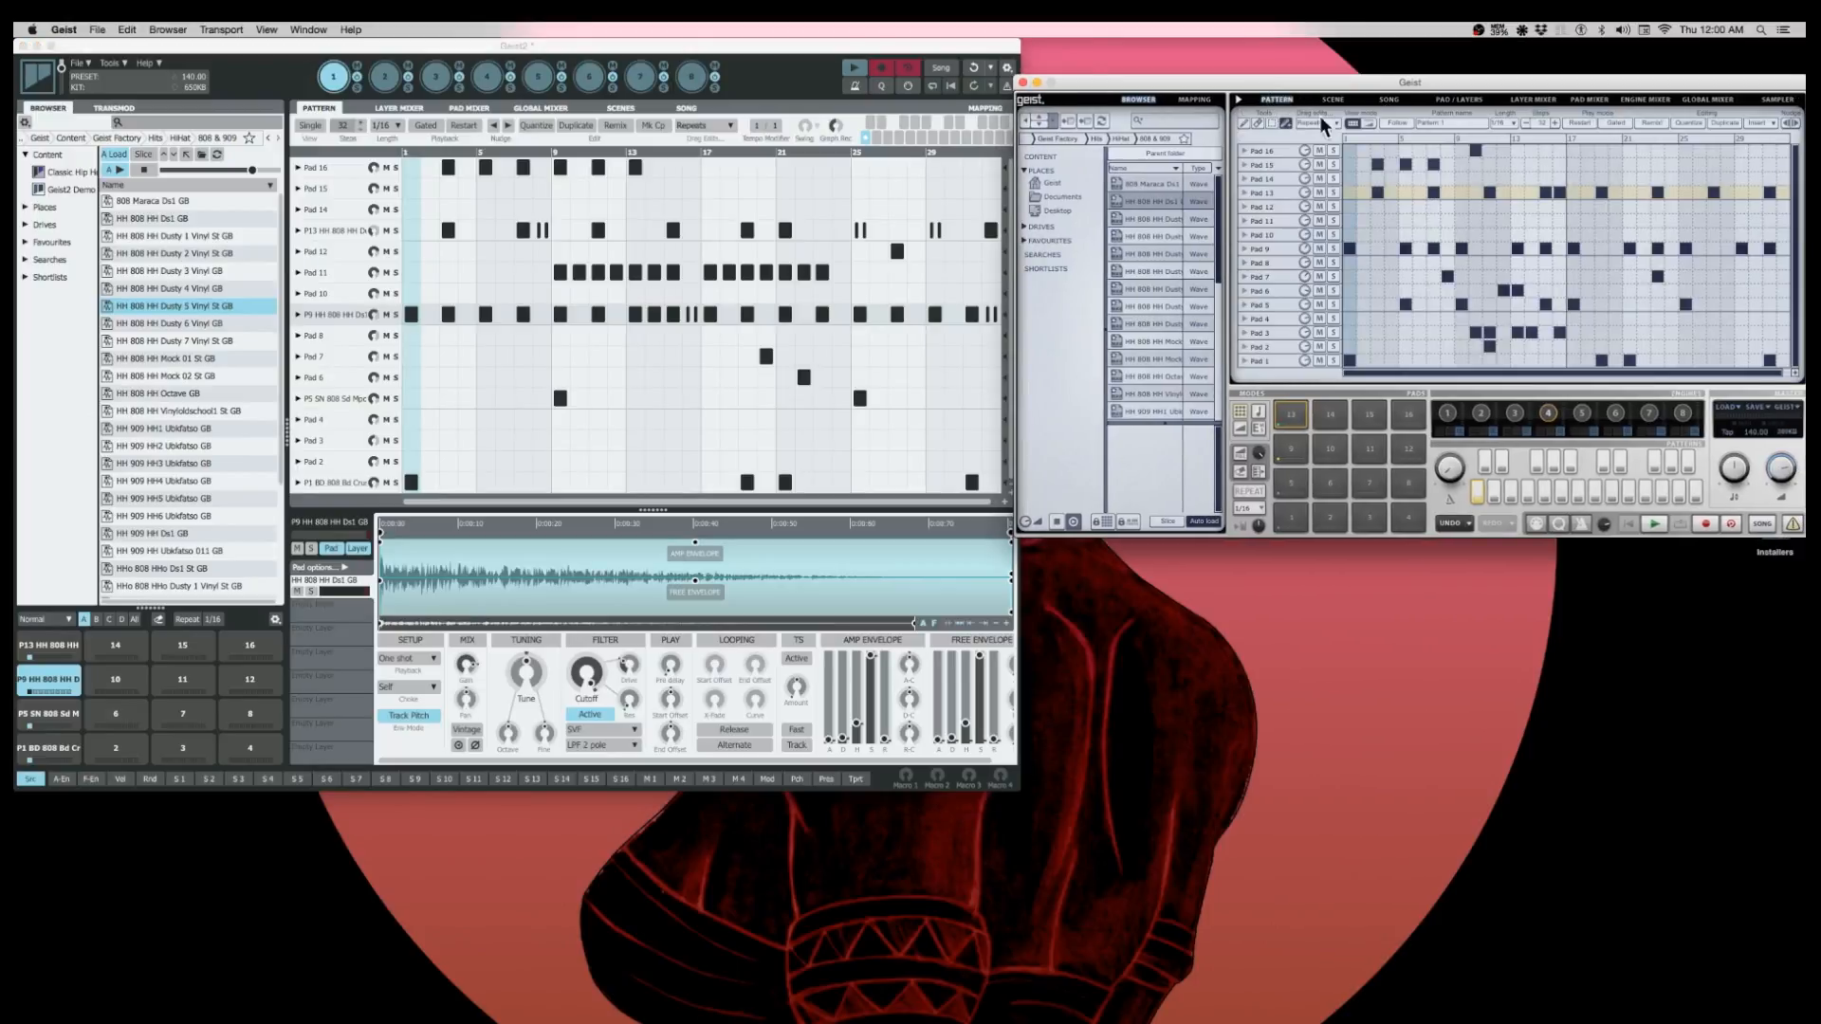
pyautogui.click(1369, 124)
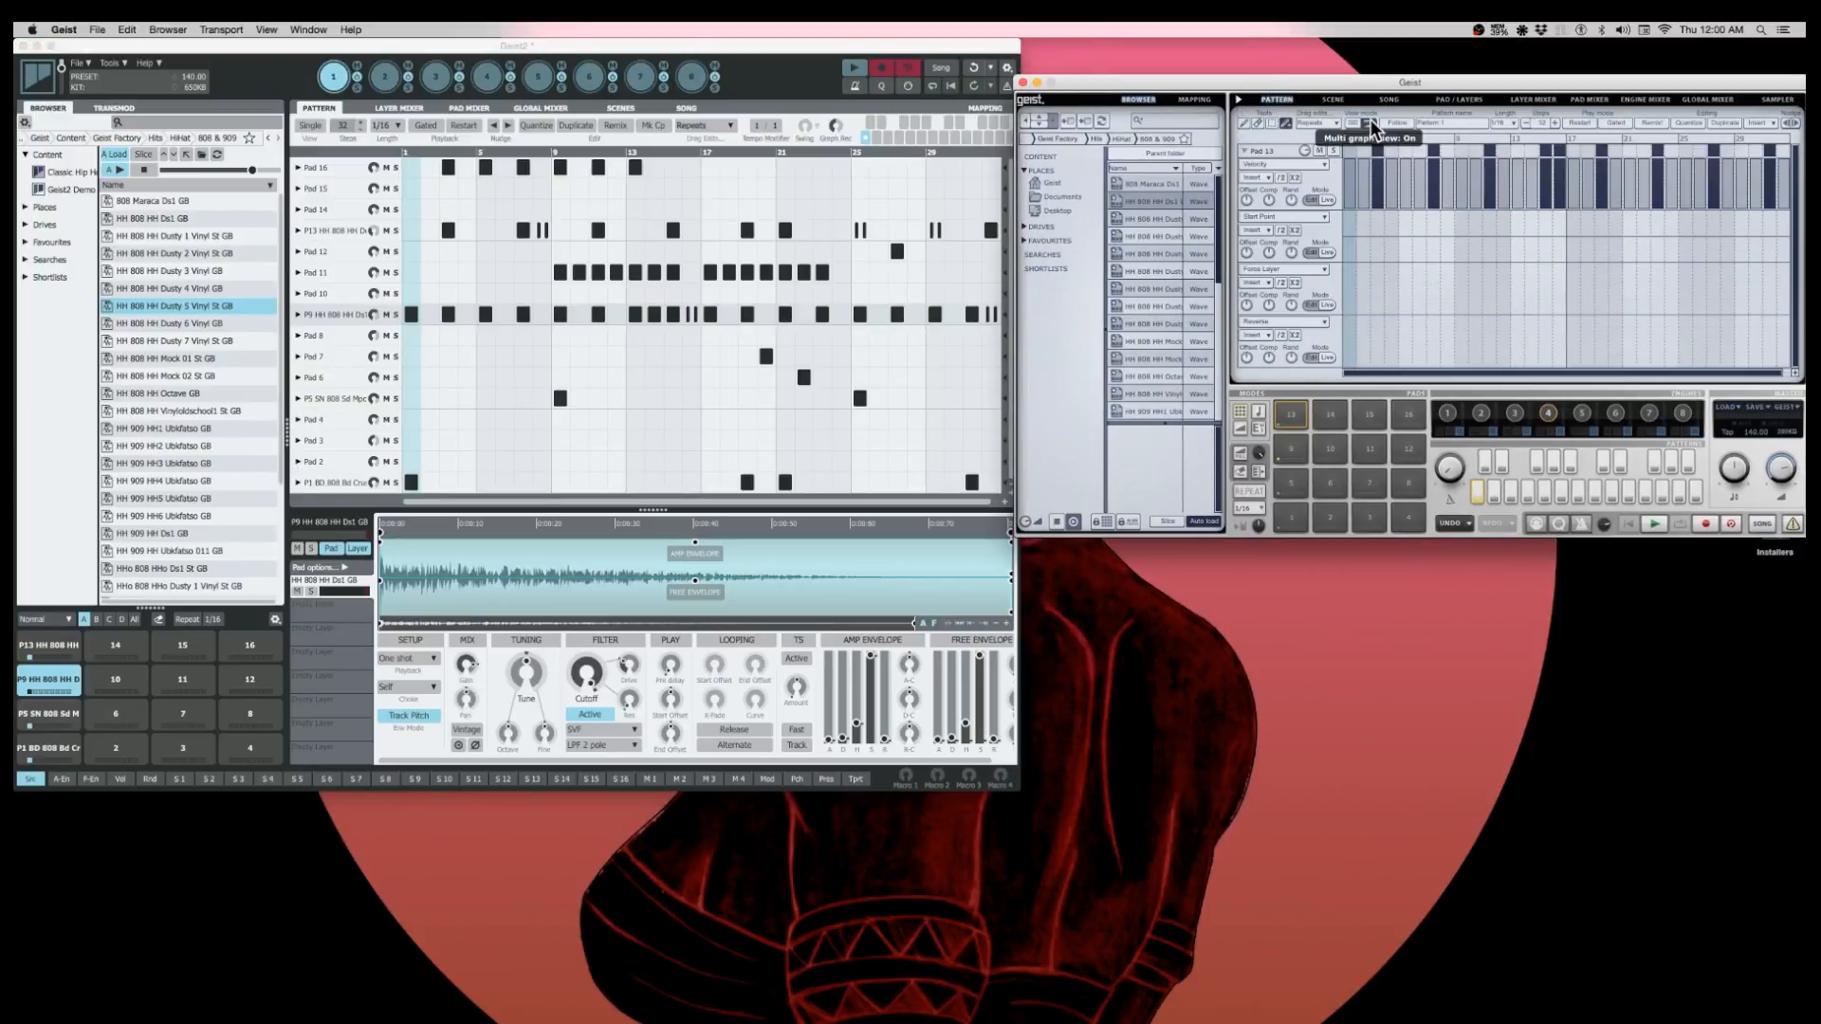
pyautogui.click(1368, 125)
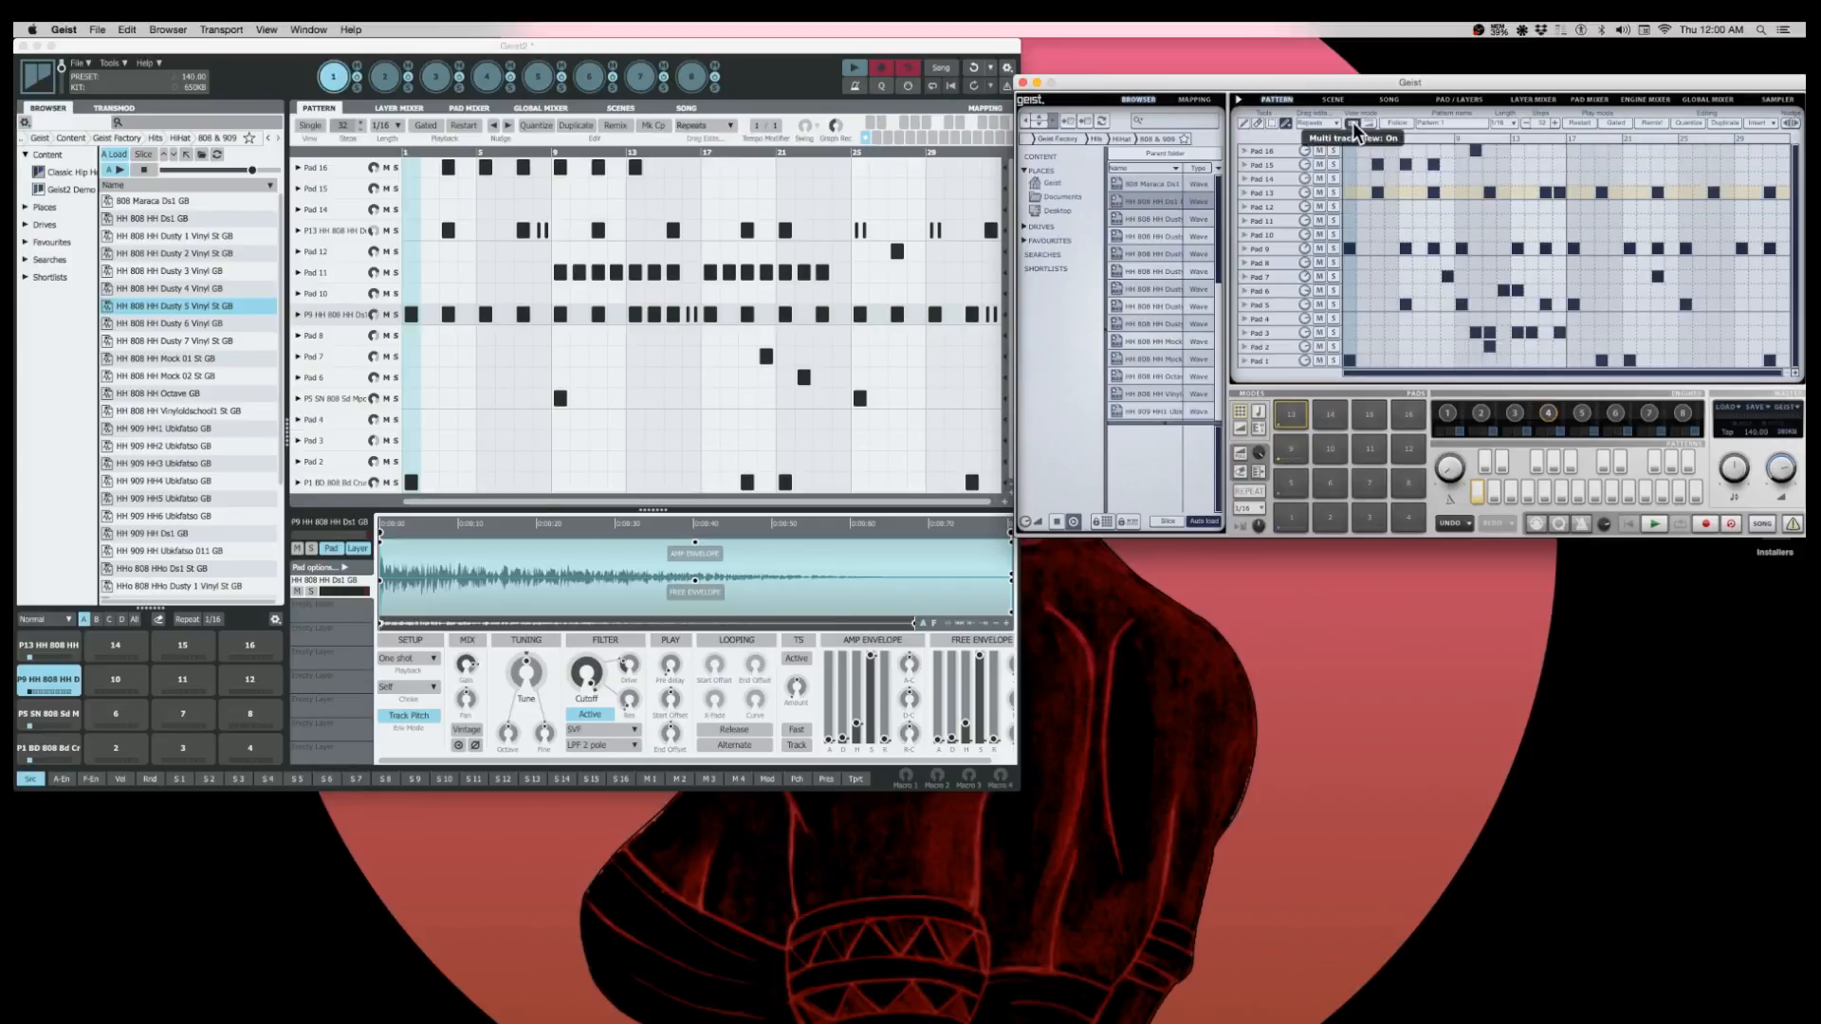
pyautogui.click(1369, 126)
# - Set the four graph lanes of Pad 13 in Geist to Repeats, Start Point, Filter Drive and Pan
pyautogui.click(1276, 161)
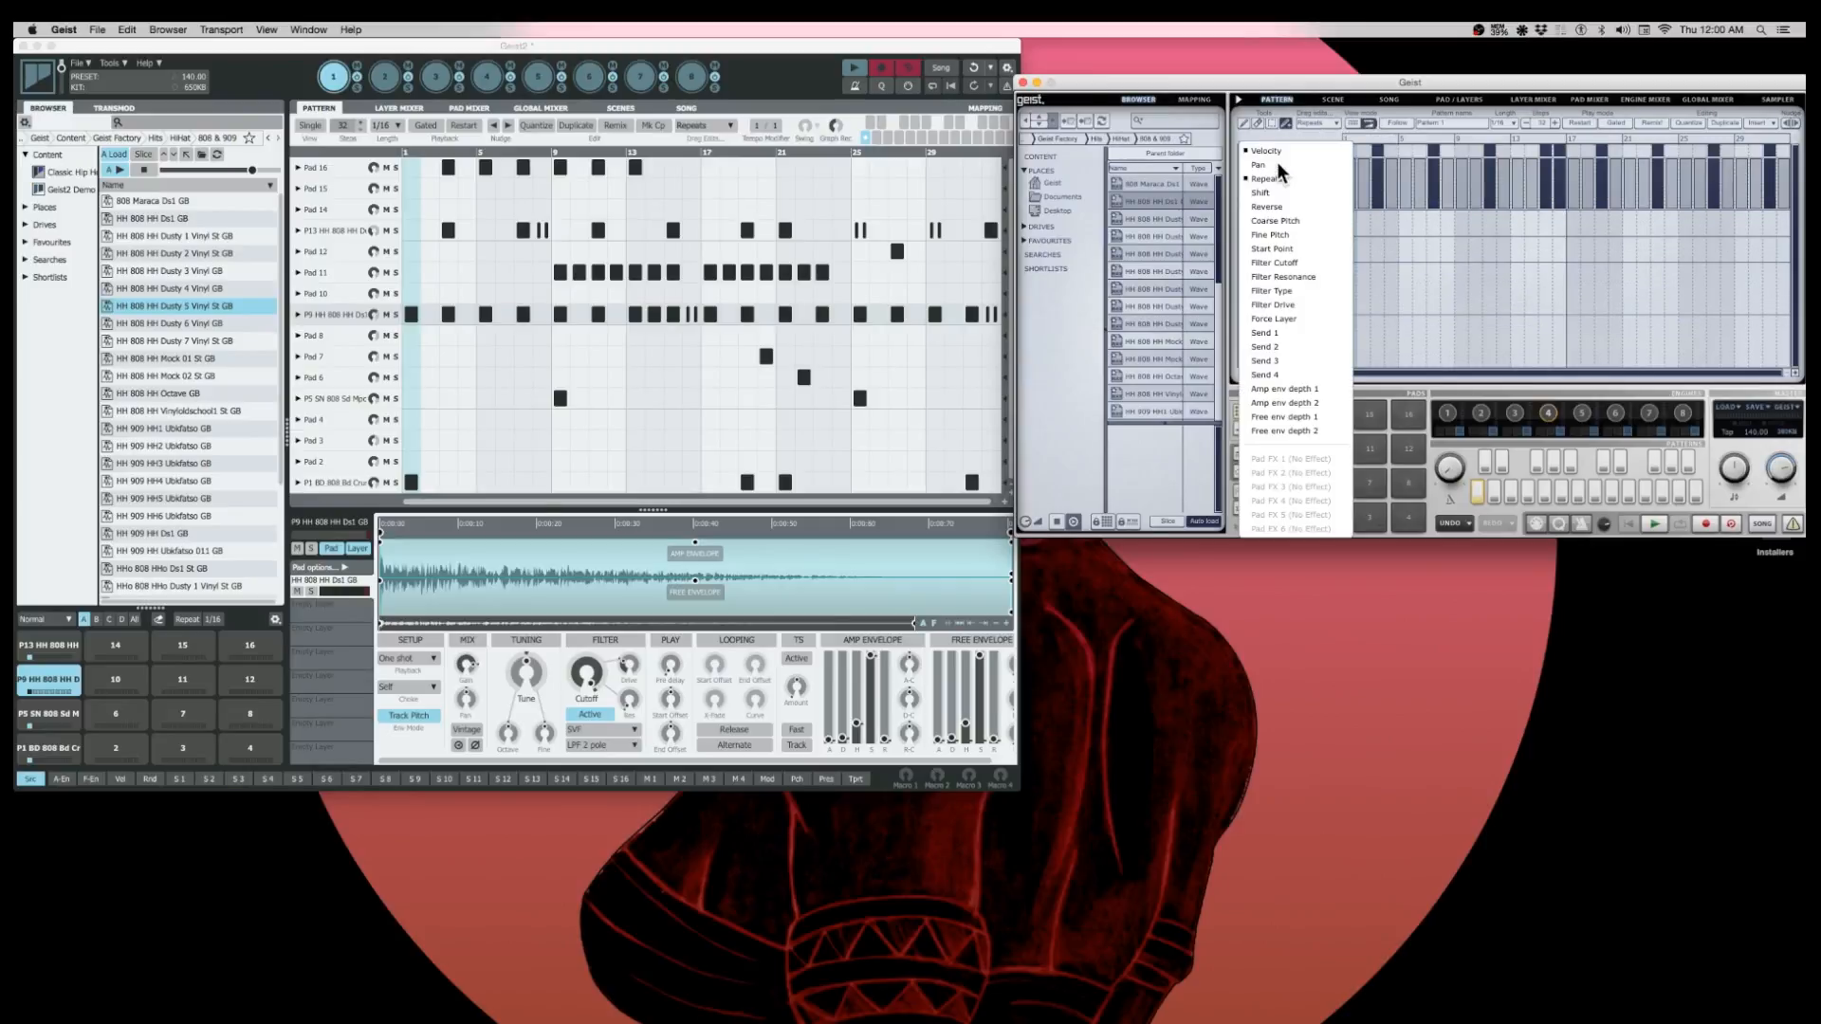
pyautogui.click(1273, 179)
pyautogui.click(1272, 216)
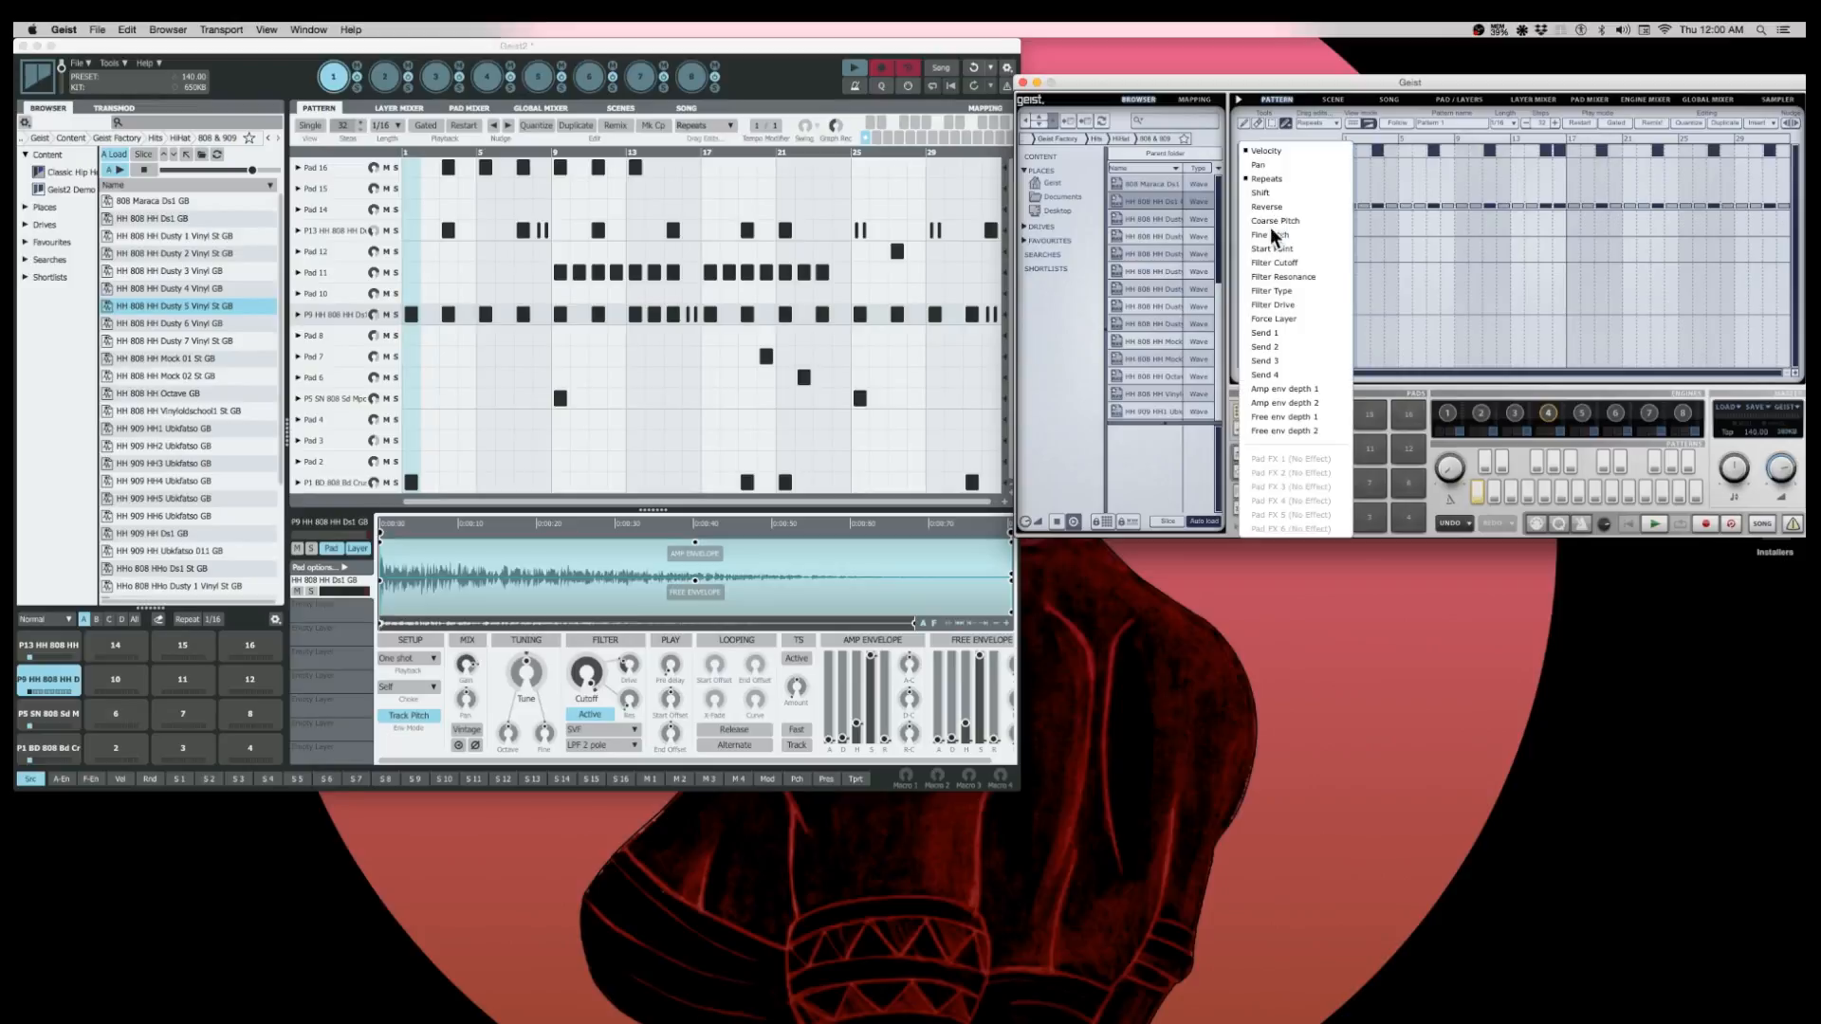
pyautogui.click(1267, 246)
pyautogui.click(1269, 268)
pyautogui.click(1267, 305)
pyautogui.click(1267, 323)
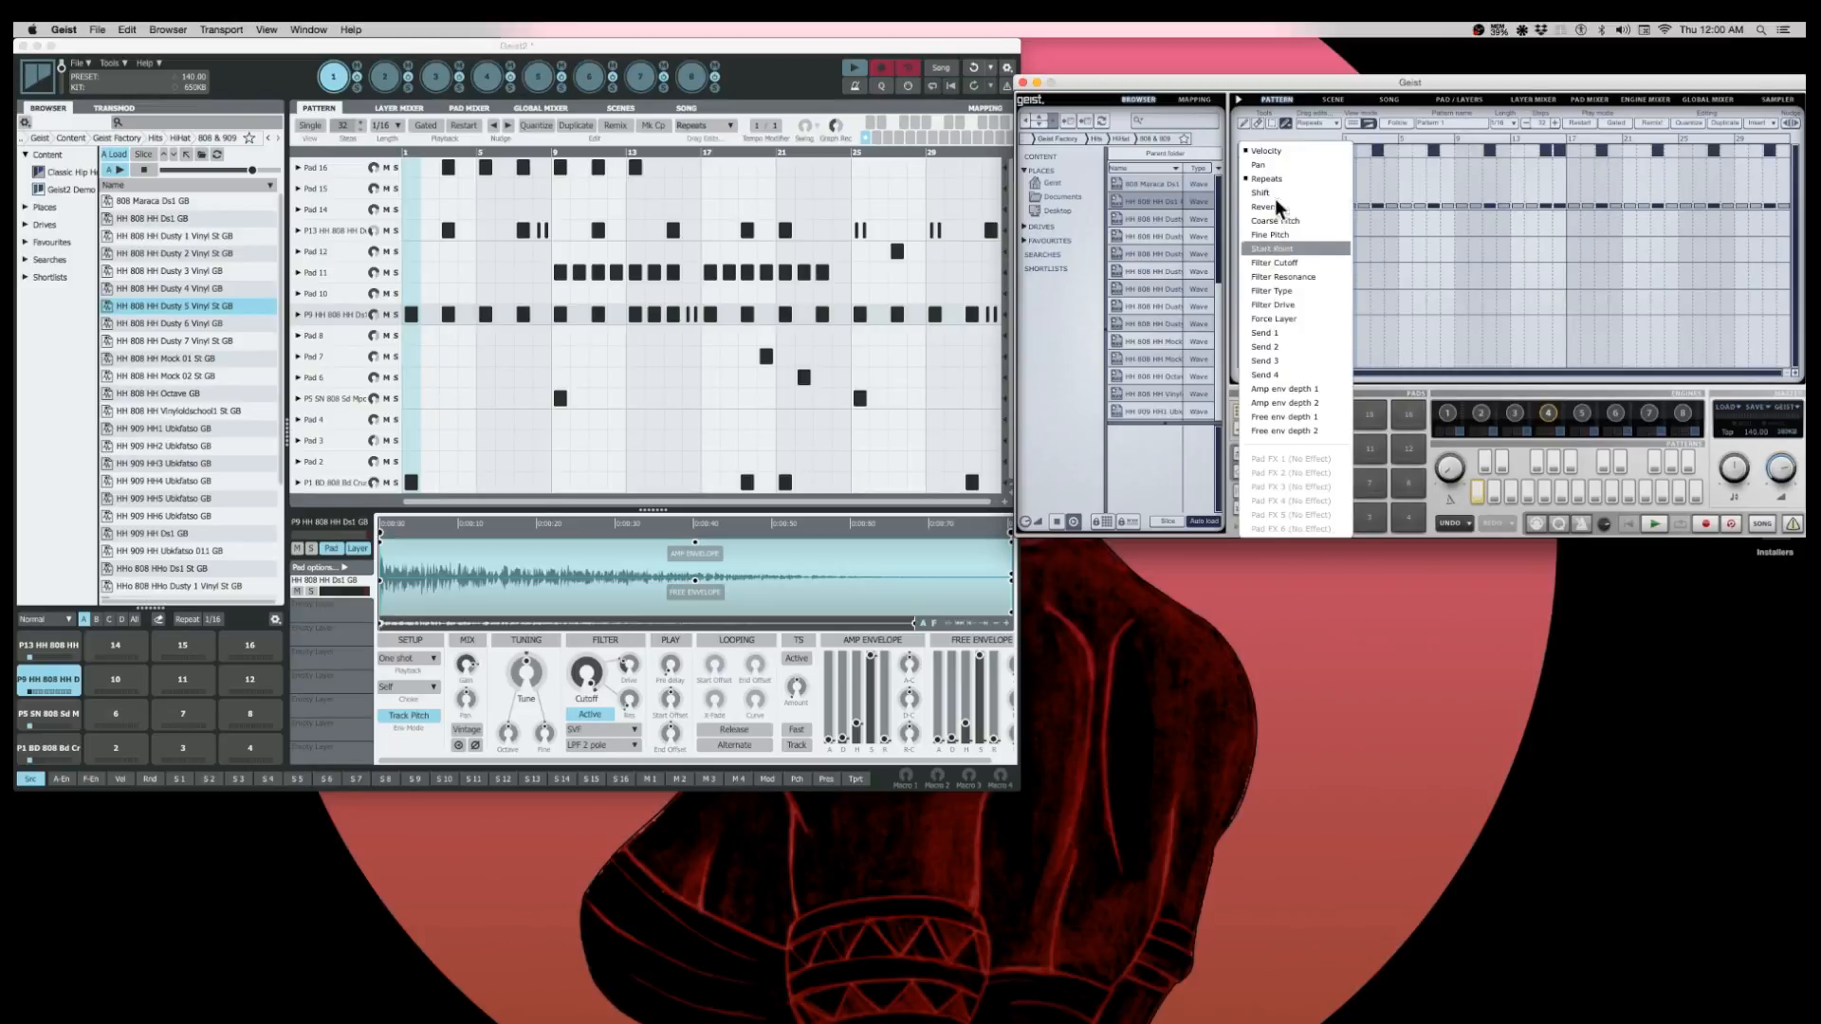
pyautogui.click(1275, 164)
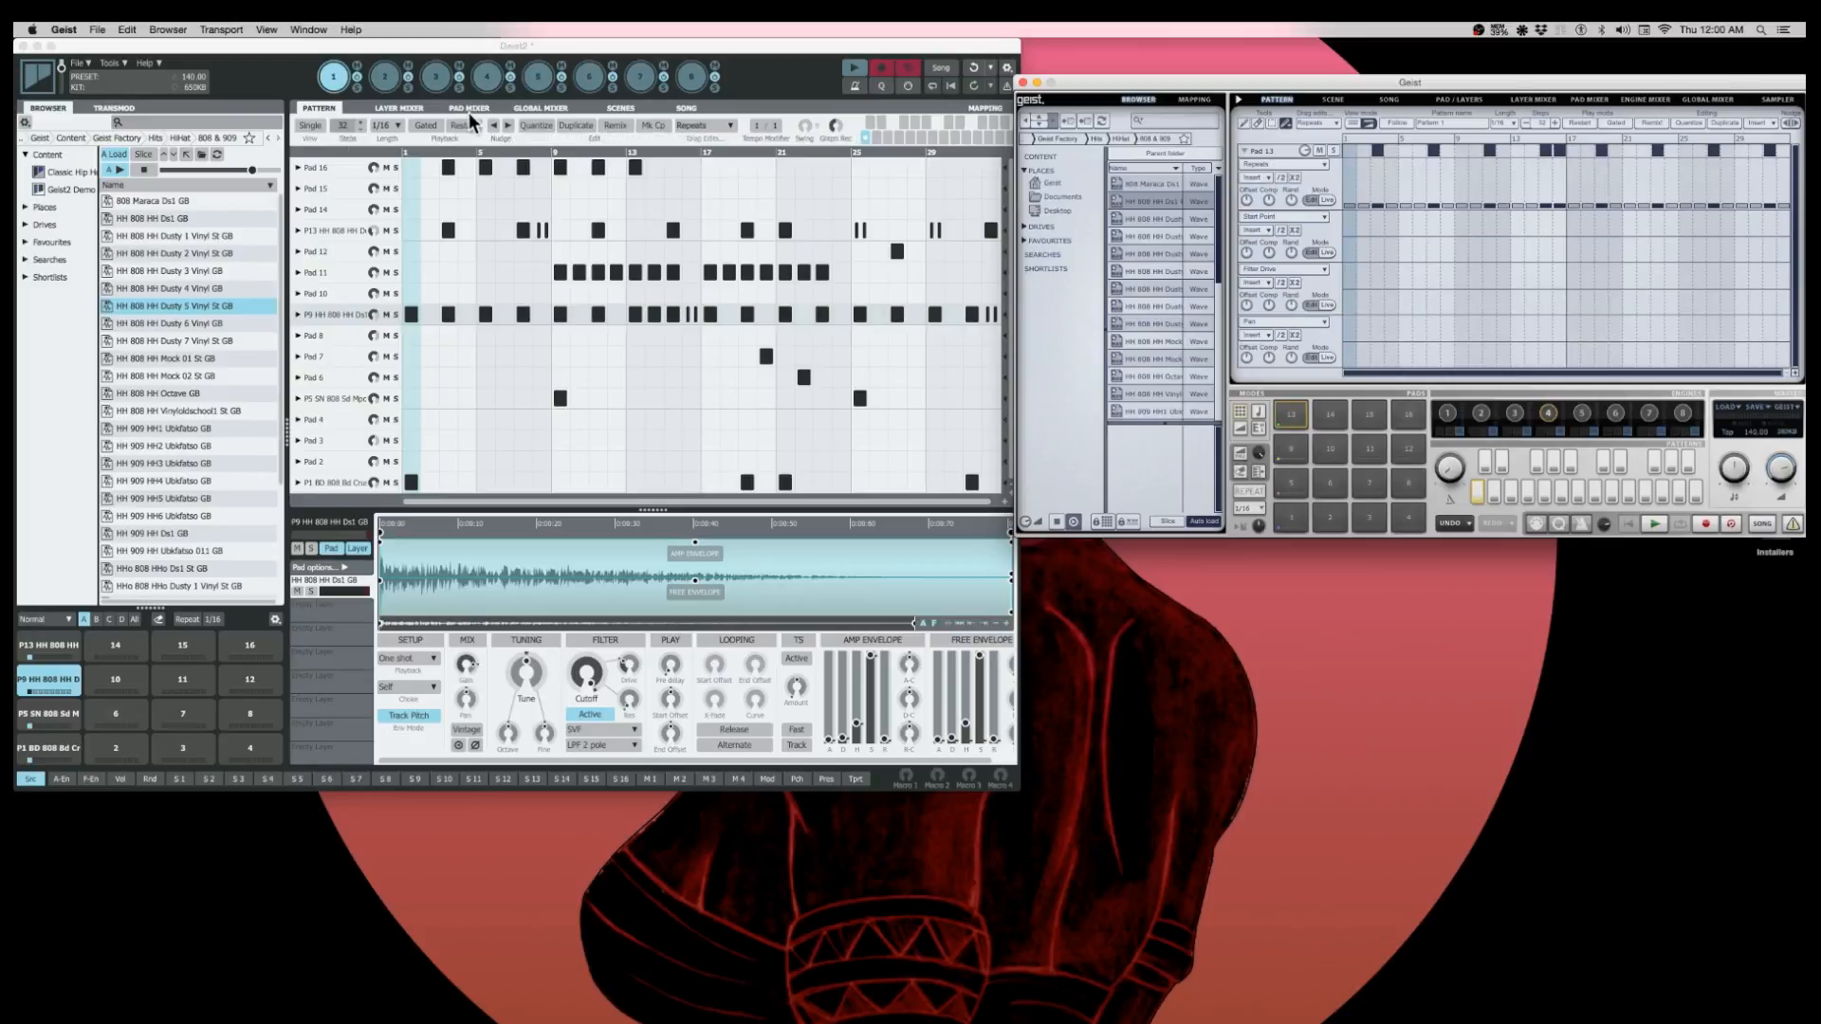
# - Select Pad 13 and Pad 12 in Geist2's pattern, and expand and collapse Pad 12's graph lane
pyautogui.click(337, 230)
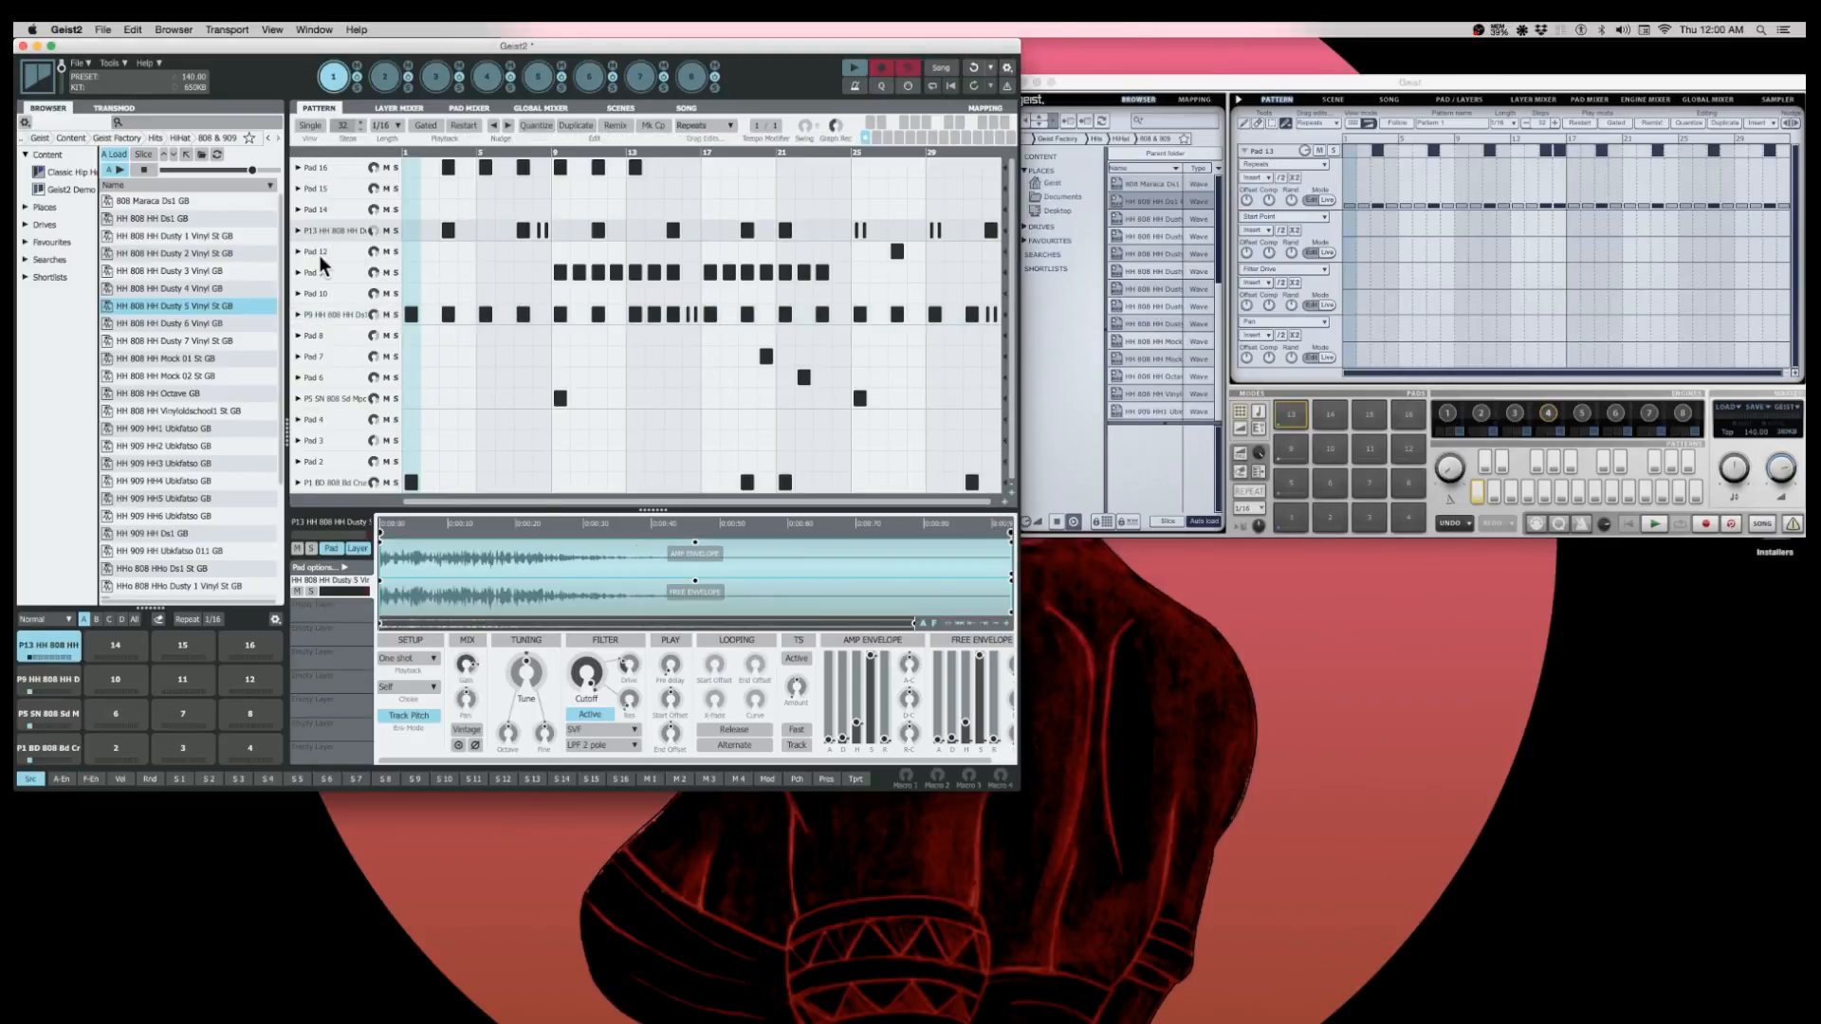
pyautogui.click(298, 252)
pyautogui.click(298, 251)
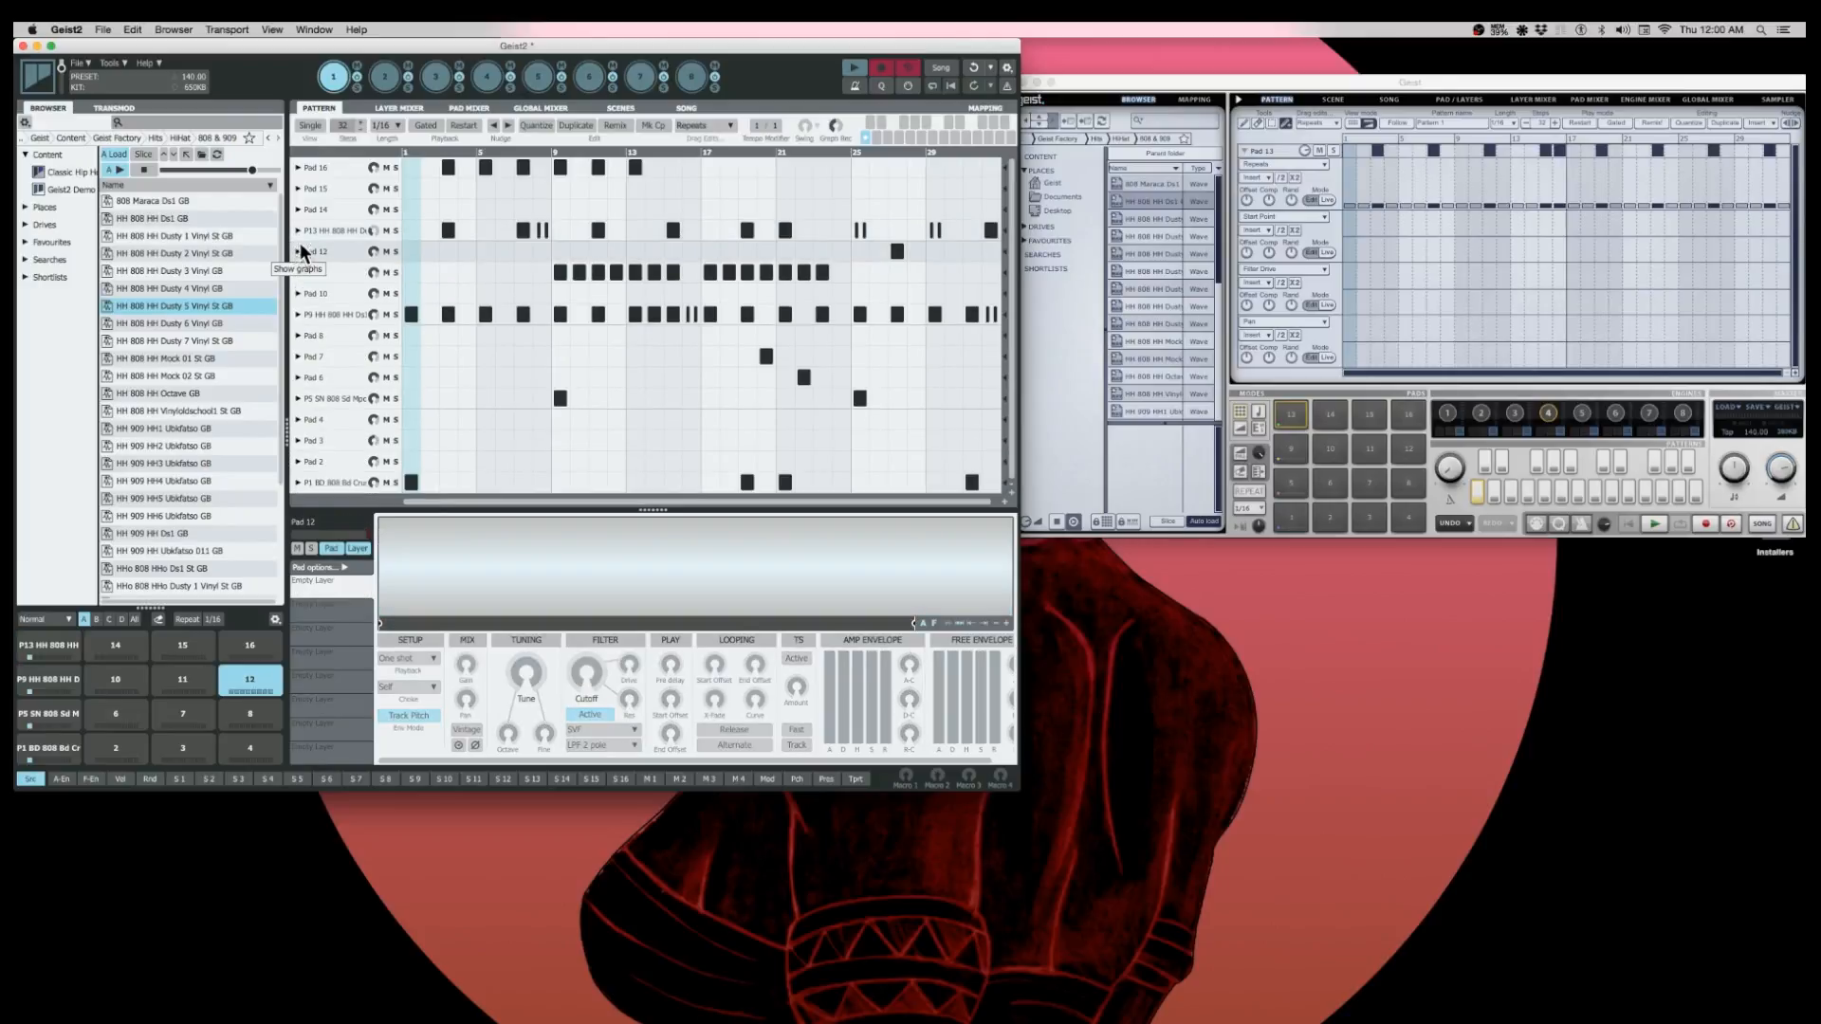
pyautogui.click(299, 251)
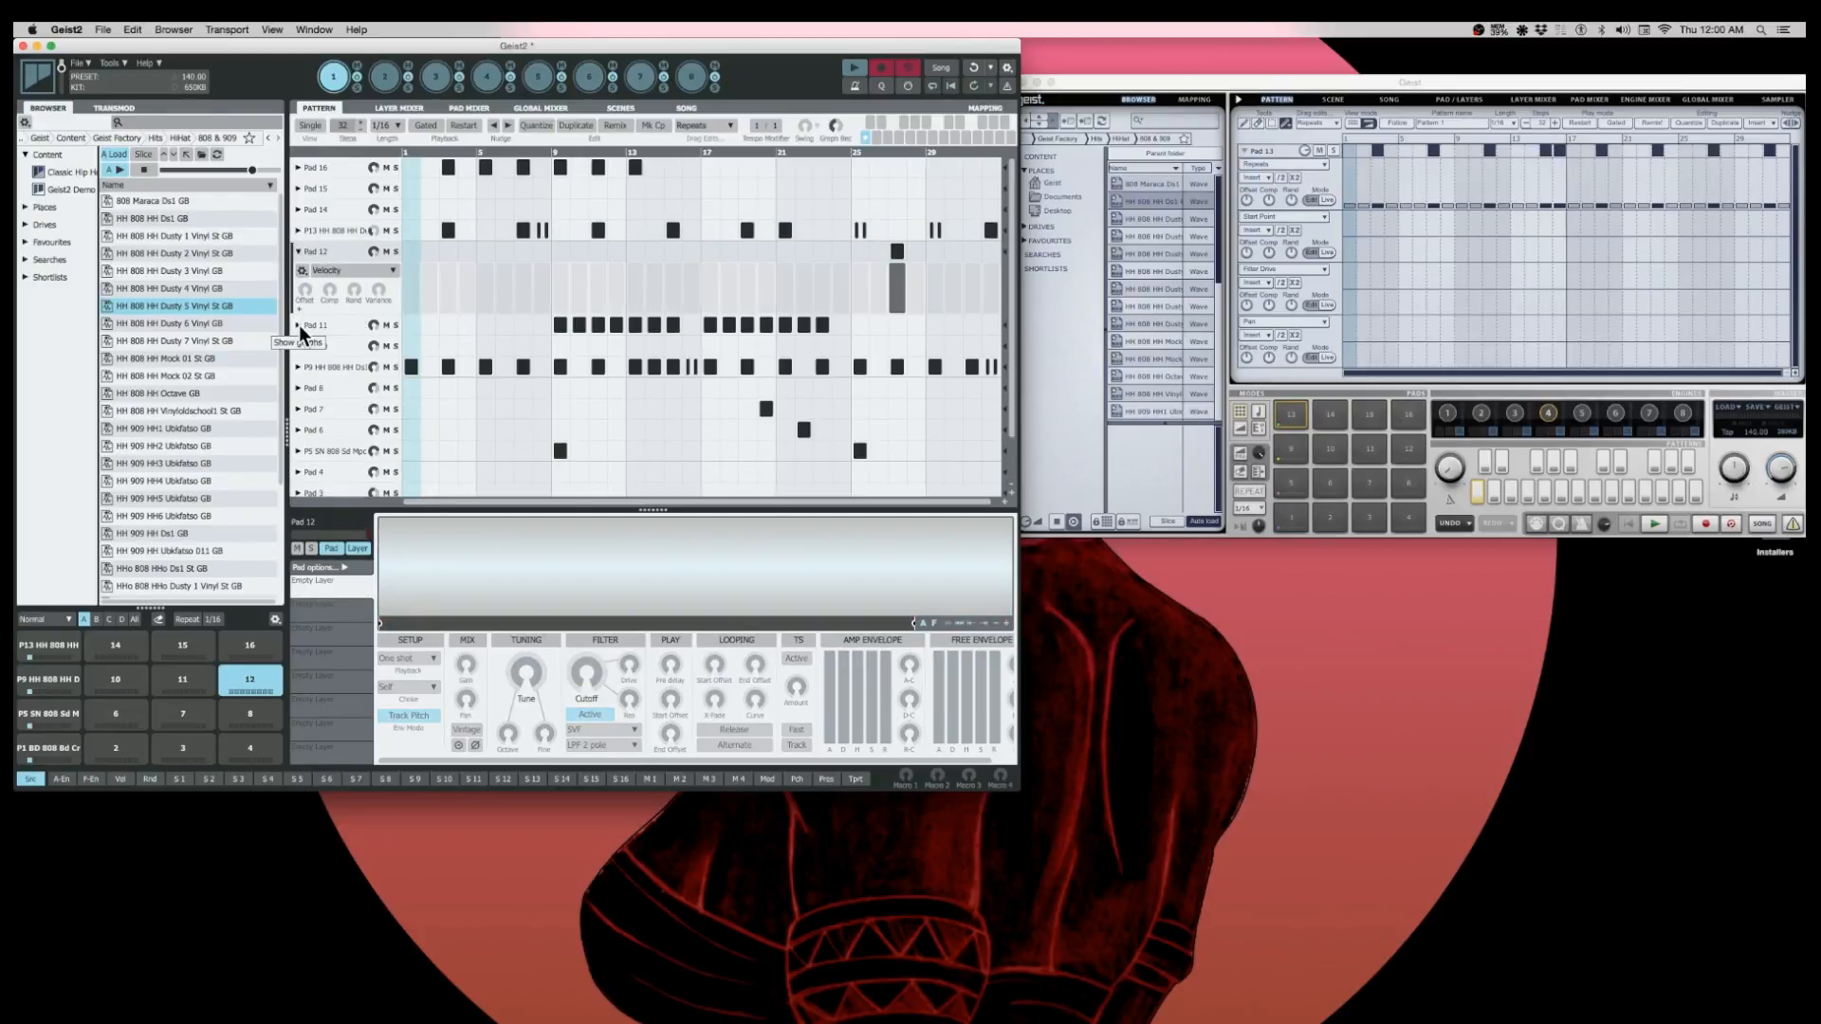
pyautogui.click(298, 252)
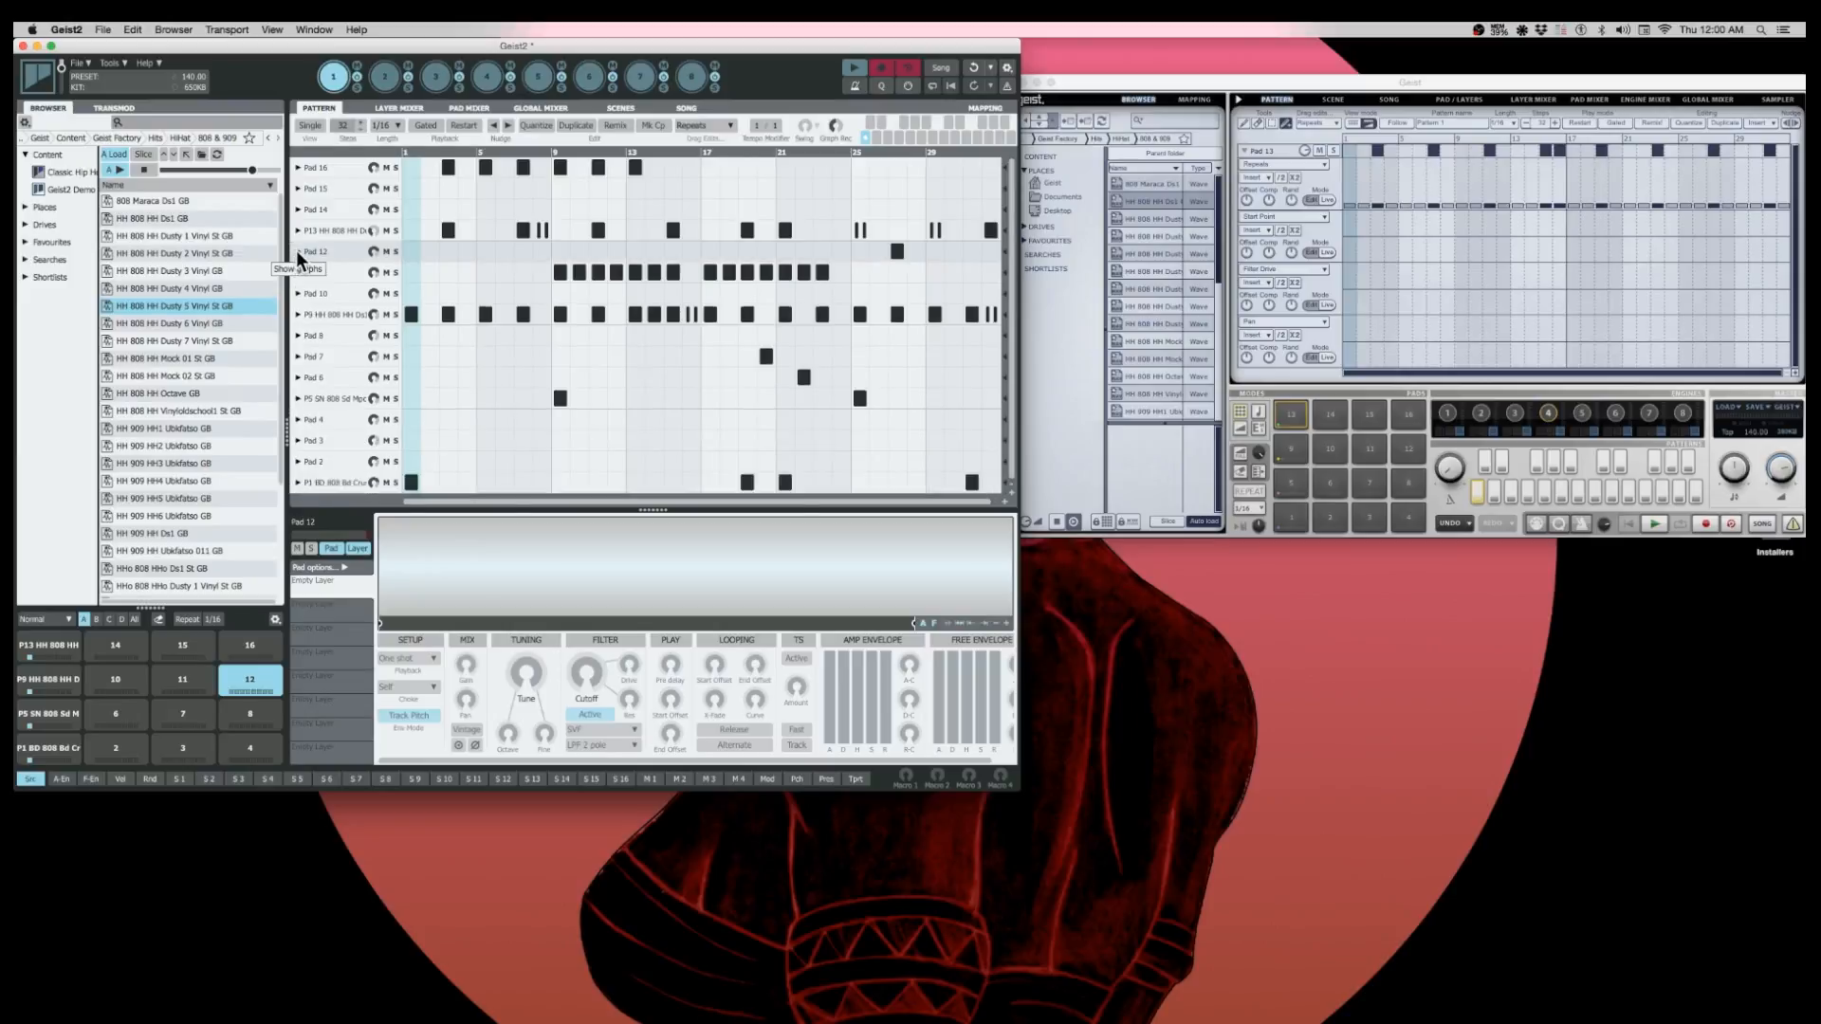
# - Expand Pad 12's graph lanes in Geist2's pattern, add Pan, Repeats and Shift lanes below Velocity, and collapse the track again
pyautogui.click(298, 252)
pyautogui.click(299, 309)
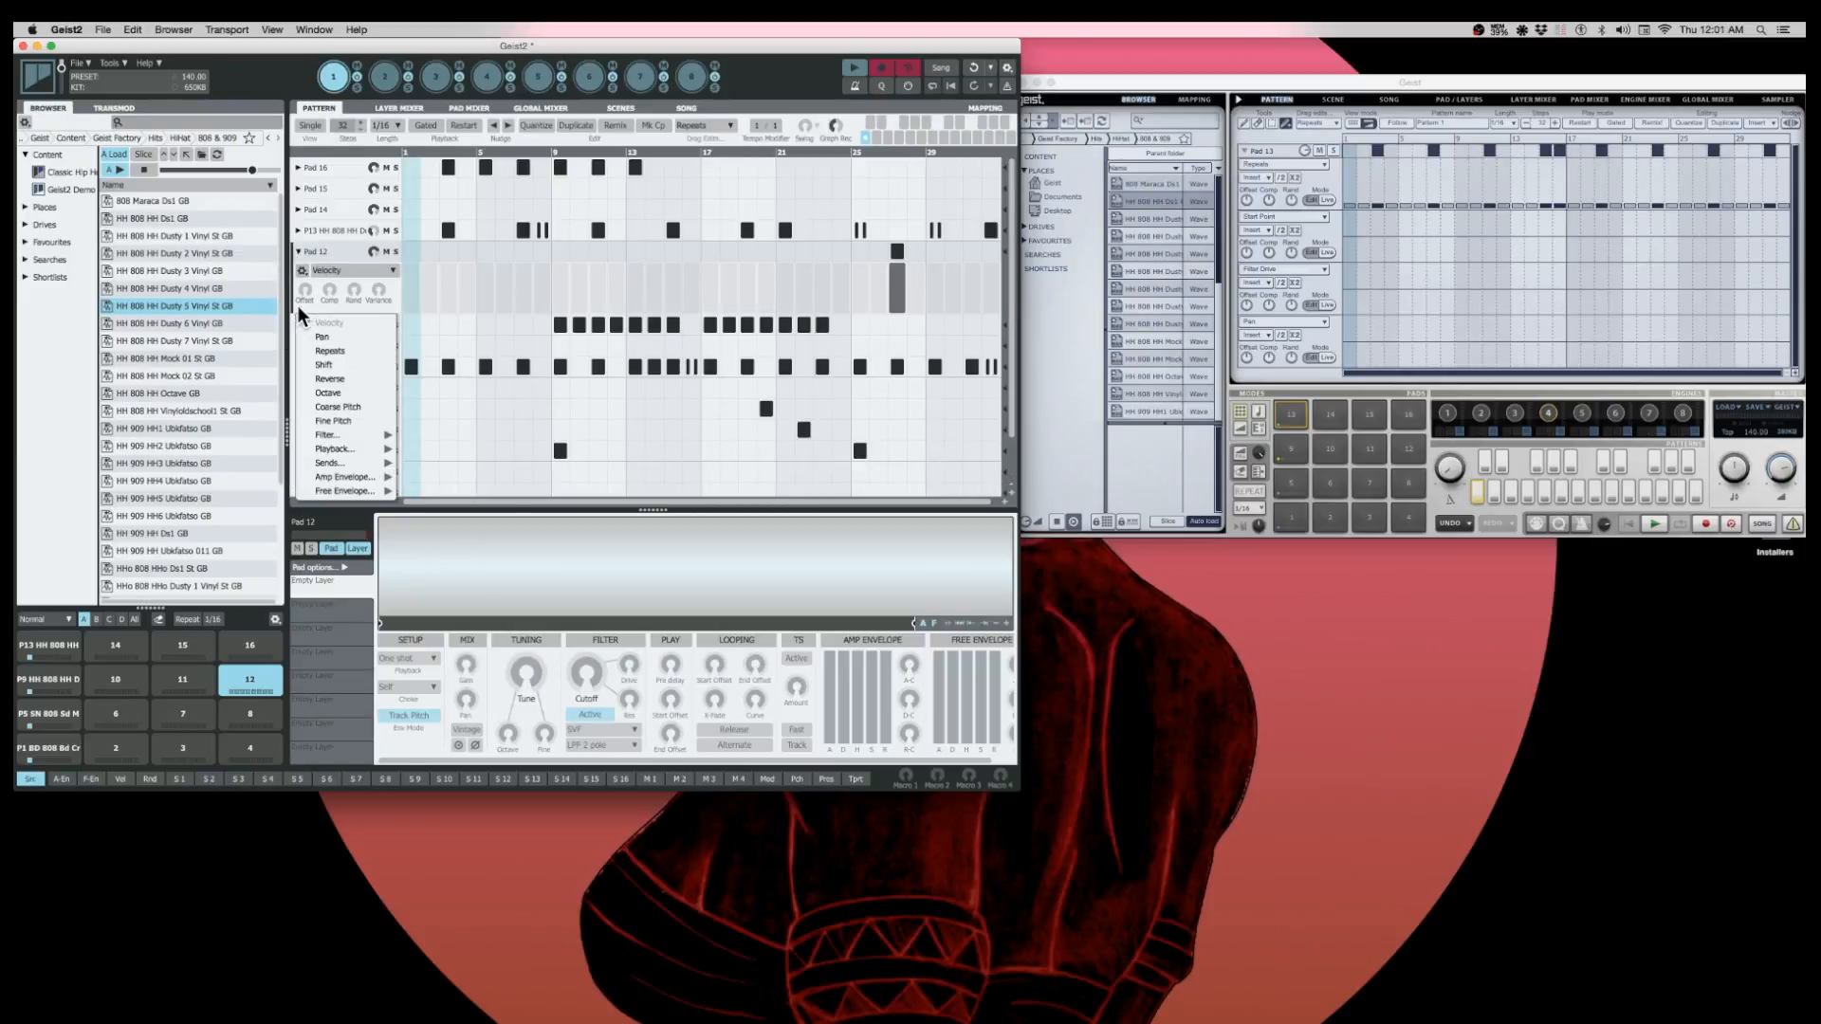
pyautogui.click(319, 338)
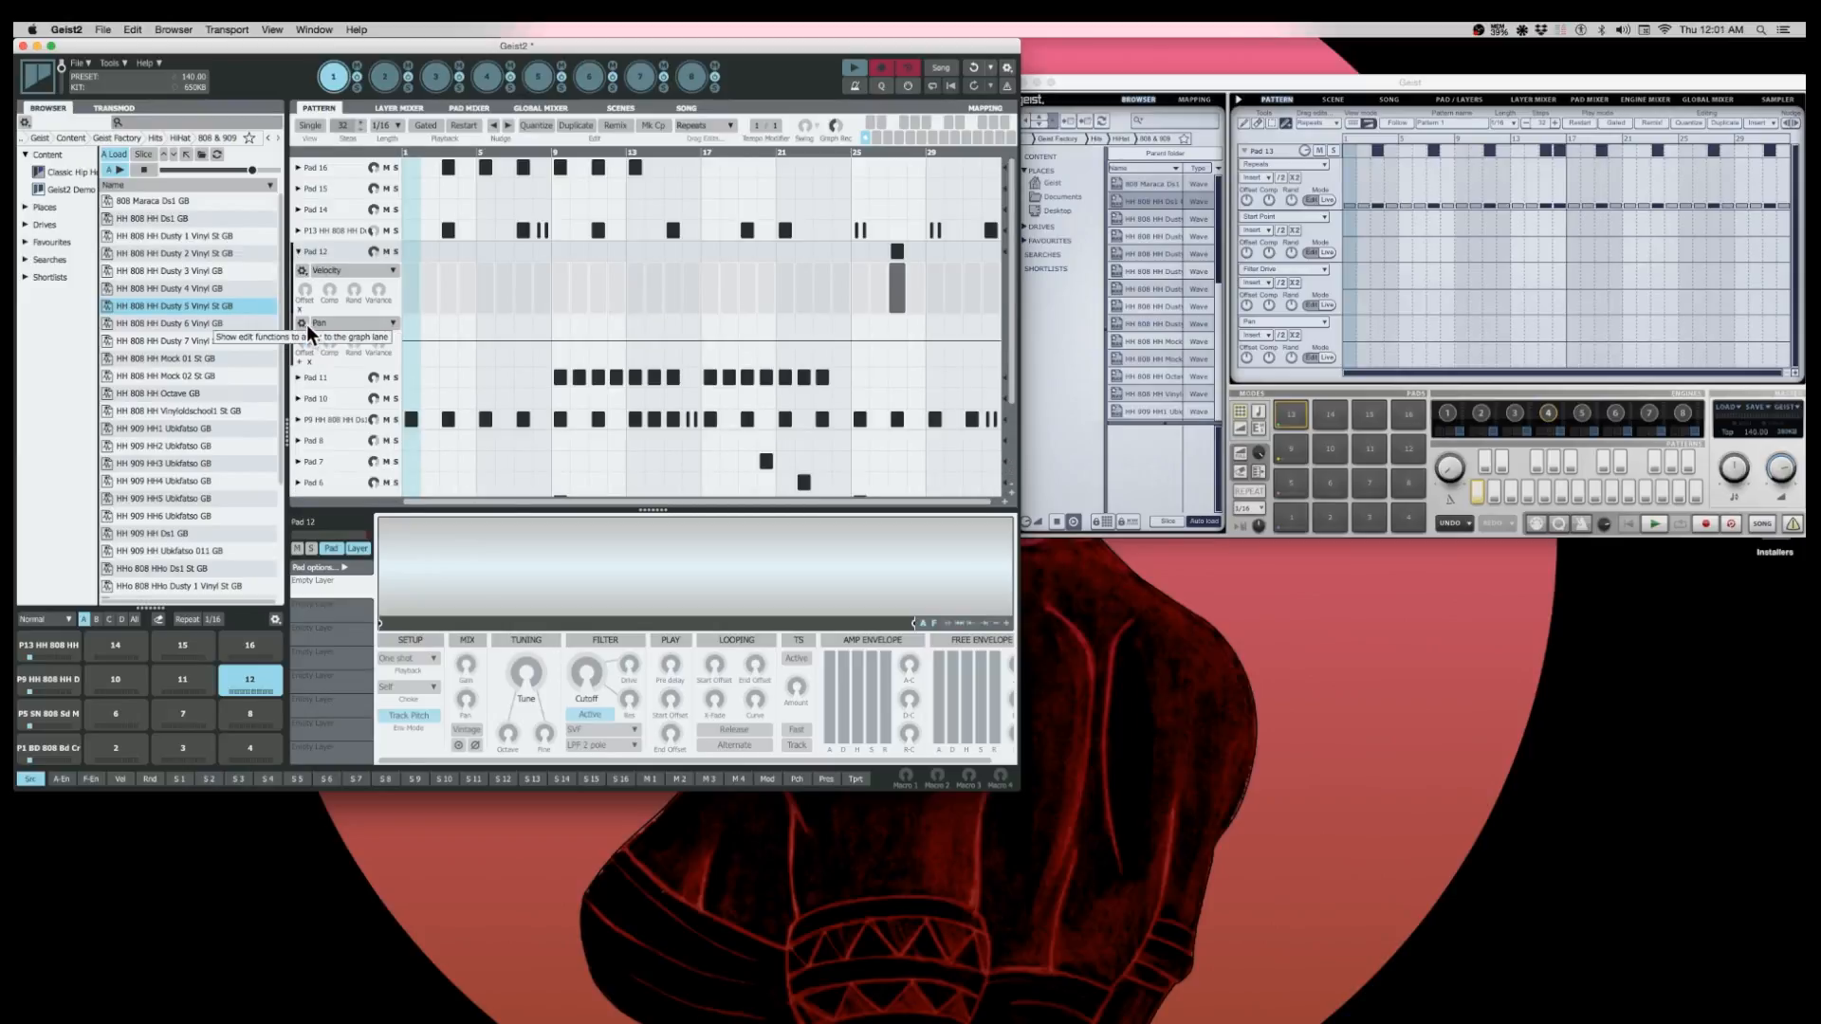
pyautogui.click(300, 362)
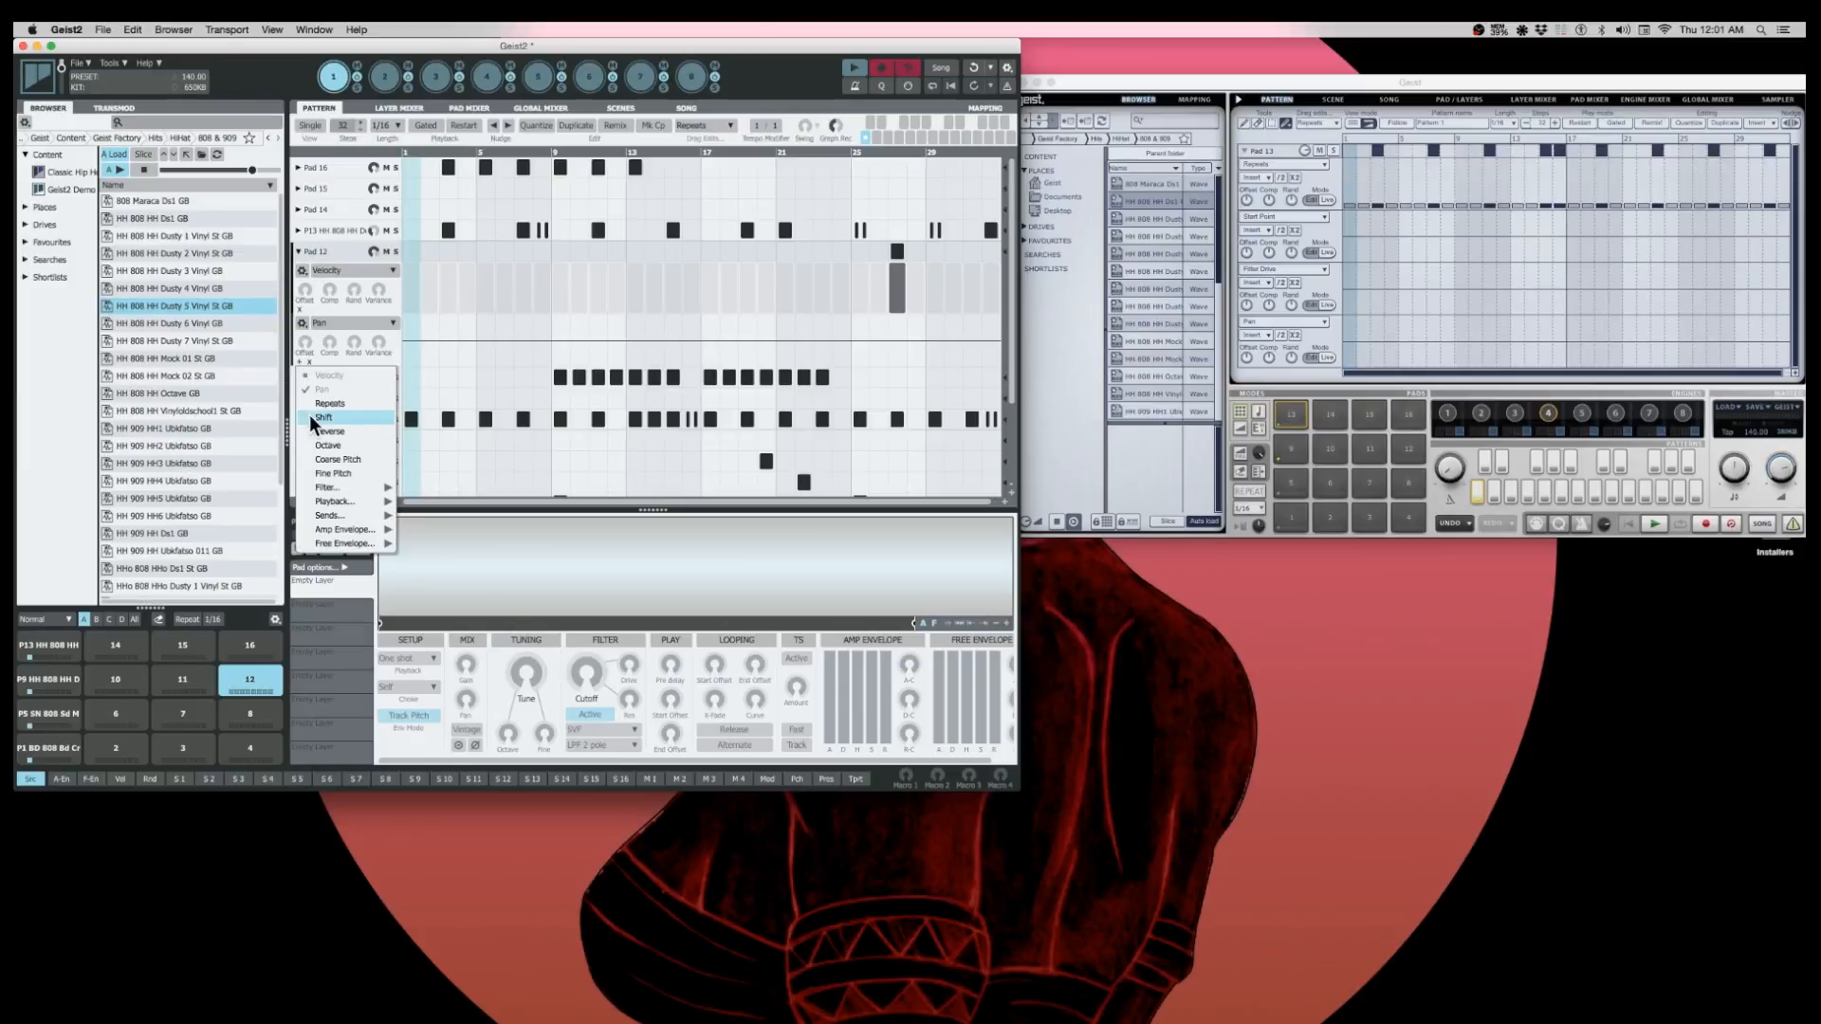
pyautogui.click(319, 406)
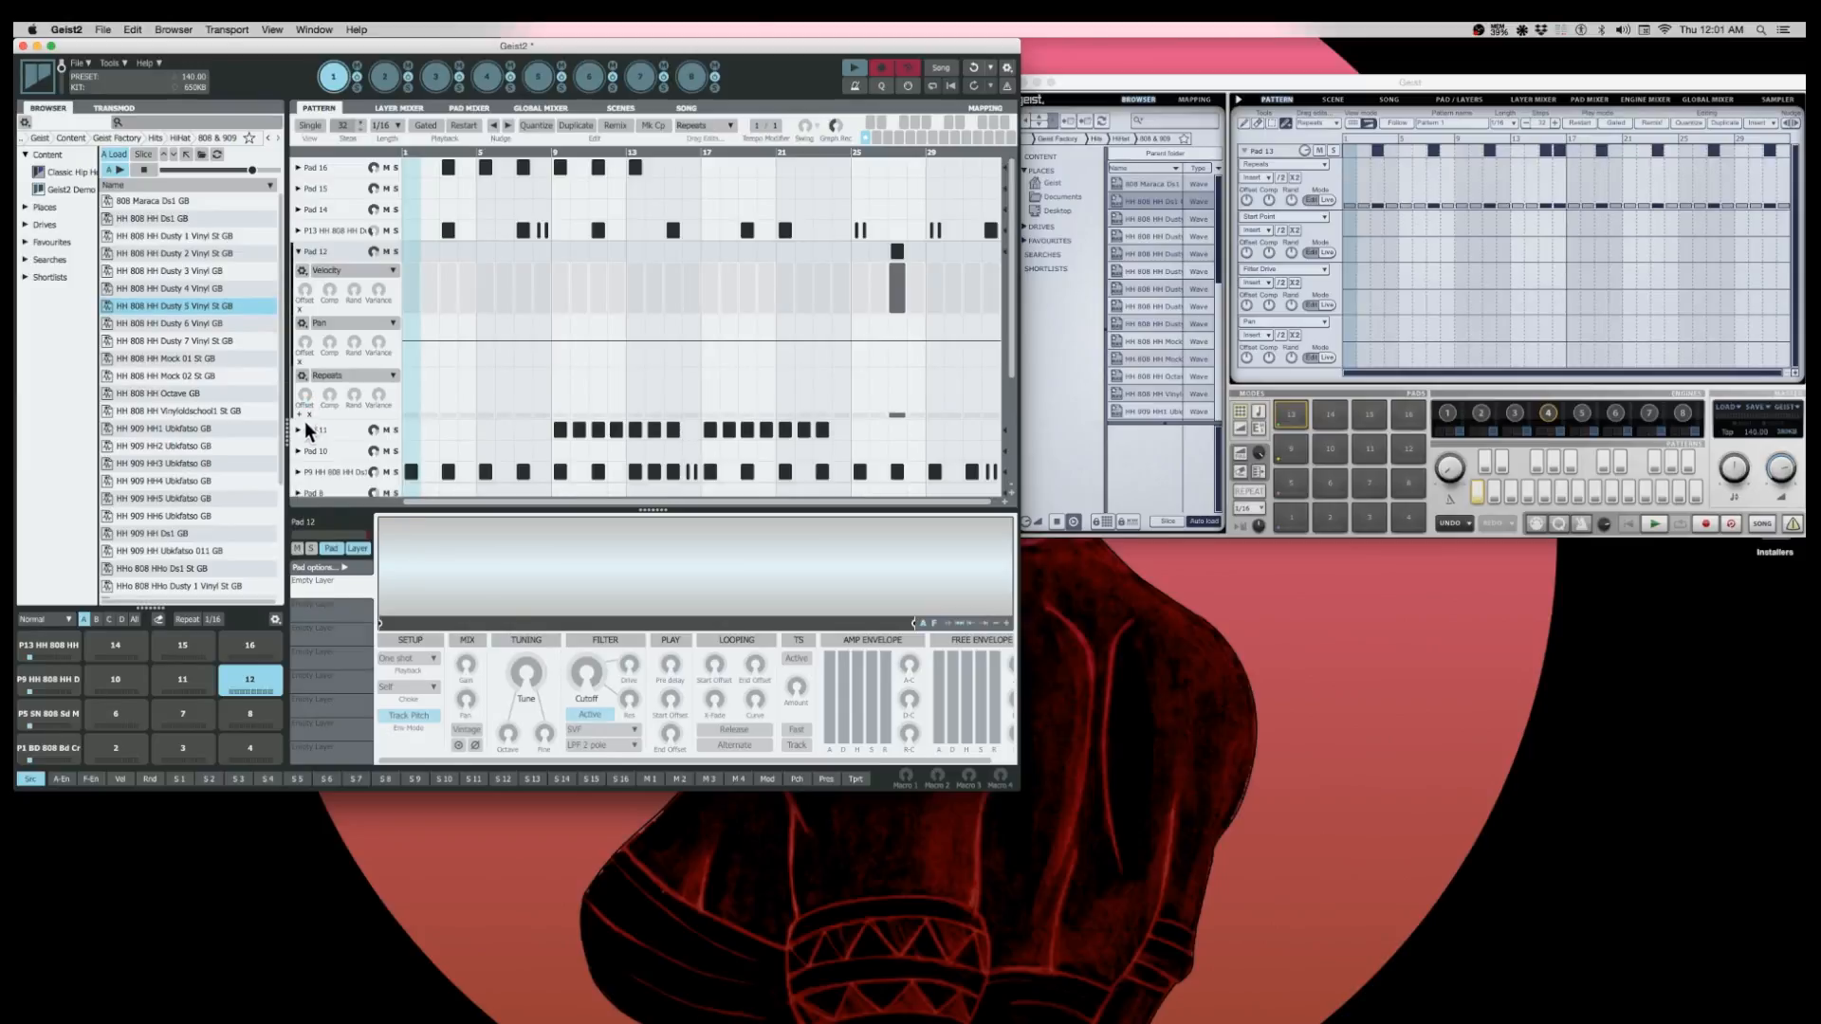
pyautogui.click(300, 414)
pyautogui.click(323, 469)
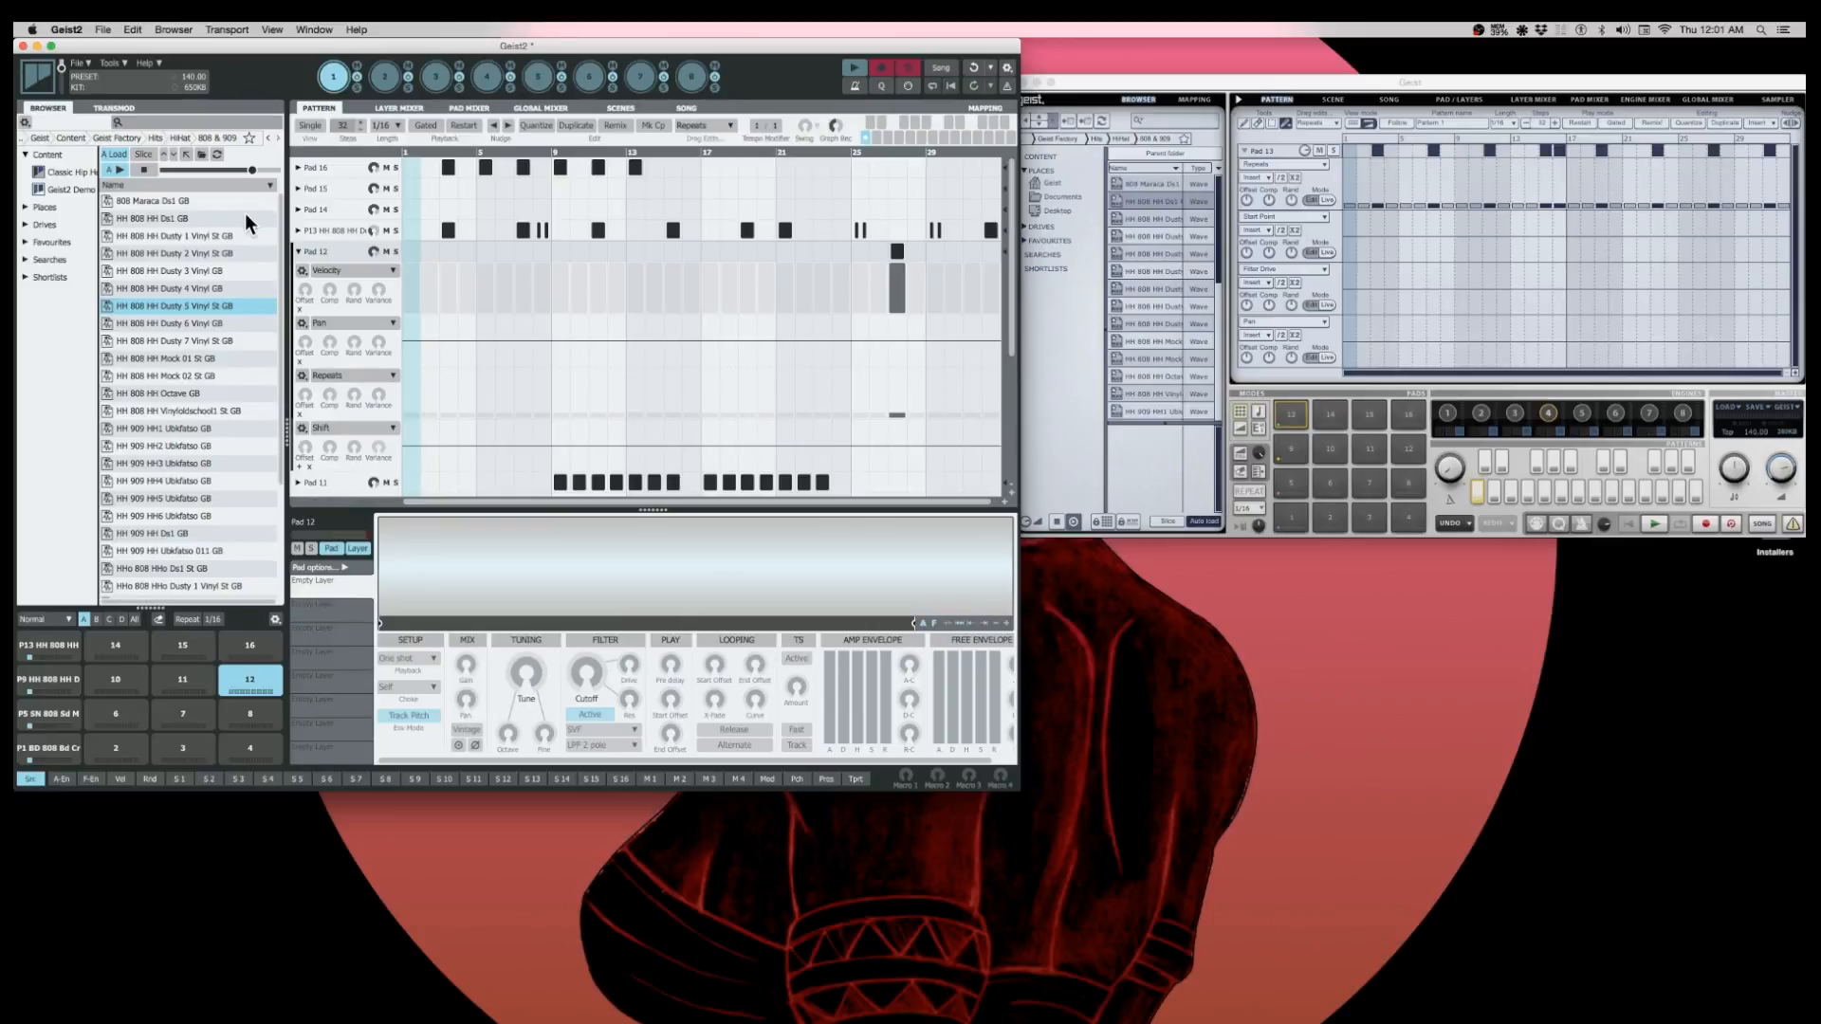
pyautogui.click(299, 251)
# - Show the single global graph in Geist2's pattern and draw new velocities for Pad 9's steps across the first half
pyautogui.click(311, 121)
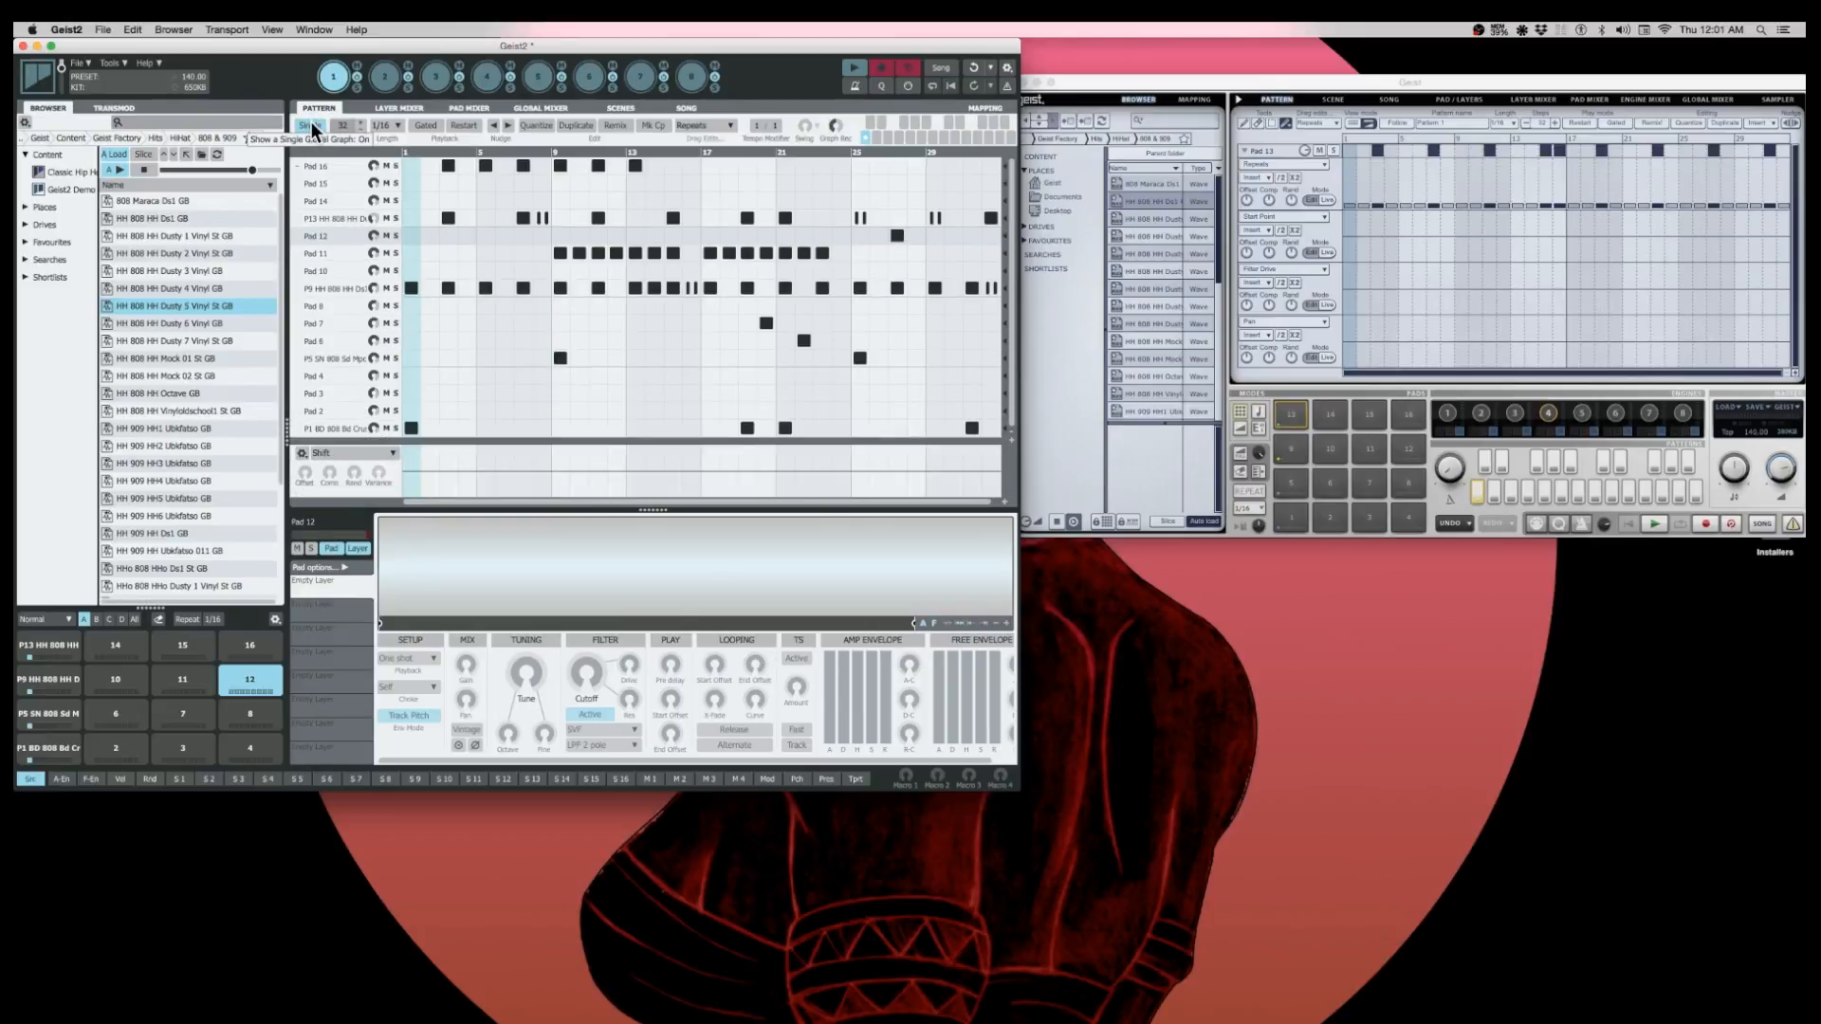
pyautogui.click(343, 280)
pyautogui.moveTo(411, 457)
pyautogui.mouseDown()
pyautogui.moveTo(416, 476)
pyautogui.moveTo(618, 454)
pyautogui.moveTo(718, 469)
pyautogui.mouseUp()
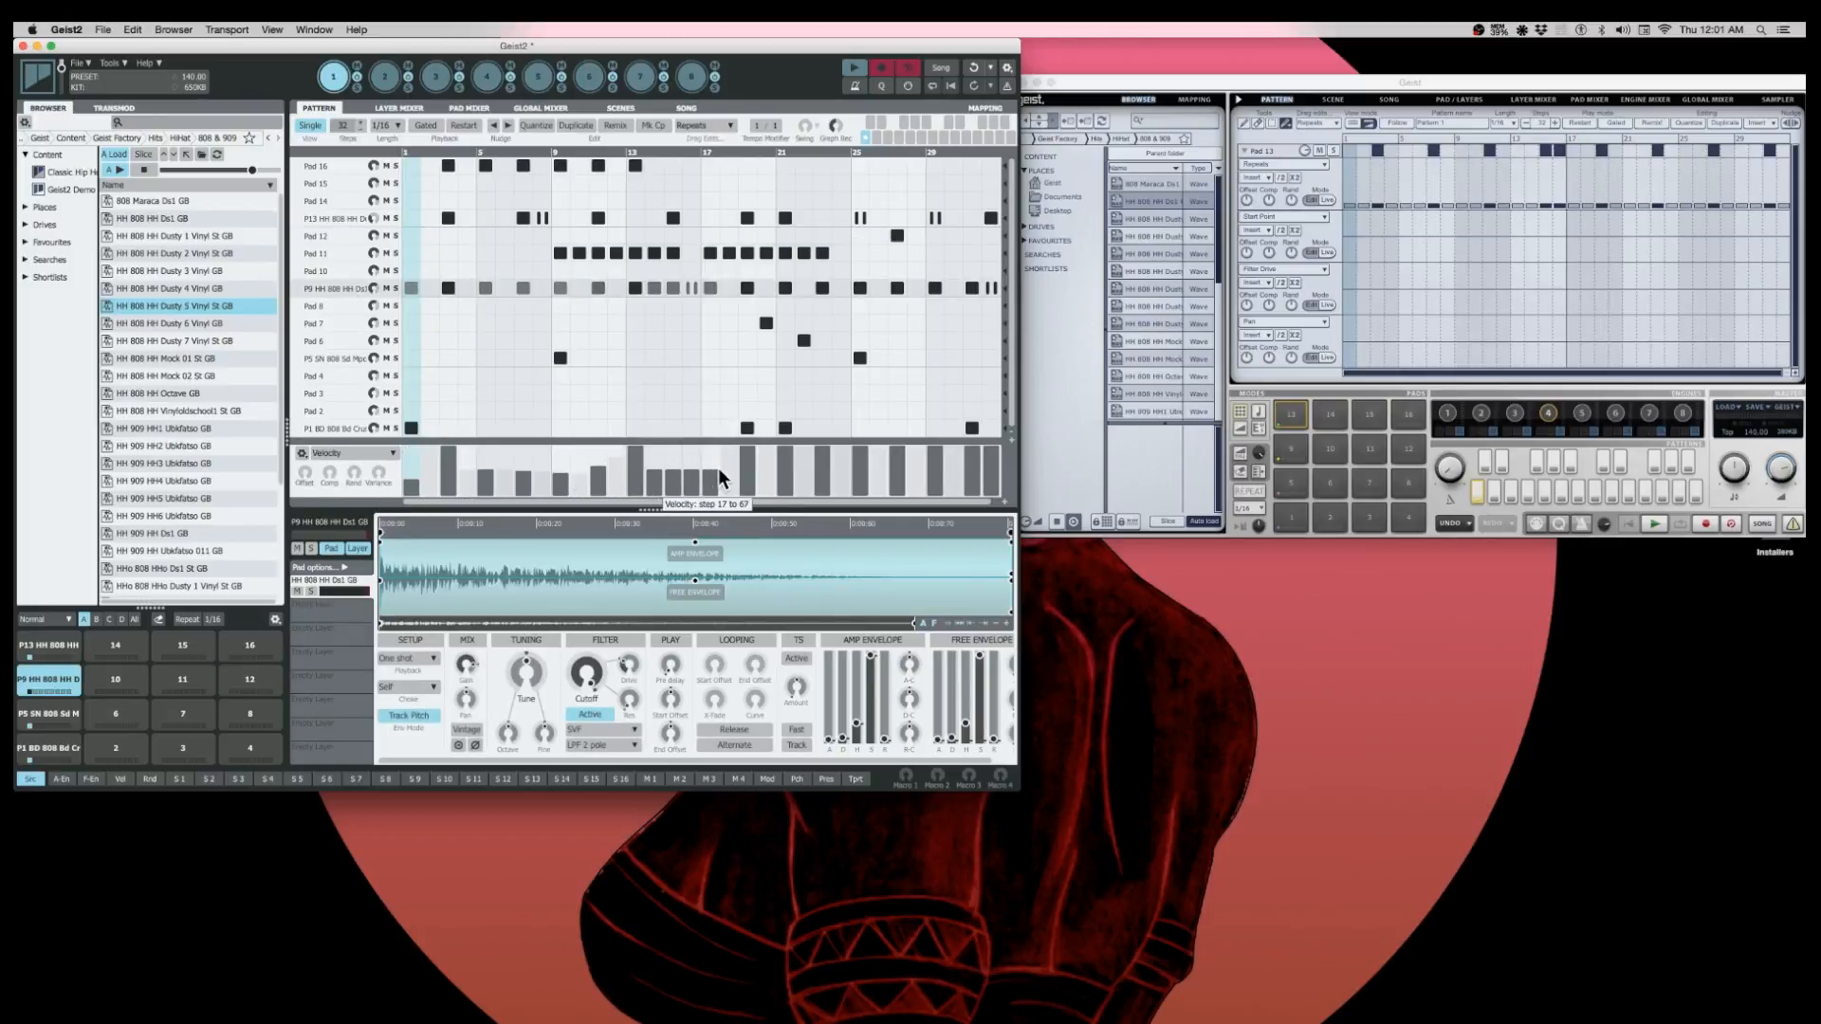
# - Set the global graph to Repeats for Pad 9 and return Geist2's pattern to individual track graphs
pyautogui.click(333, 458)
pyautogui.click(346, 477)
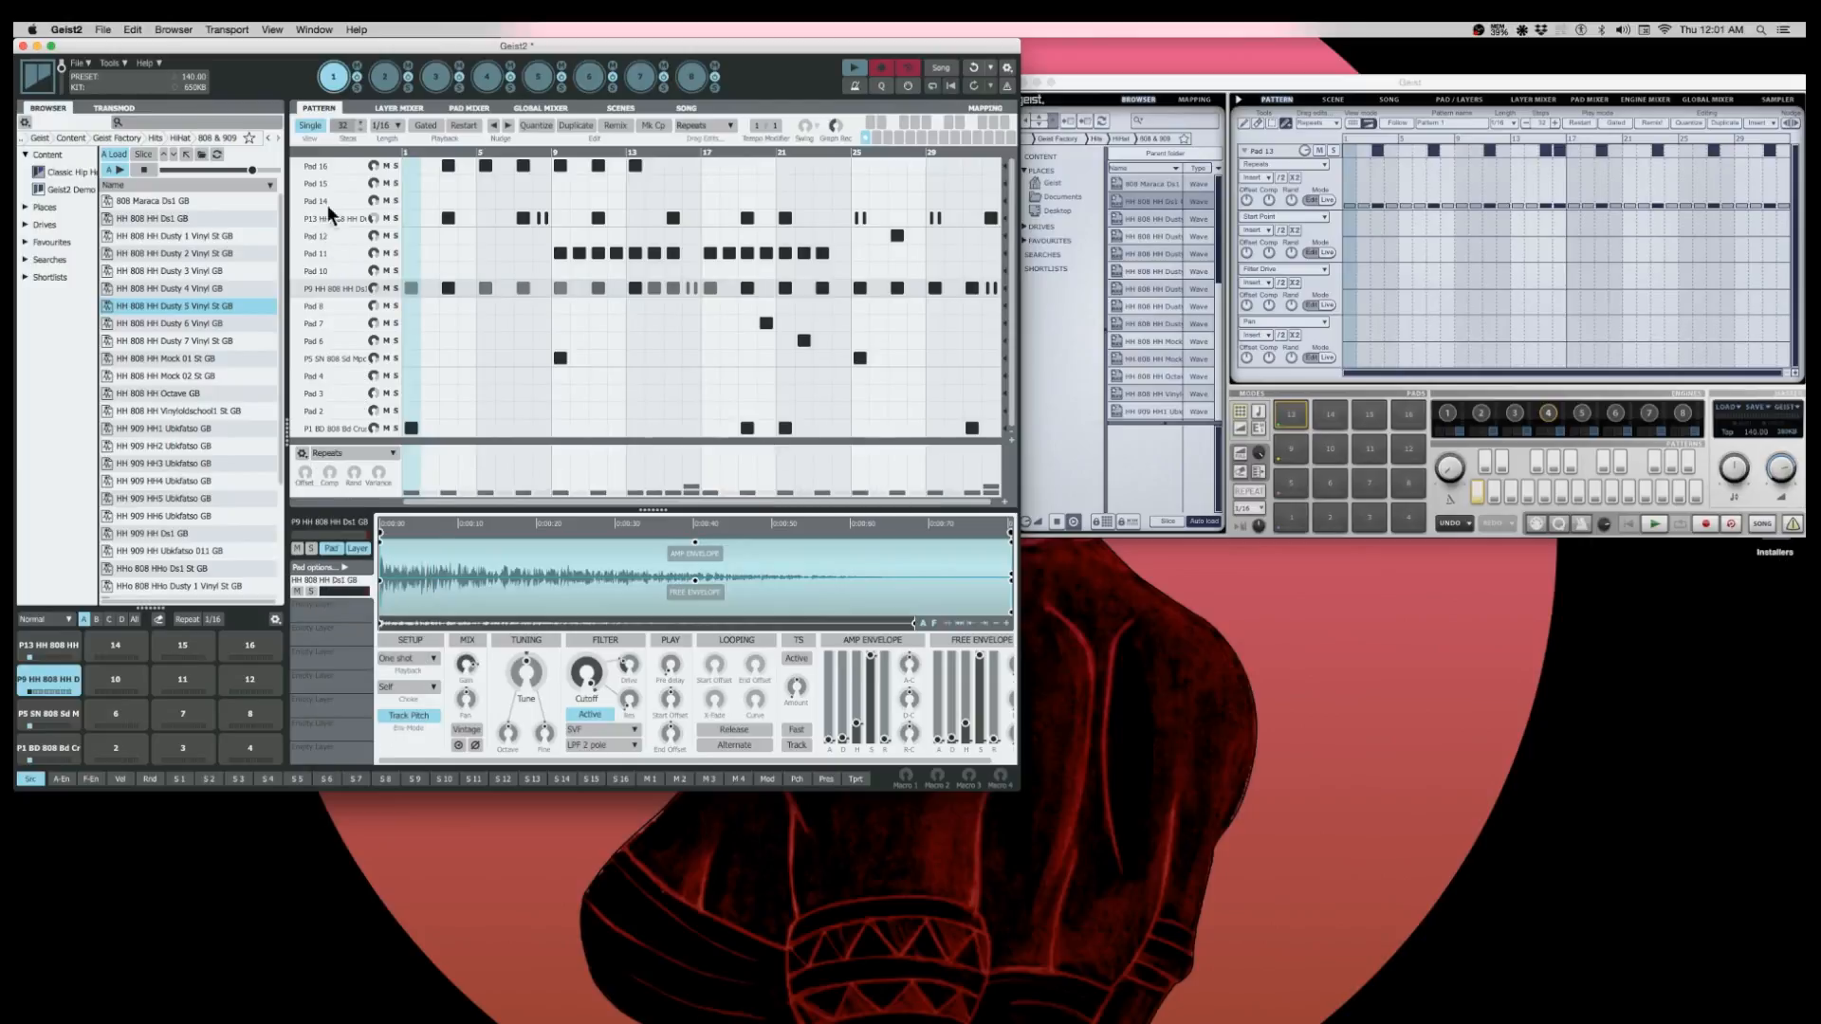
pyautogui.click(308, 129)
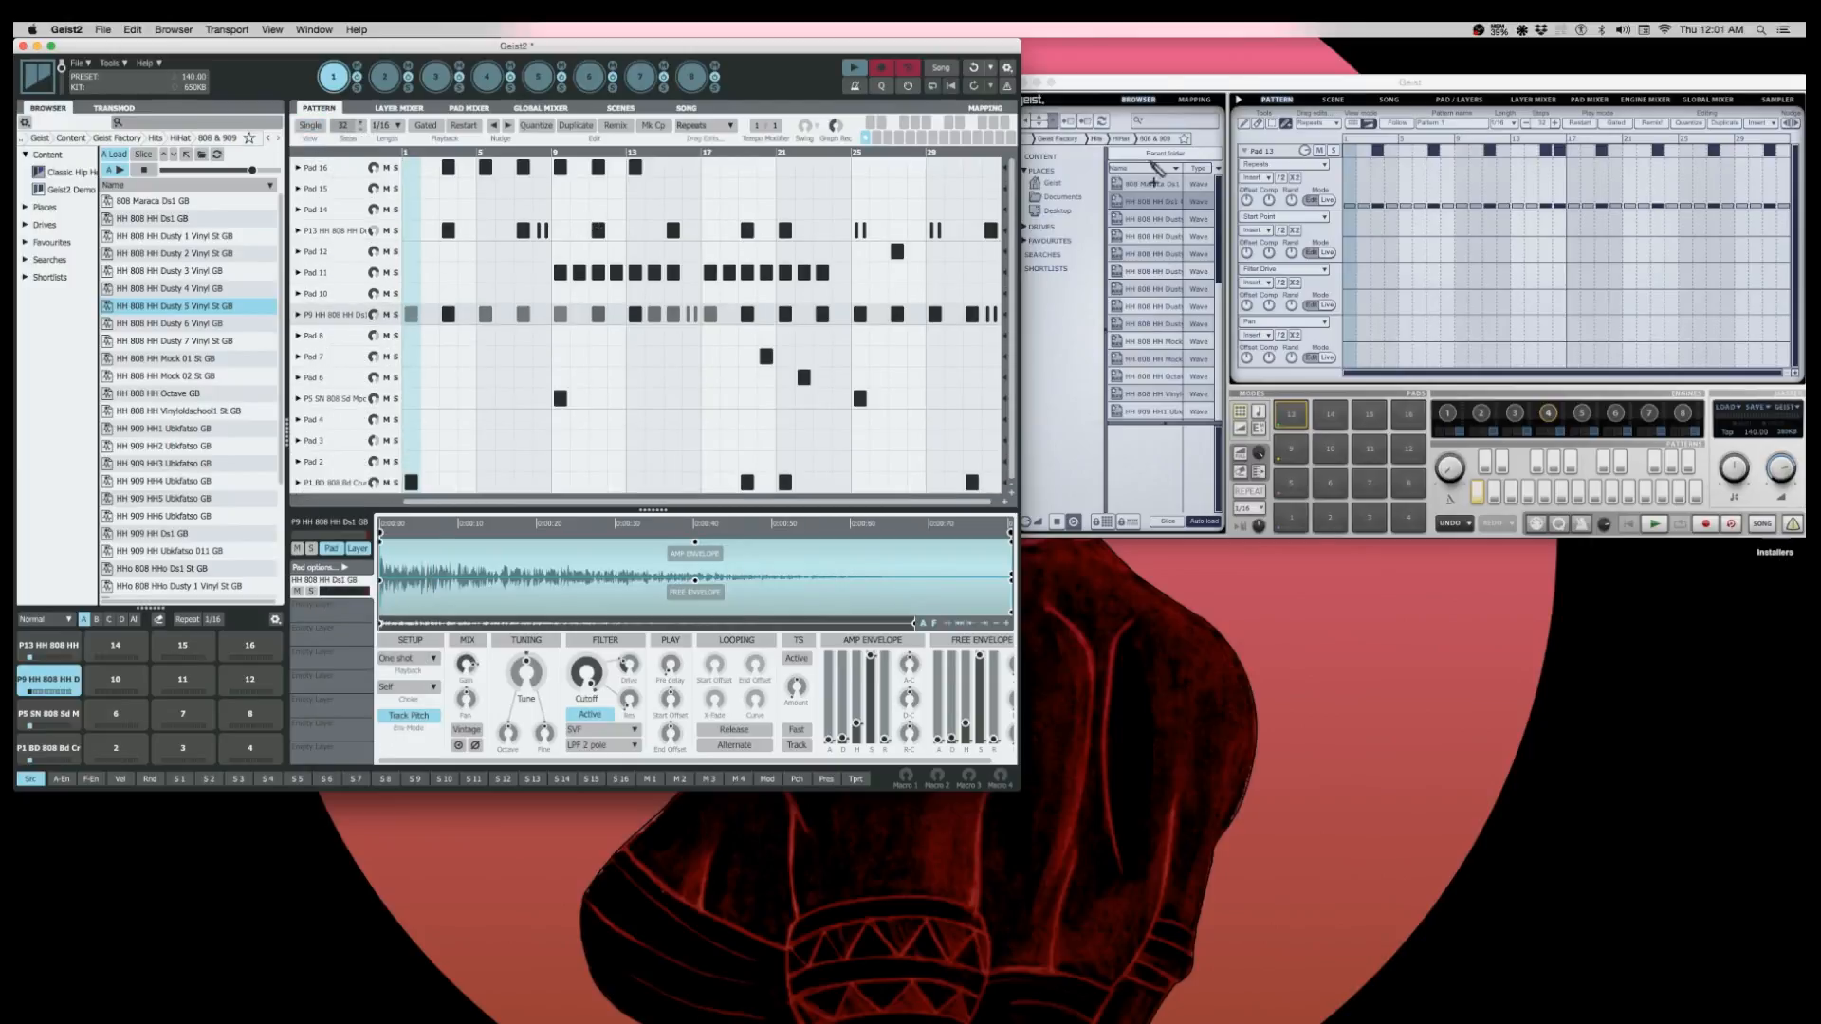
# - Shift Geist's window slightly, and nudge Geist2's pattern right by four steps and back left by two
pyautogui.click(1155, 89)
pyautogui.moveTo(1156, 85); pyautogui.dragTo(1146, 77)
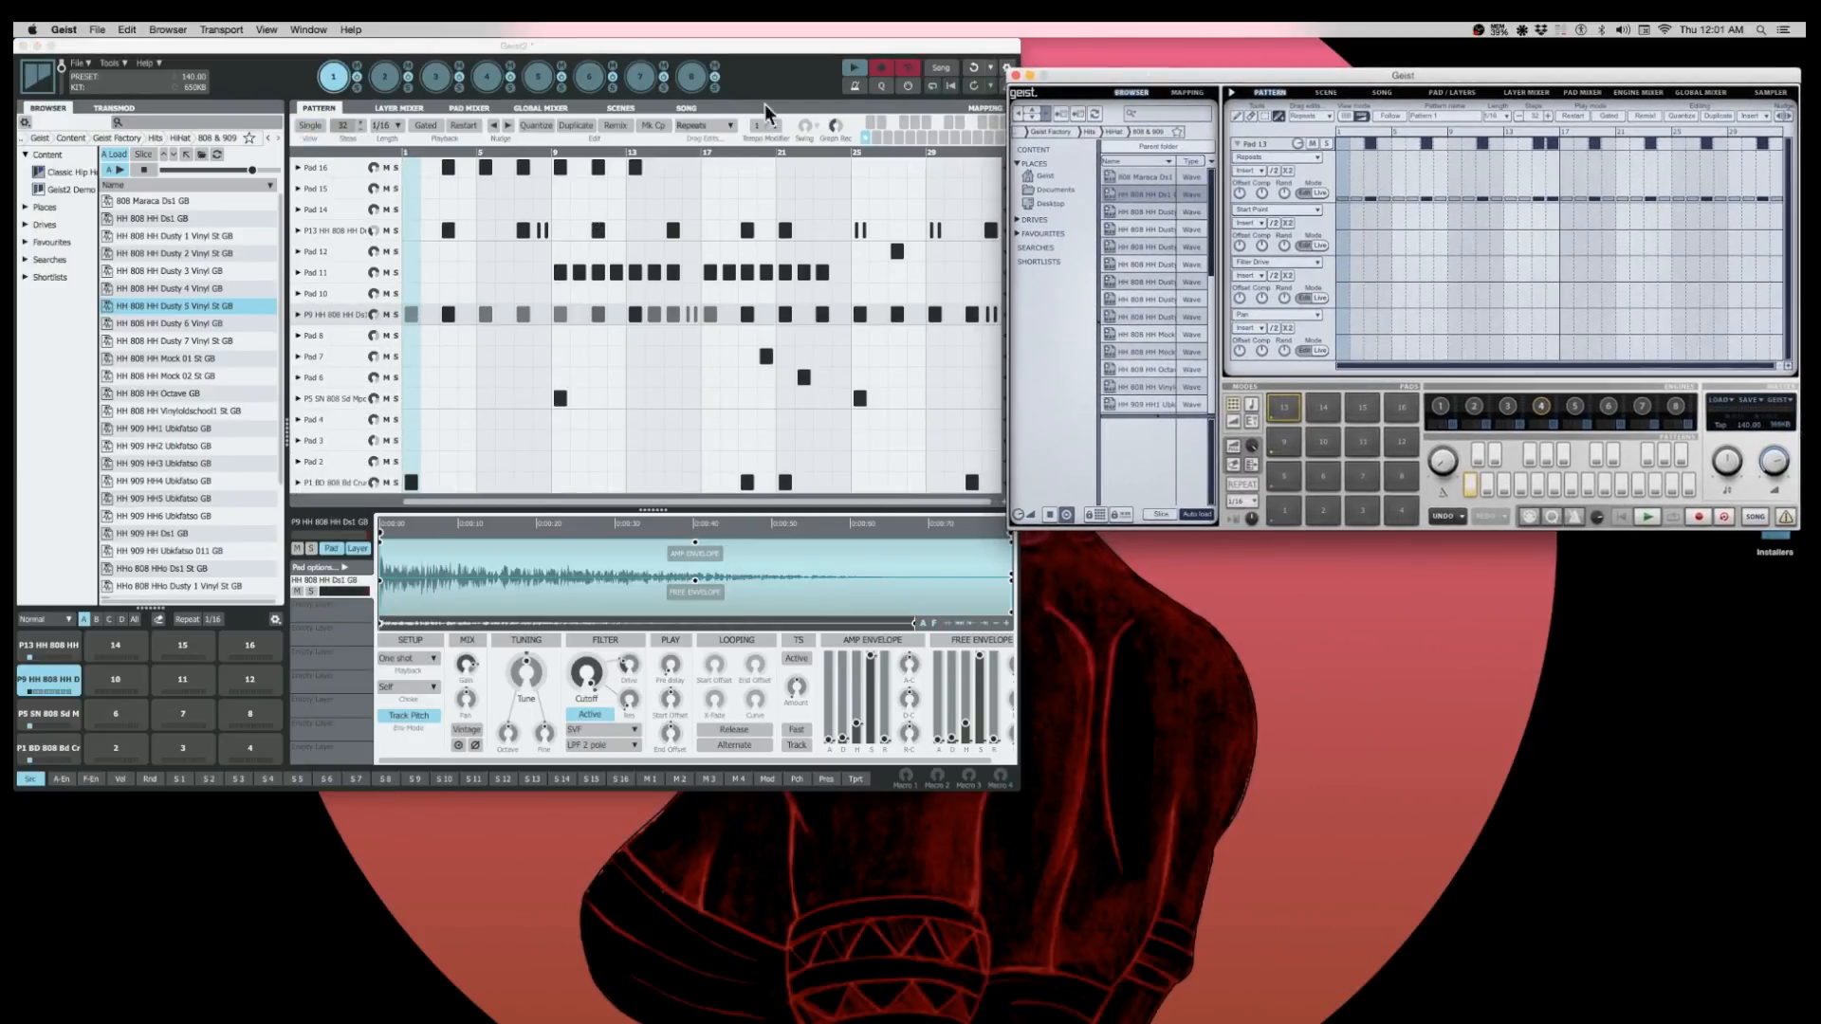
pyautogui.click(517, 143)
pyautogui.click(509, 127)
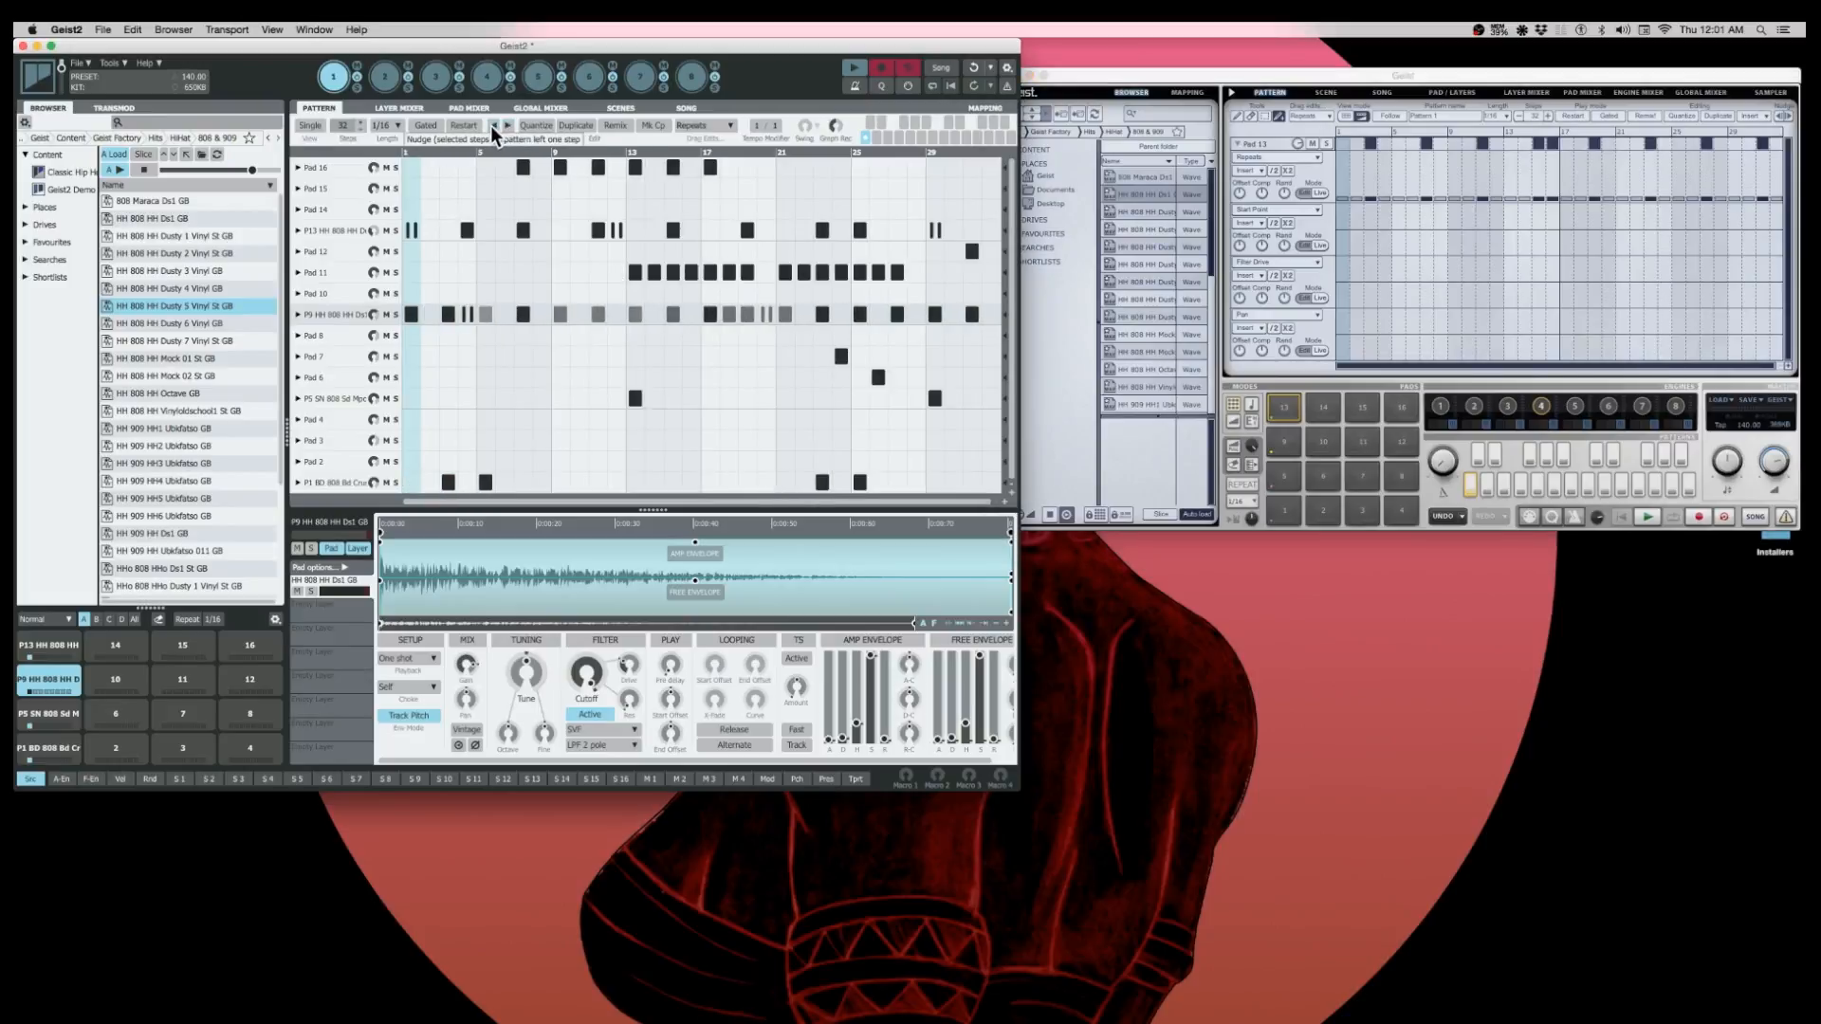
# - Switch Geist's pattern to the multi-track view and nudge its notes one step left
pyautogui.click(1792, 123)
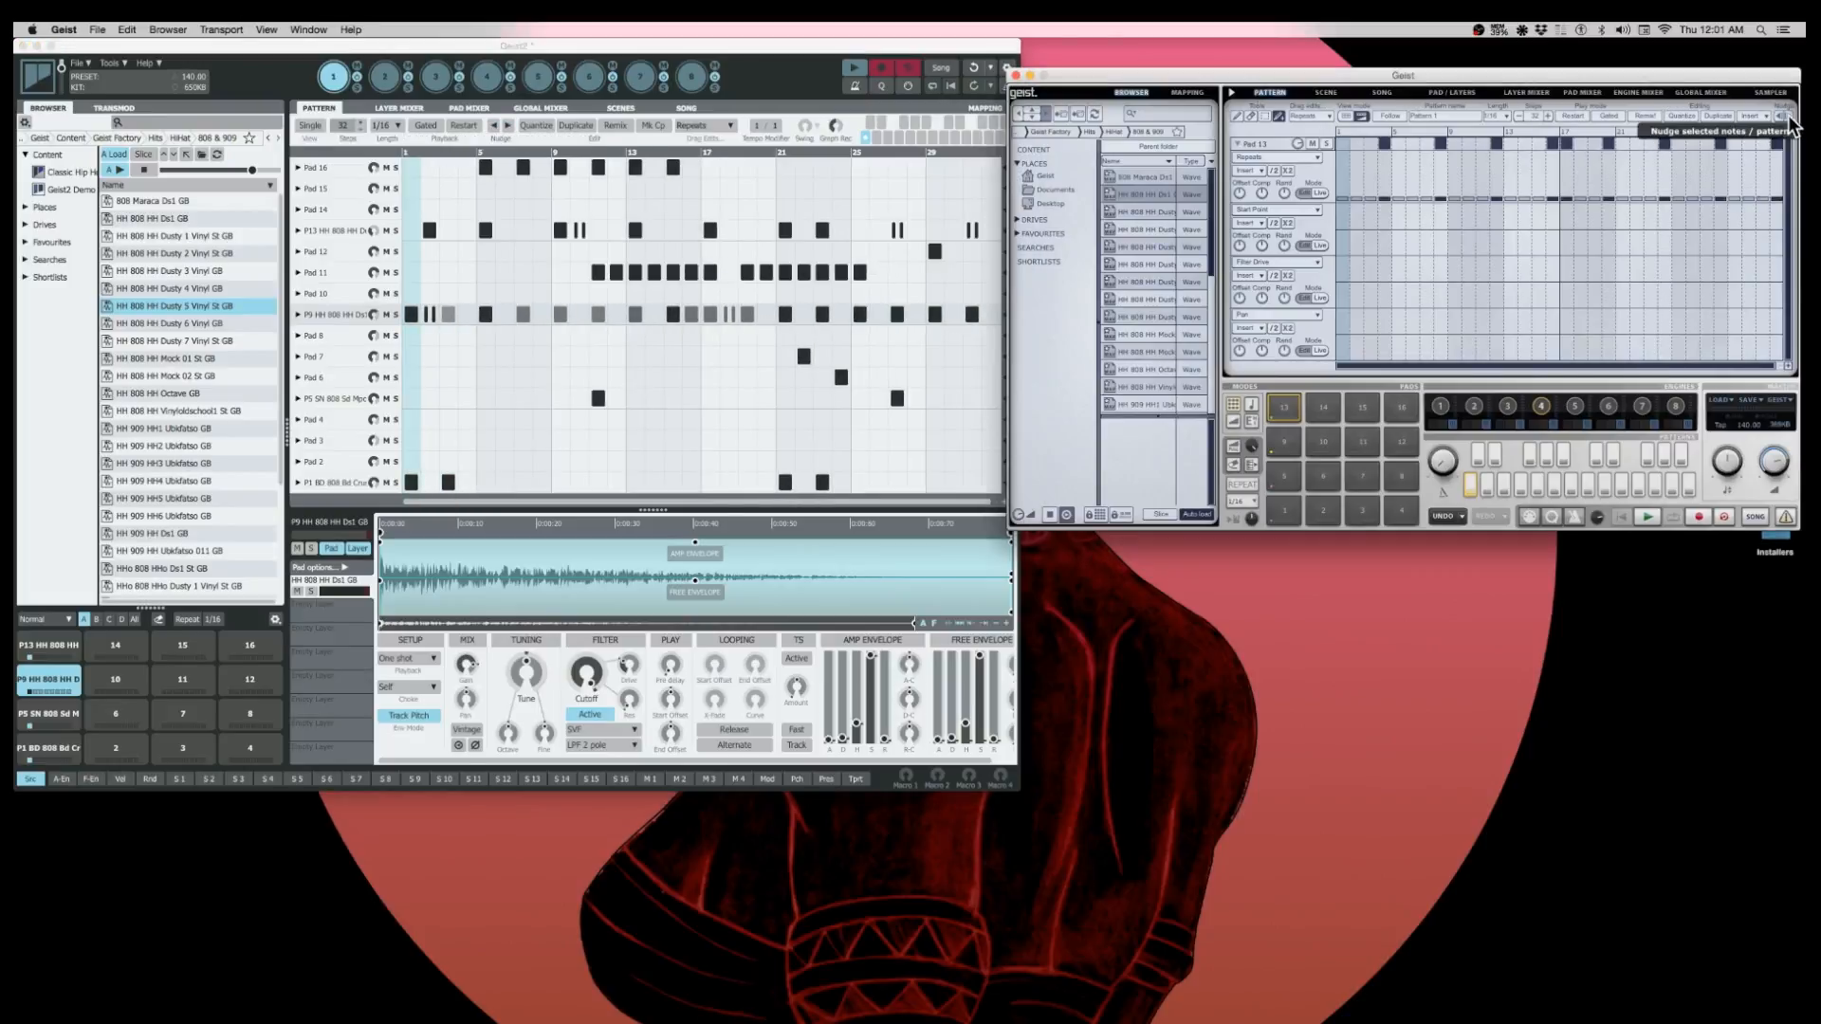
pyautogui.click(1345, 116)
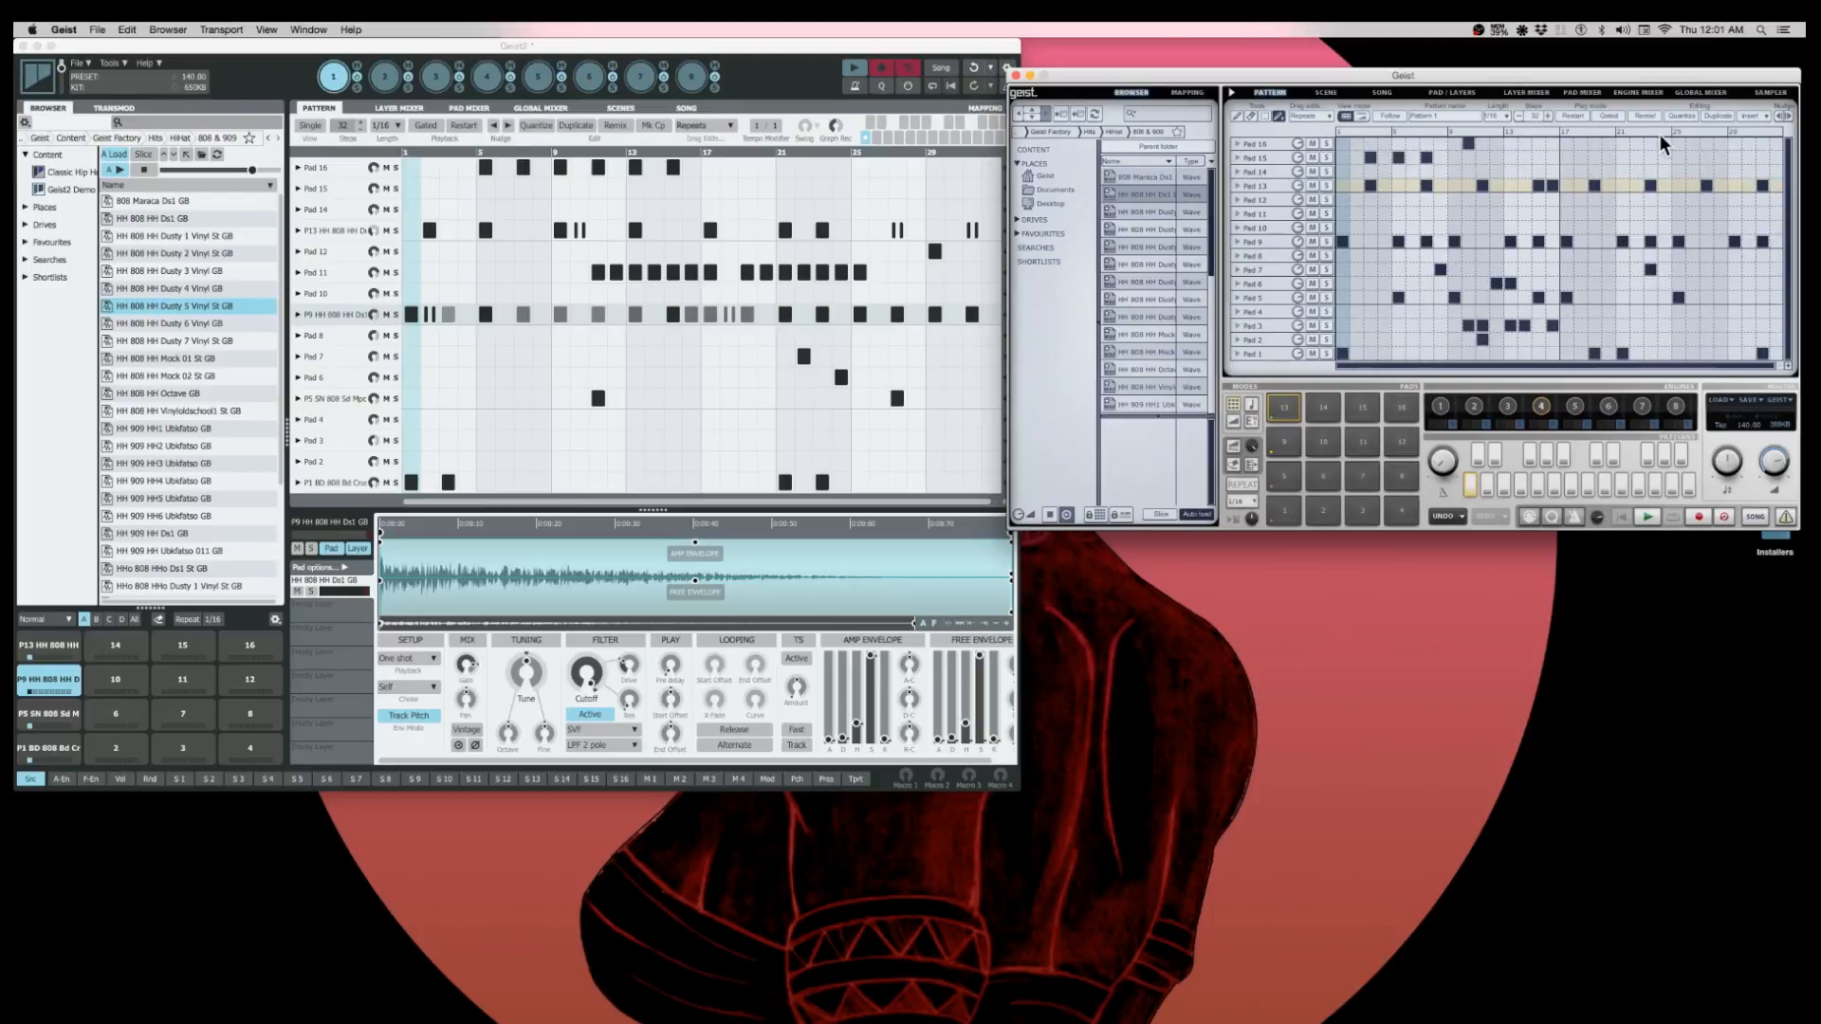
pyautogui.click(1780, 117)
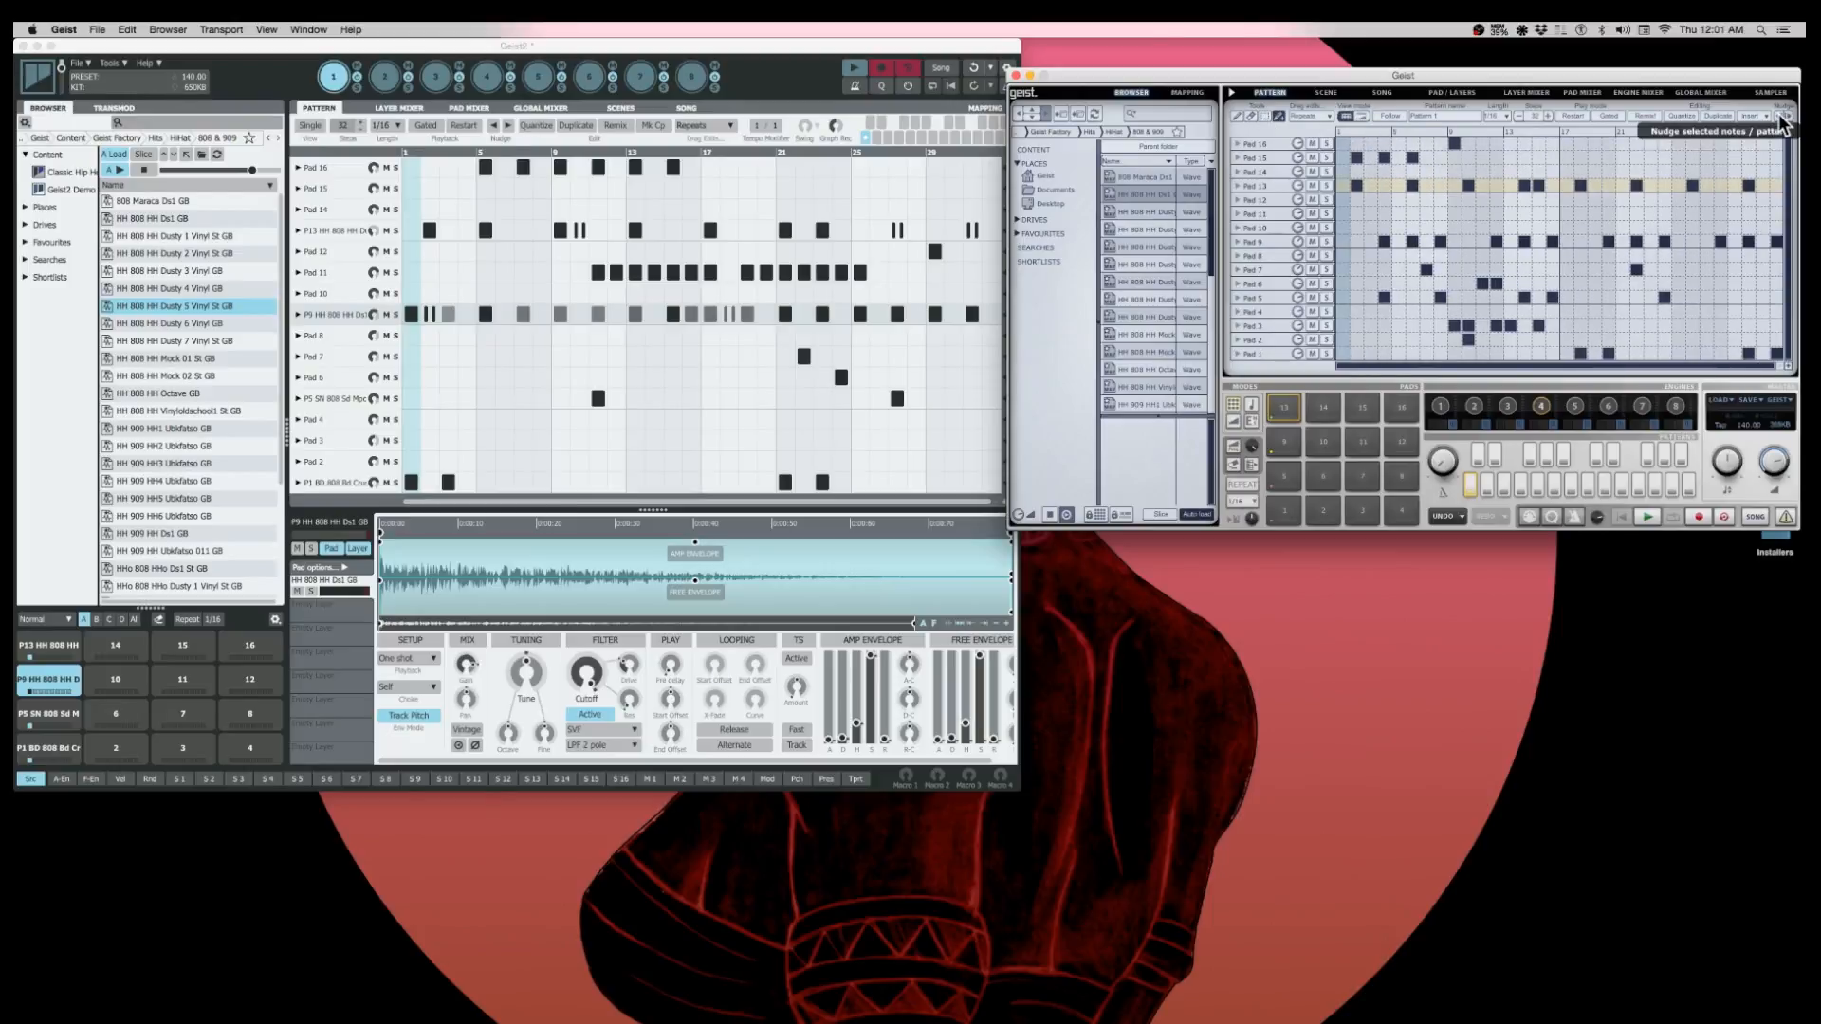
# - Look through Geist2's Scenes page and the Global Mixer's insert effect categories, and return to the Pattern page
pyautogui.click(891, 49)
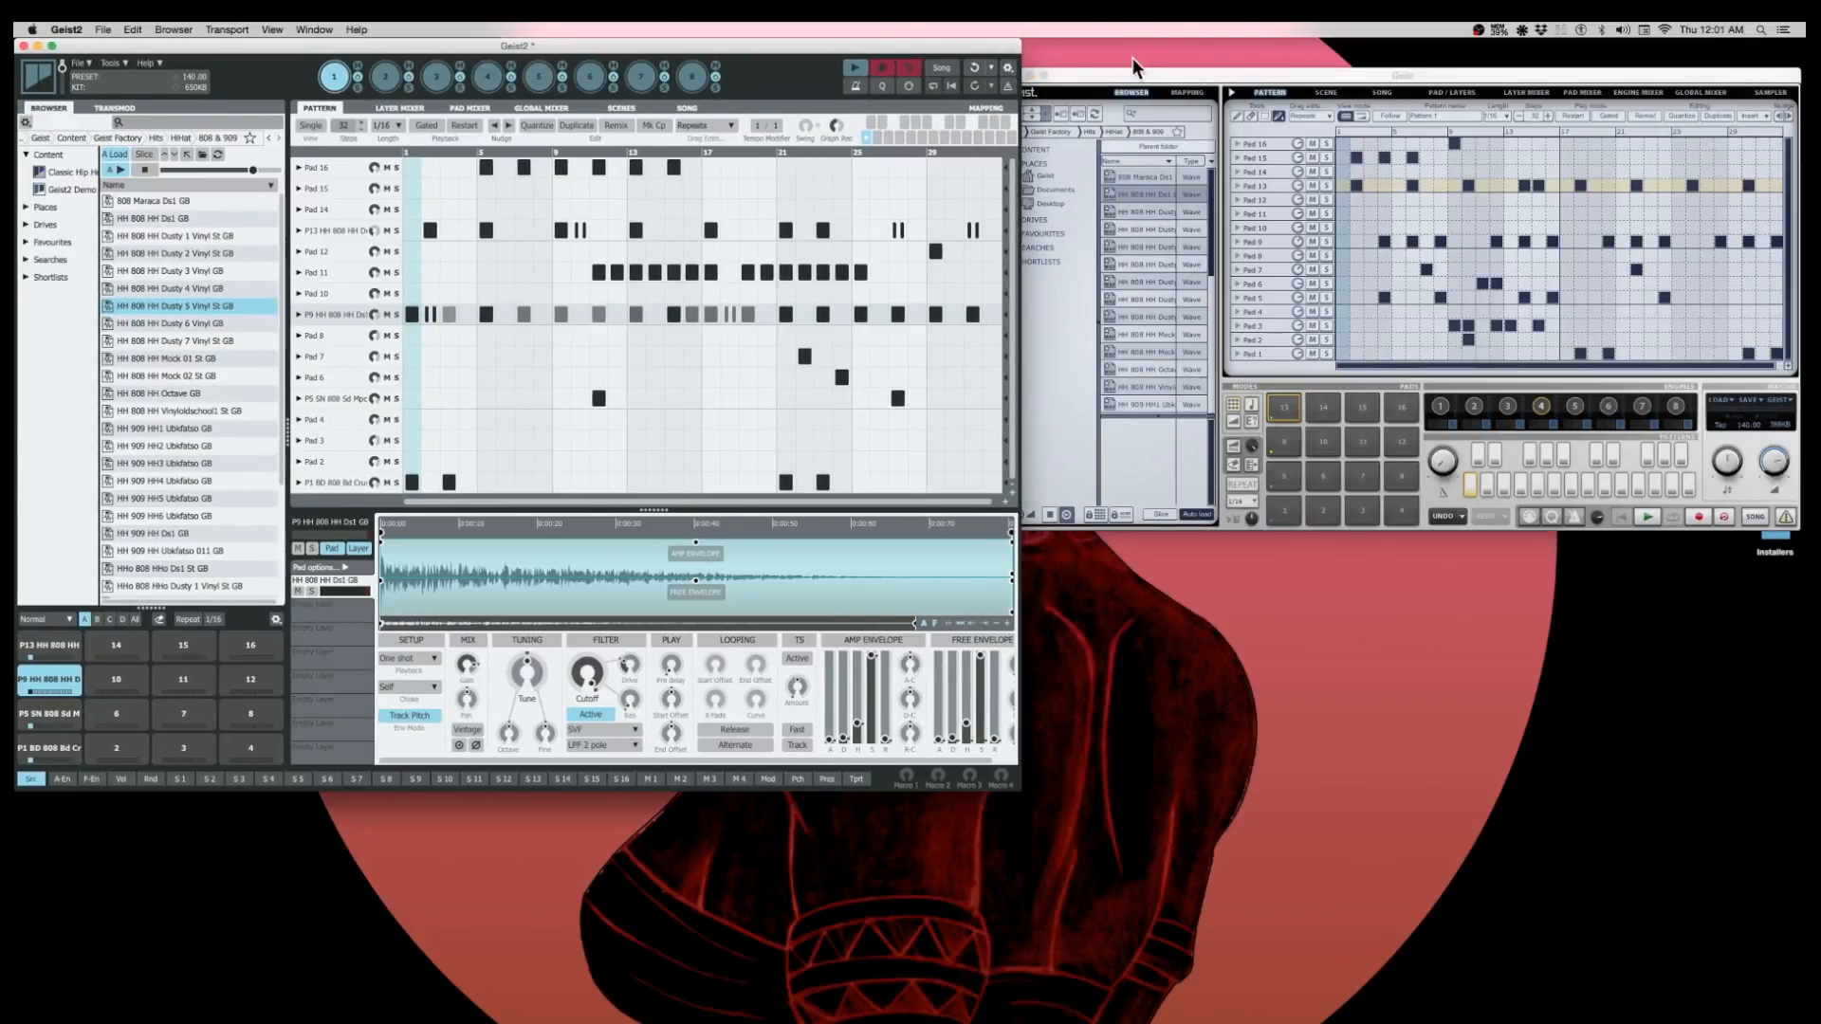
pyautogui.click(624, 107)
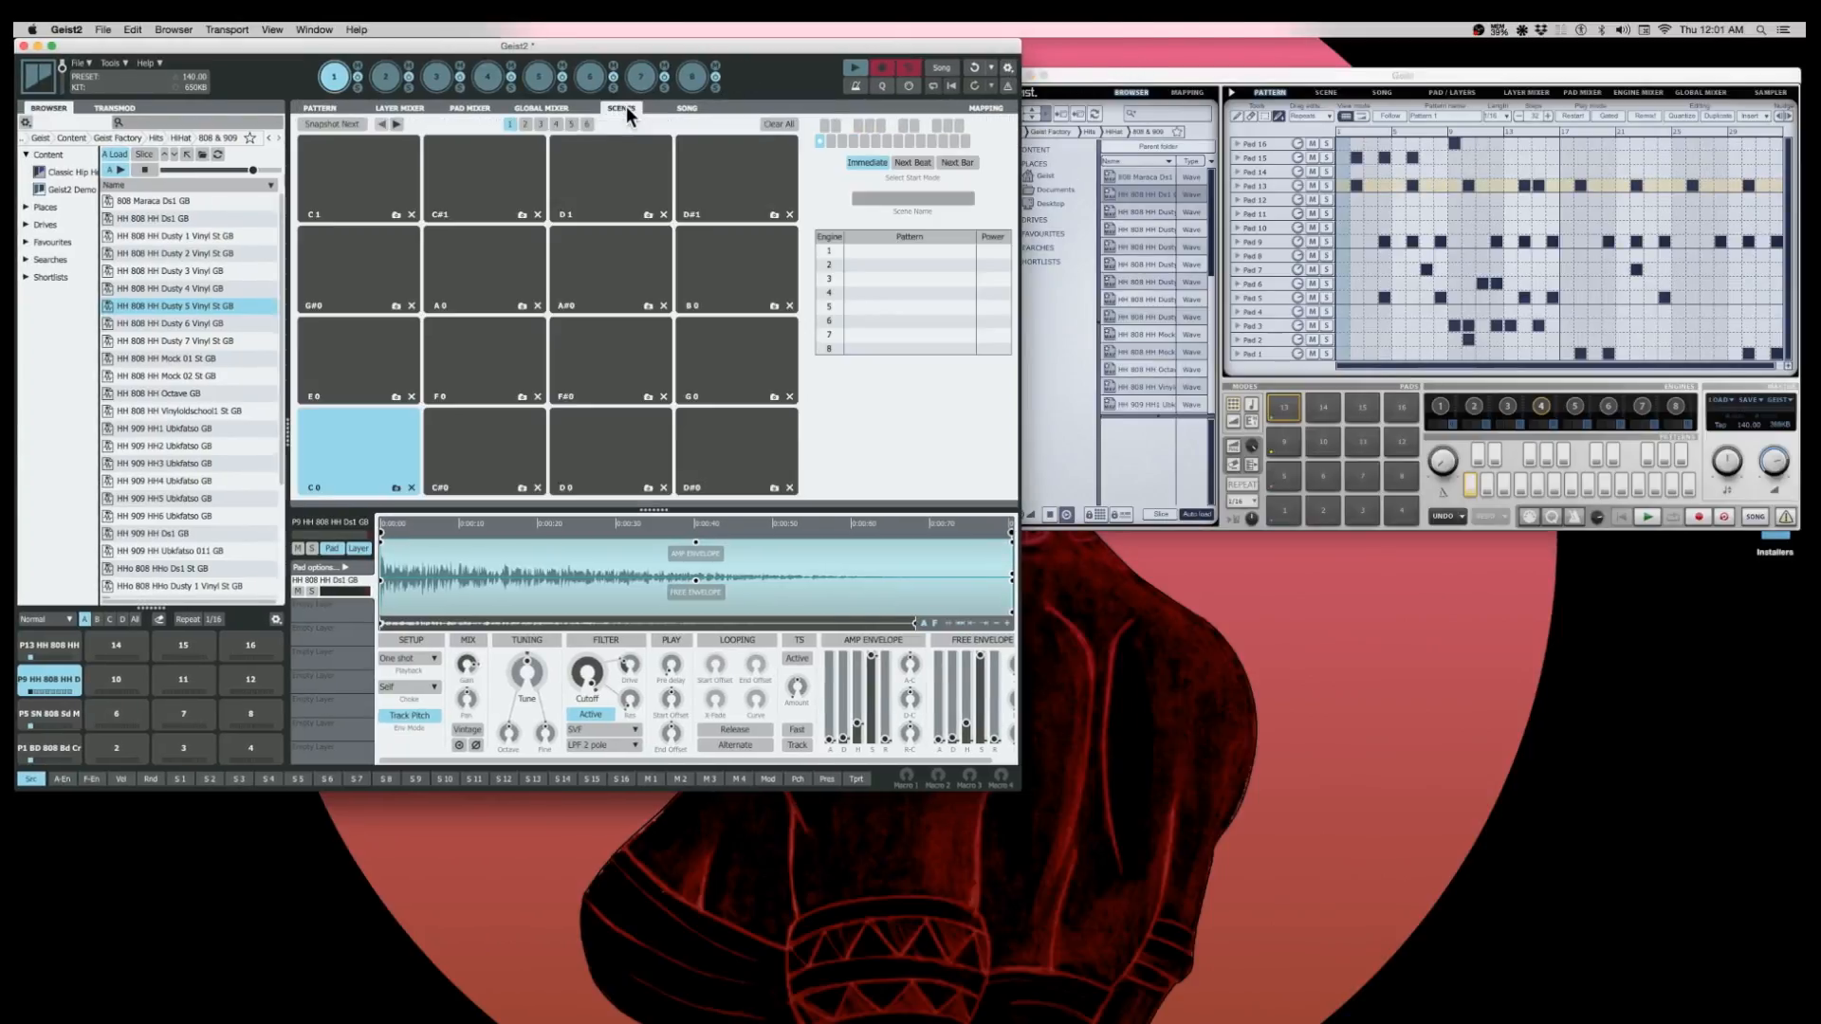
pyautogui.click(537, 108)
pyautogui.click(480, 124)
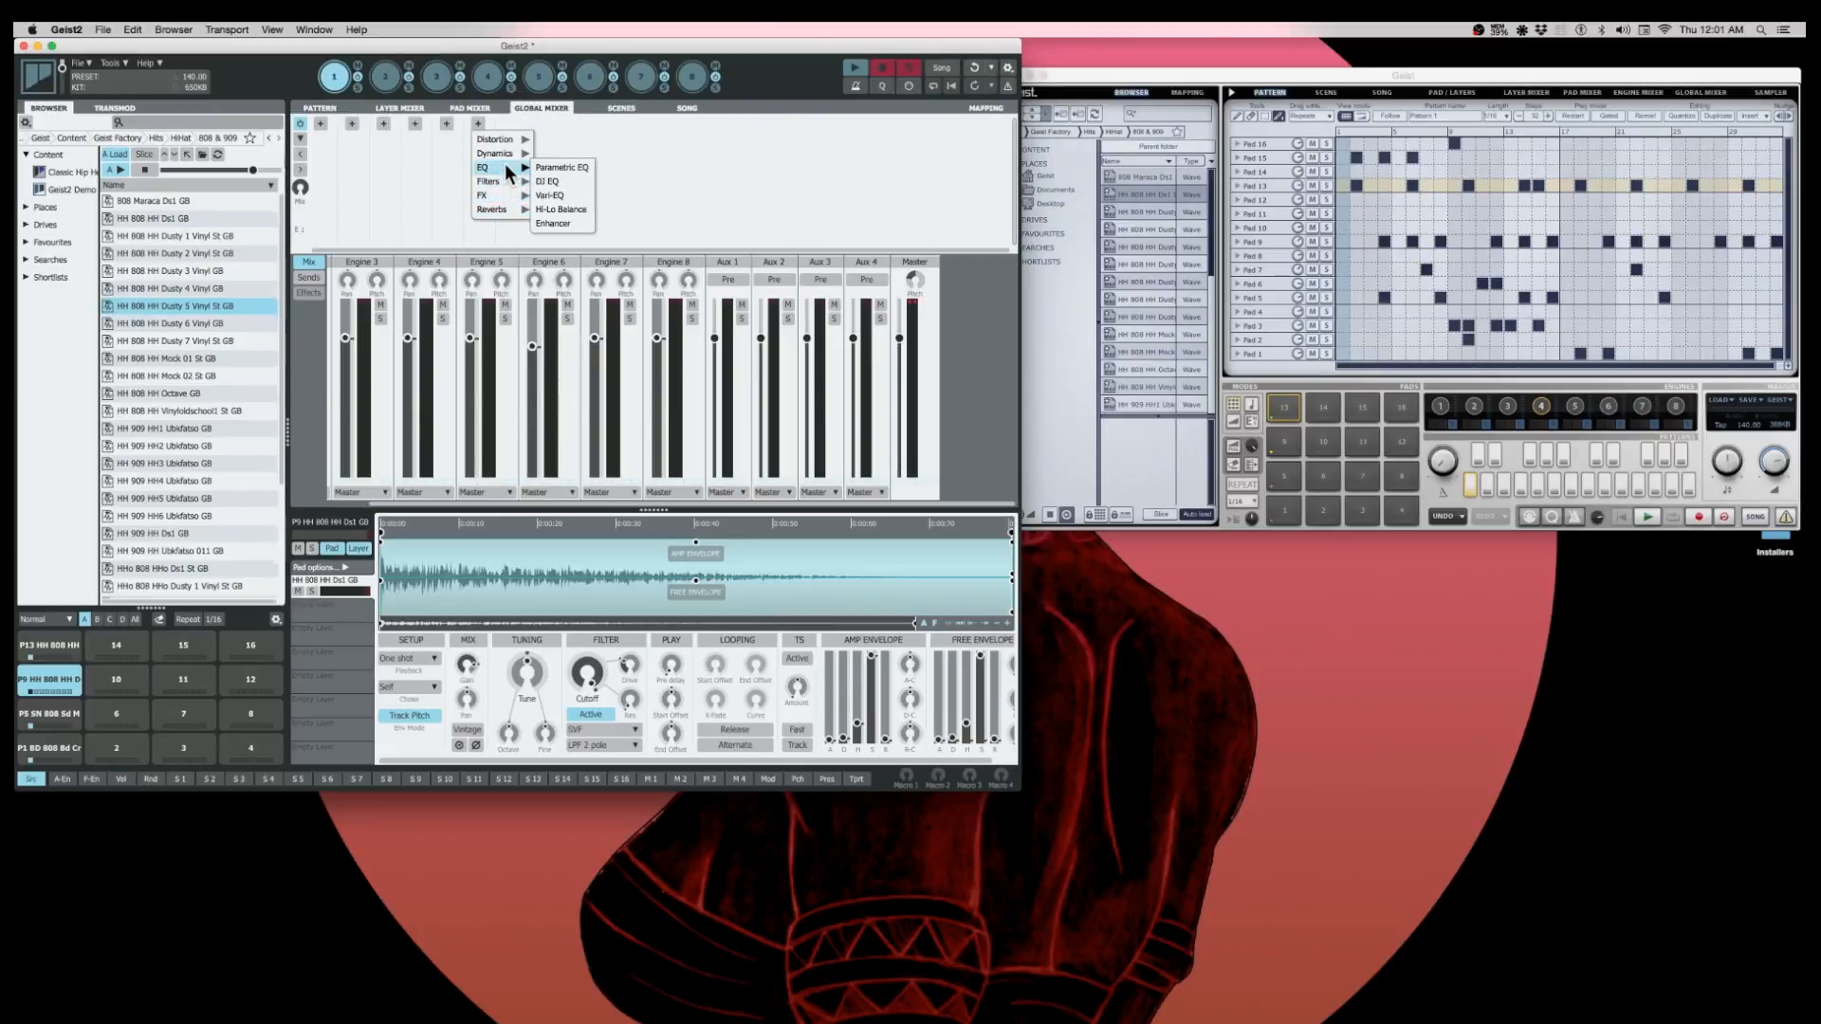
pyautogui.moveTo(503, 209)
pyautogui.click(560, 134)
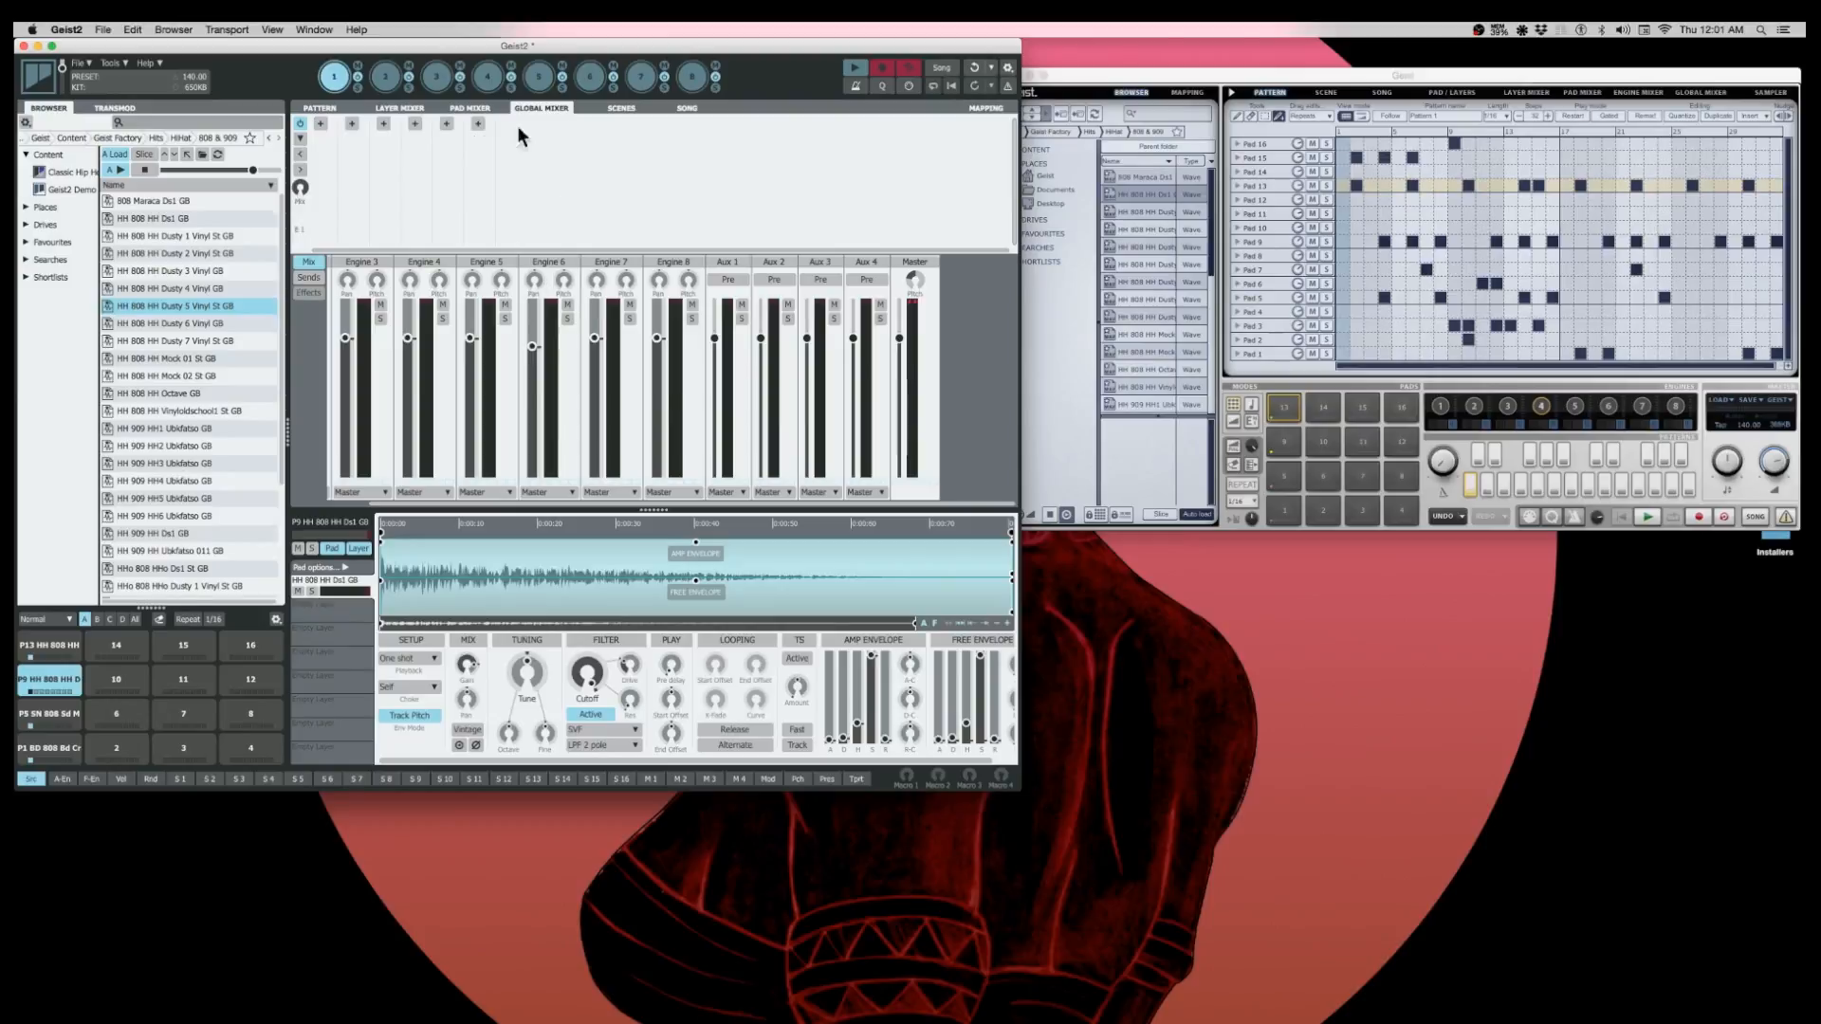
pyautogui.click(326, 107)
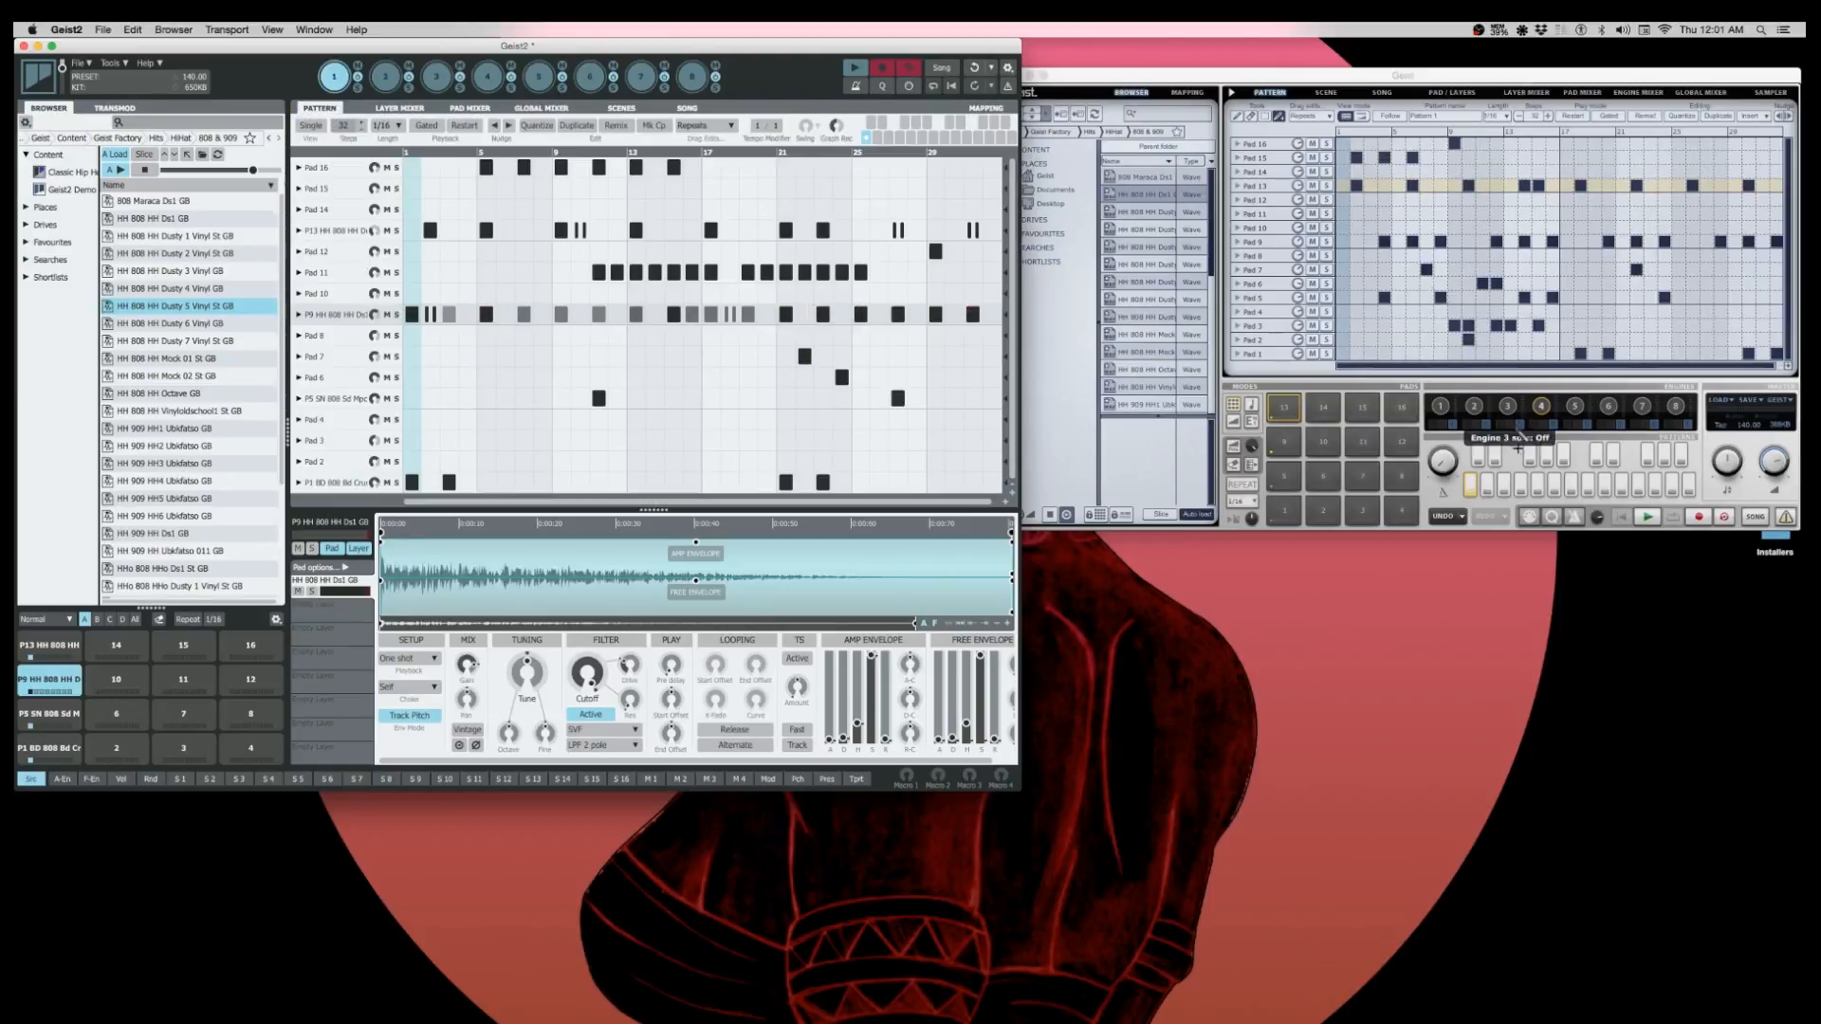
# - Check Geist's master pitch control, and adjust the Master channel's pitch in Geist2's Global Mixer and the Macro 1 knob
pyautogui.click(1728, 462)
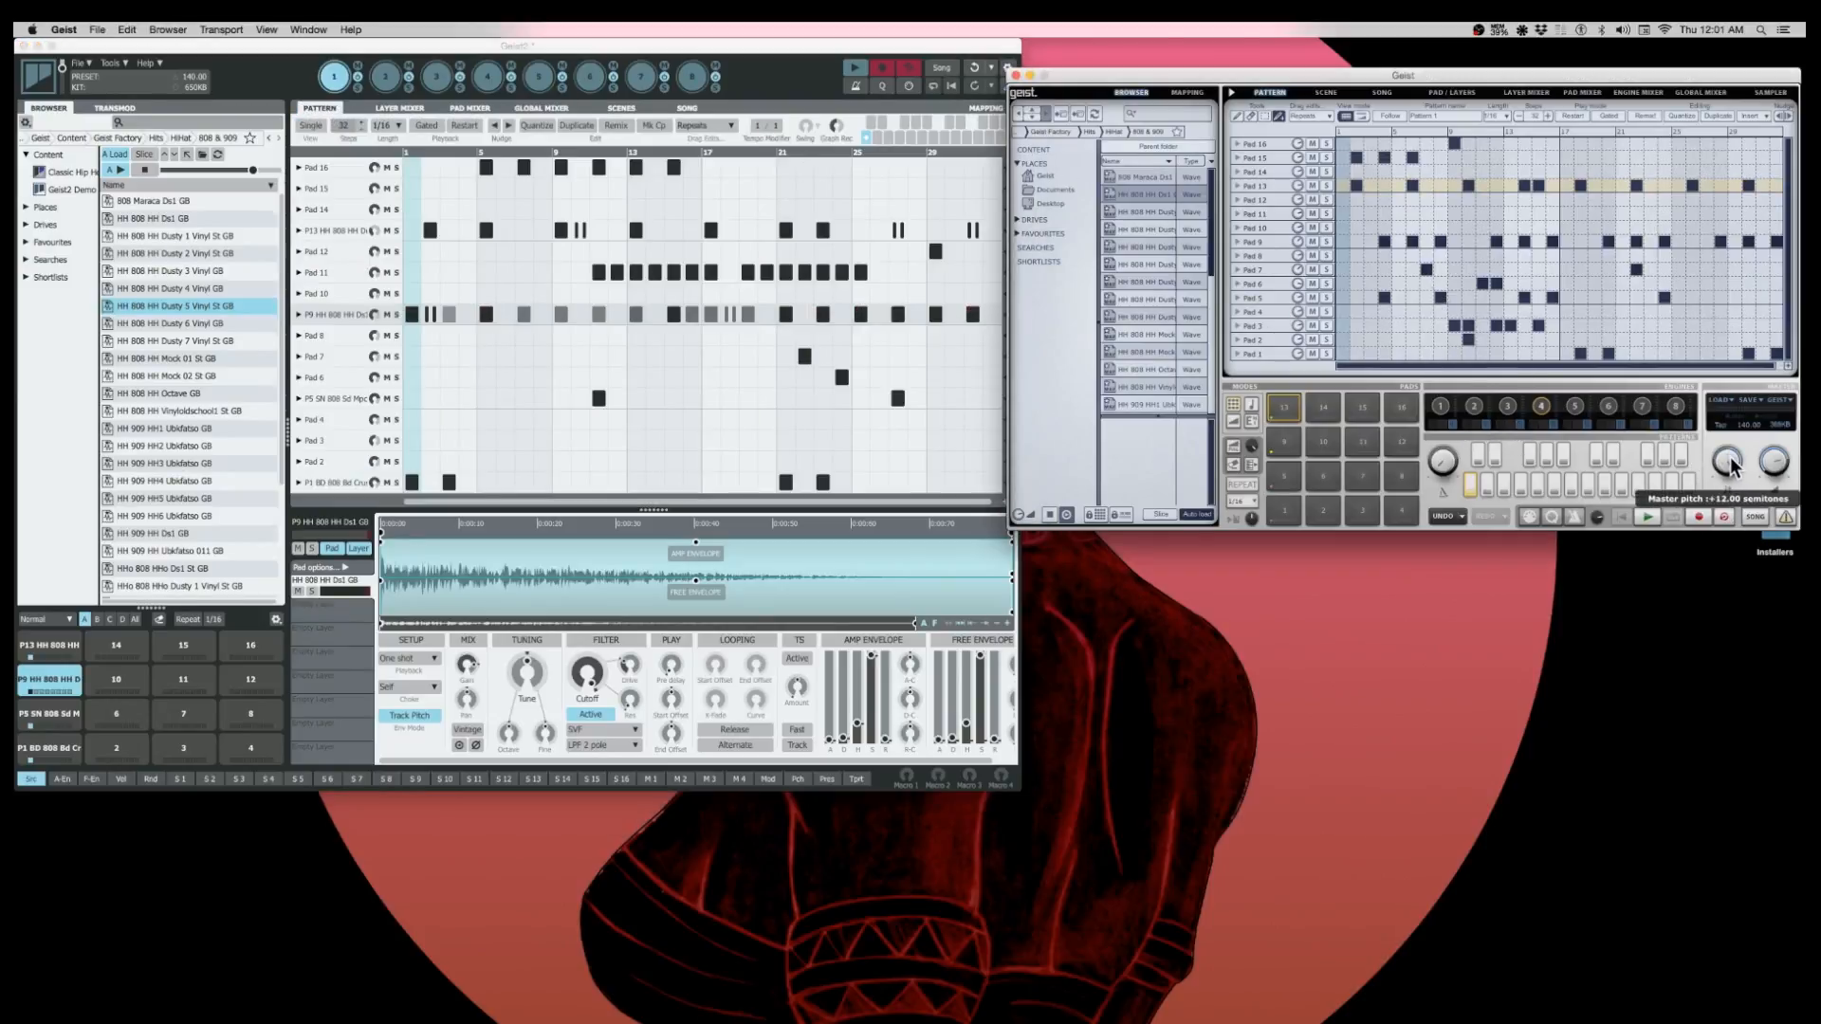
pyautogui.click(548, 107)
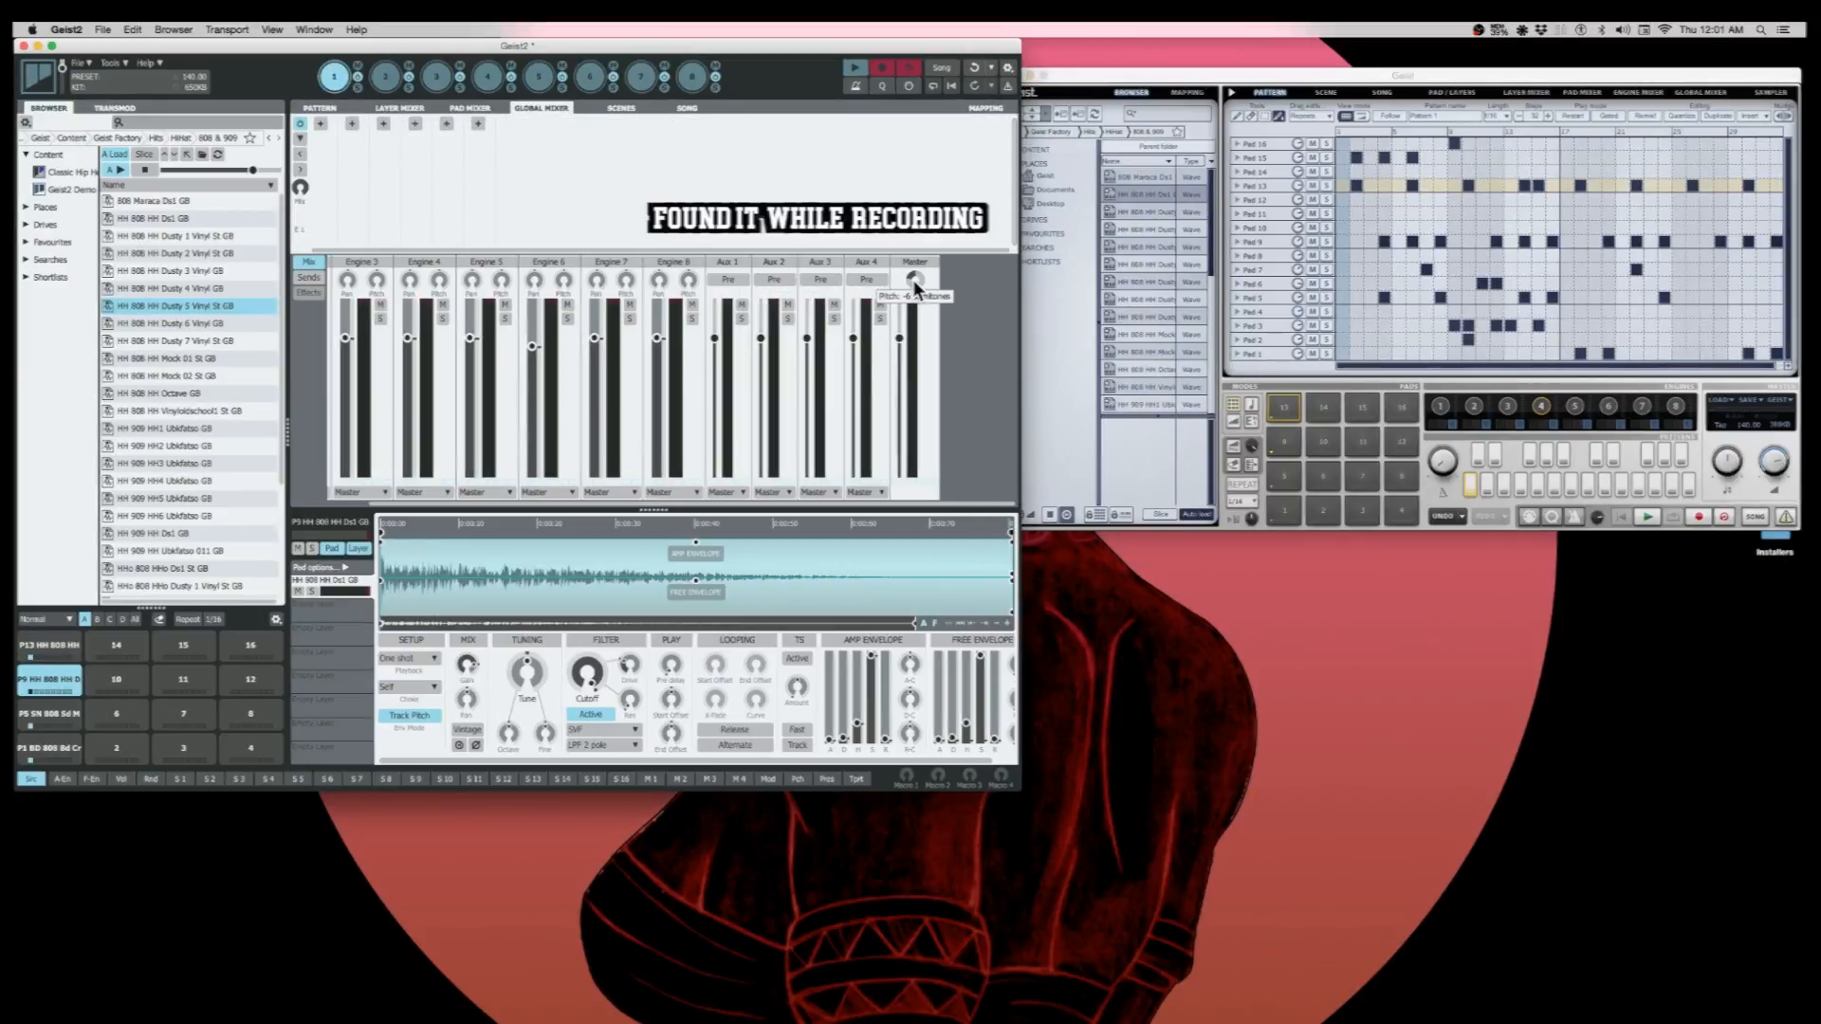
pyautogui.moveTo(913, 281); pyautogui.dragTo(921, 210)
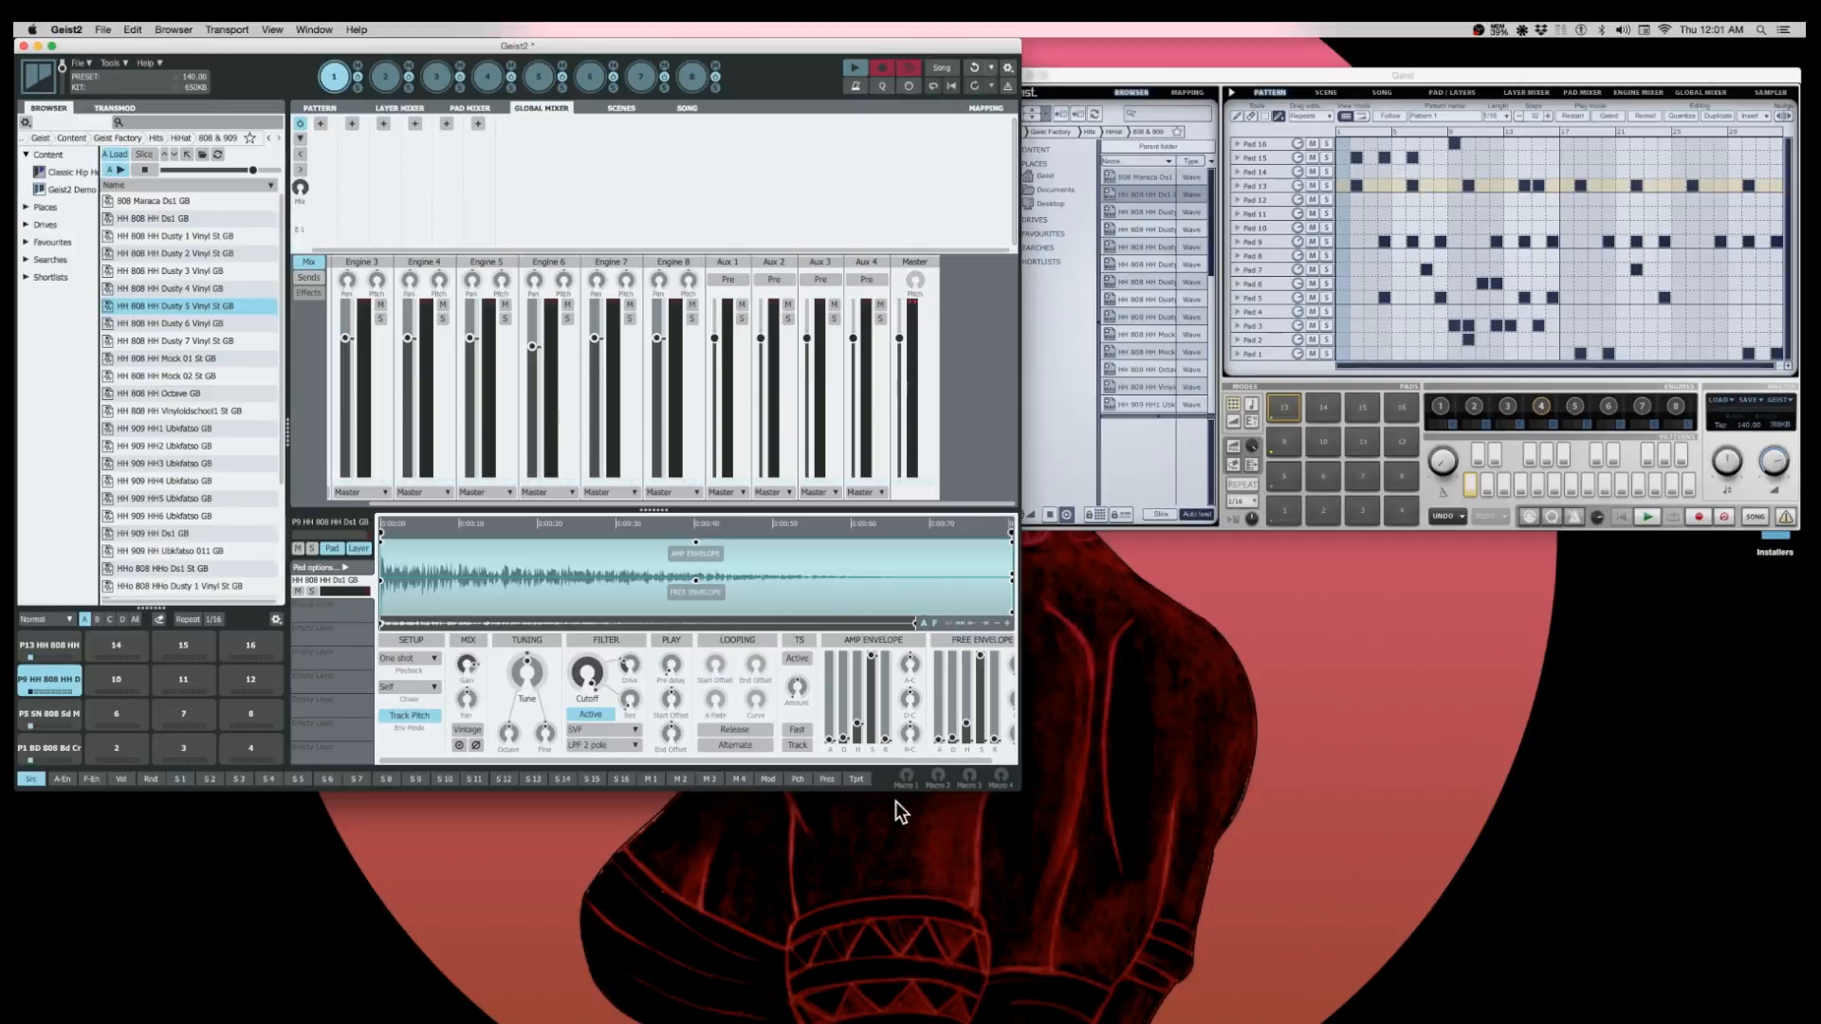
pyautogui.moveTo(907, 778); pyautogui.dragTo(909, 701)
# - In Geist2's pattern, shorten the individual track lengths of Pads 16, 11 and 9, and draw eight consecutive steps on Pad 3
pyautogui.click(320, 107)
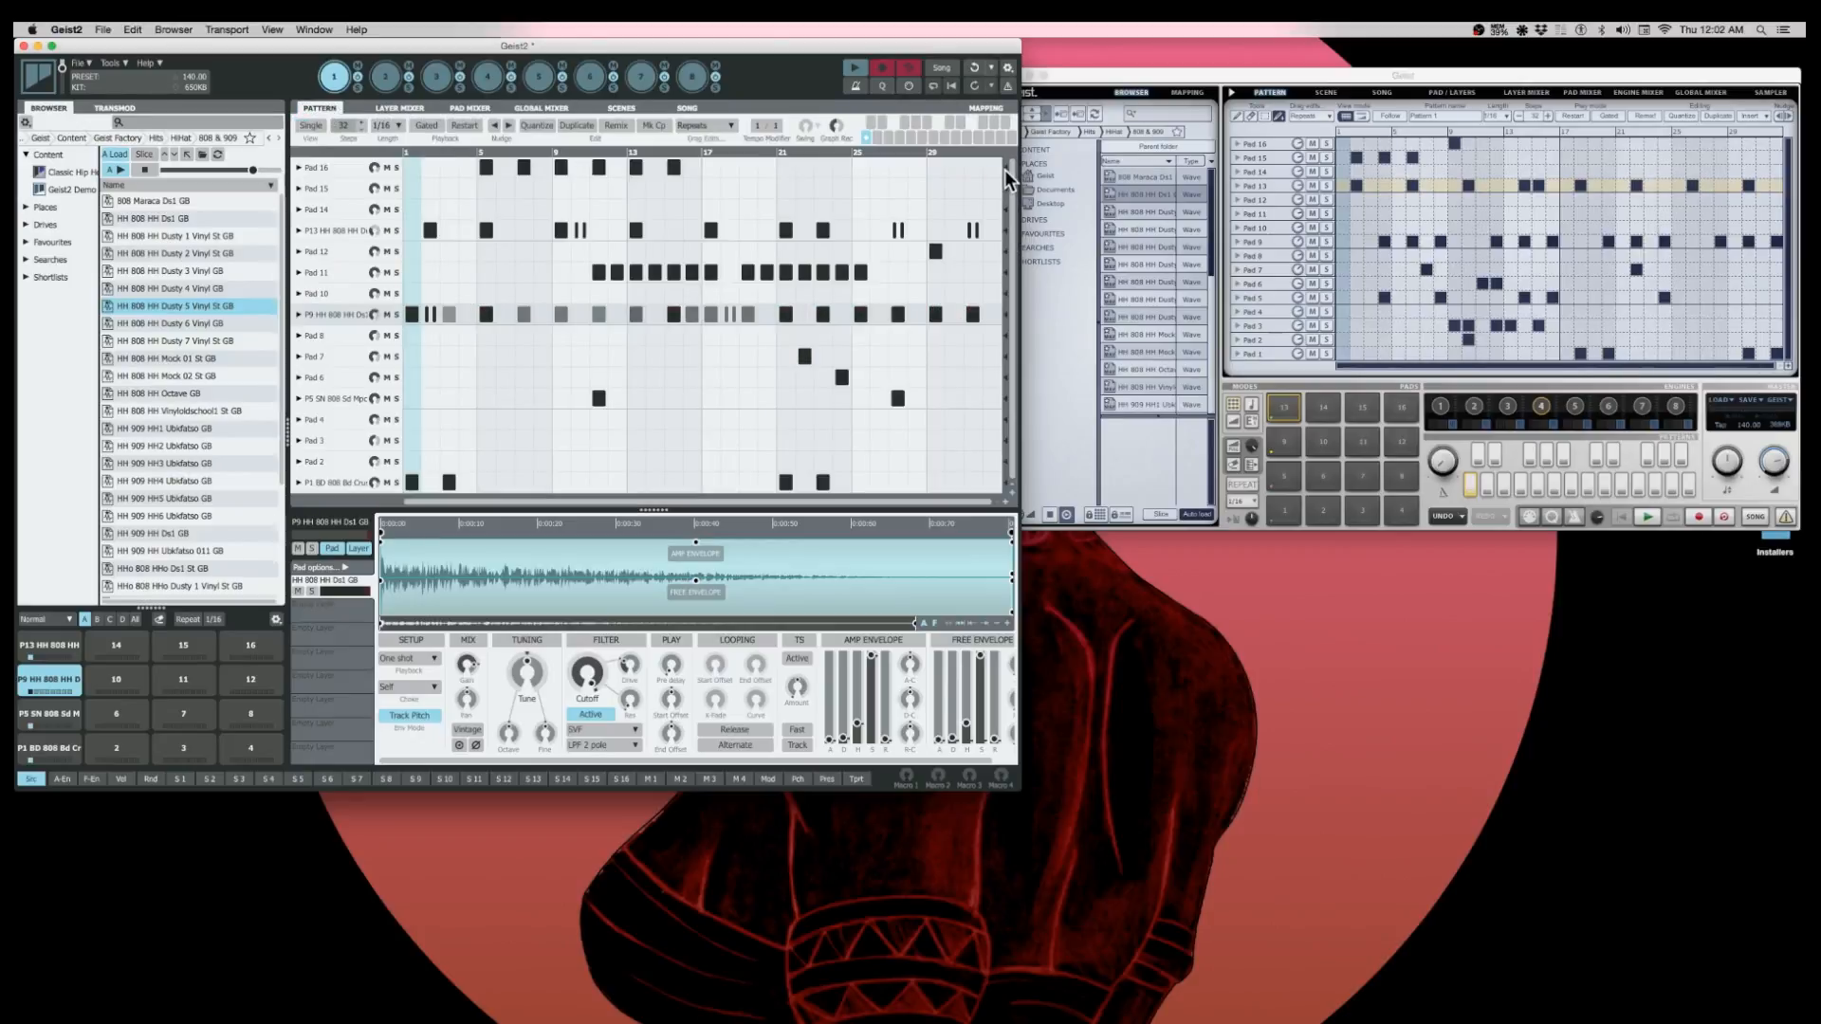
pyautogui.moveTo(1003, 171); pyautogui.dragTo(702, 197)
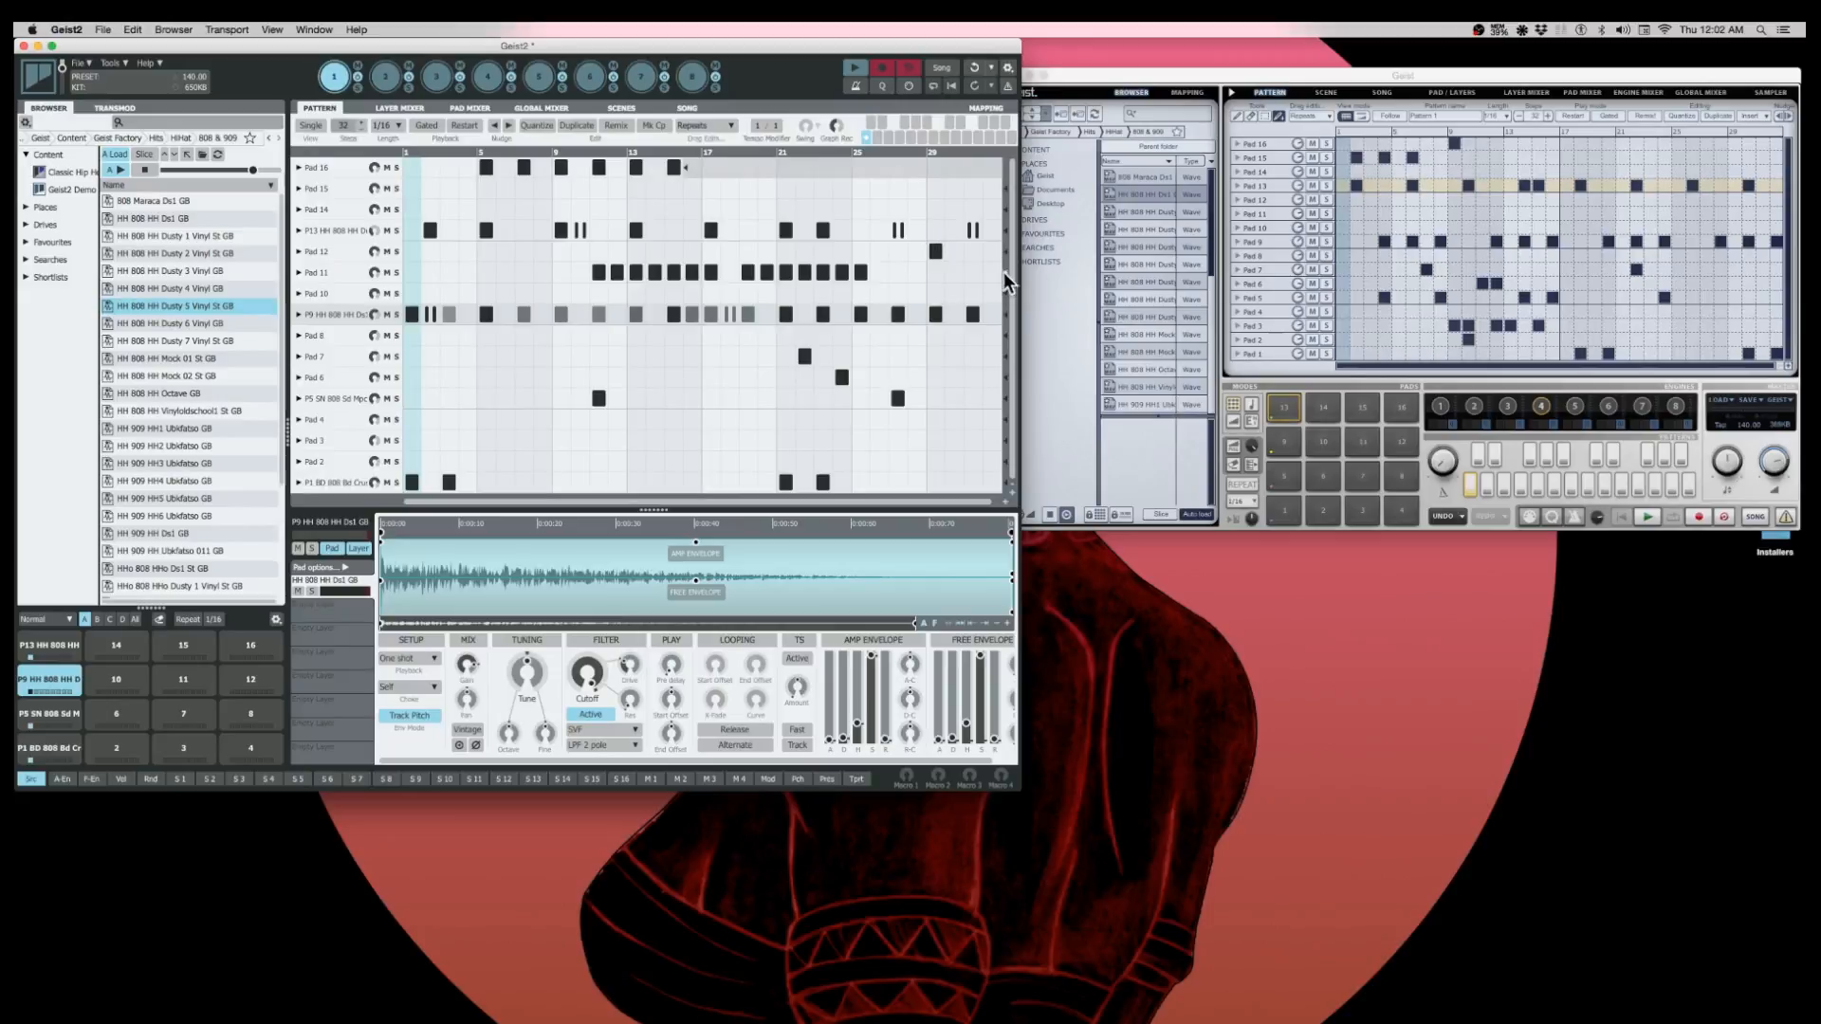
pyautogui.moveTo(1005, 282); pyautogui.dragTo(801, 282)
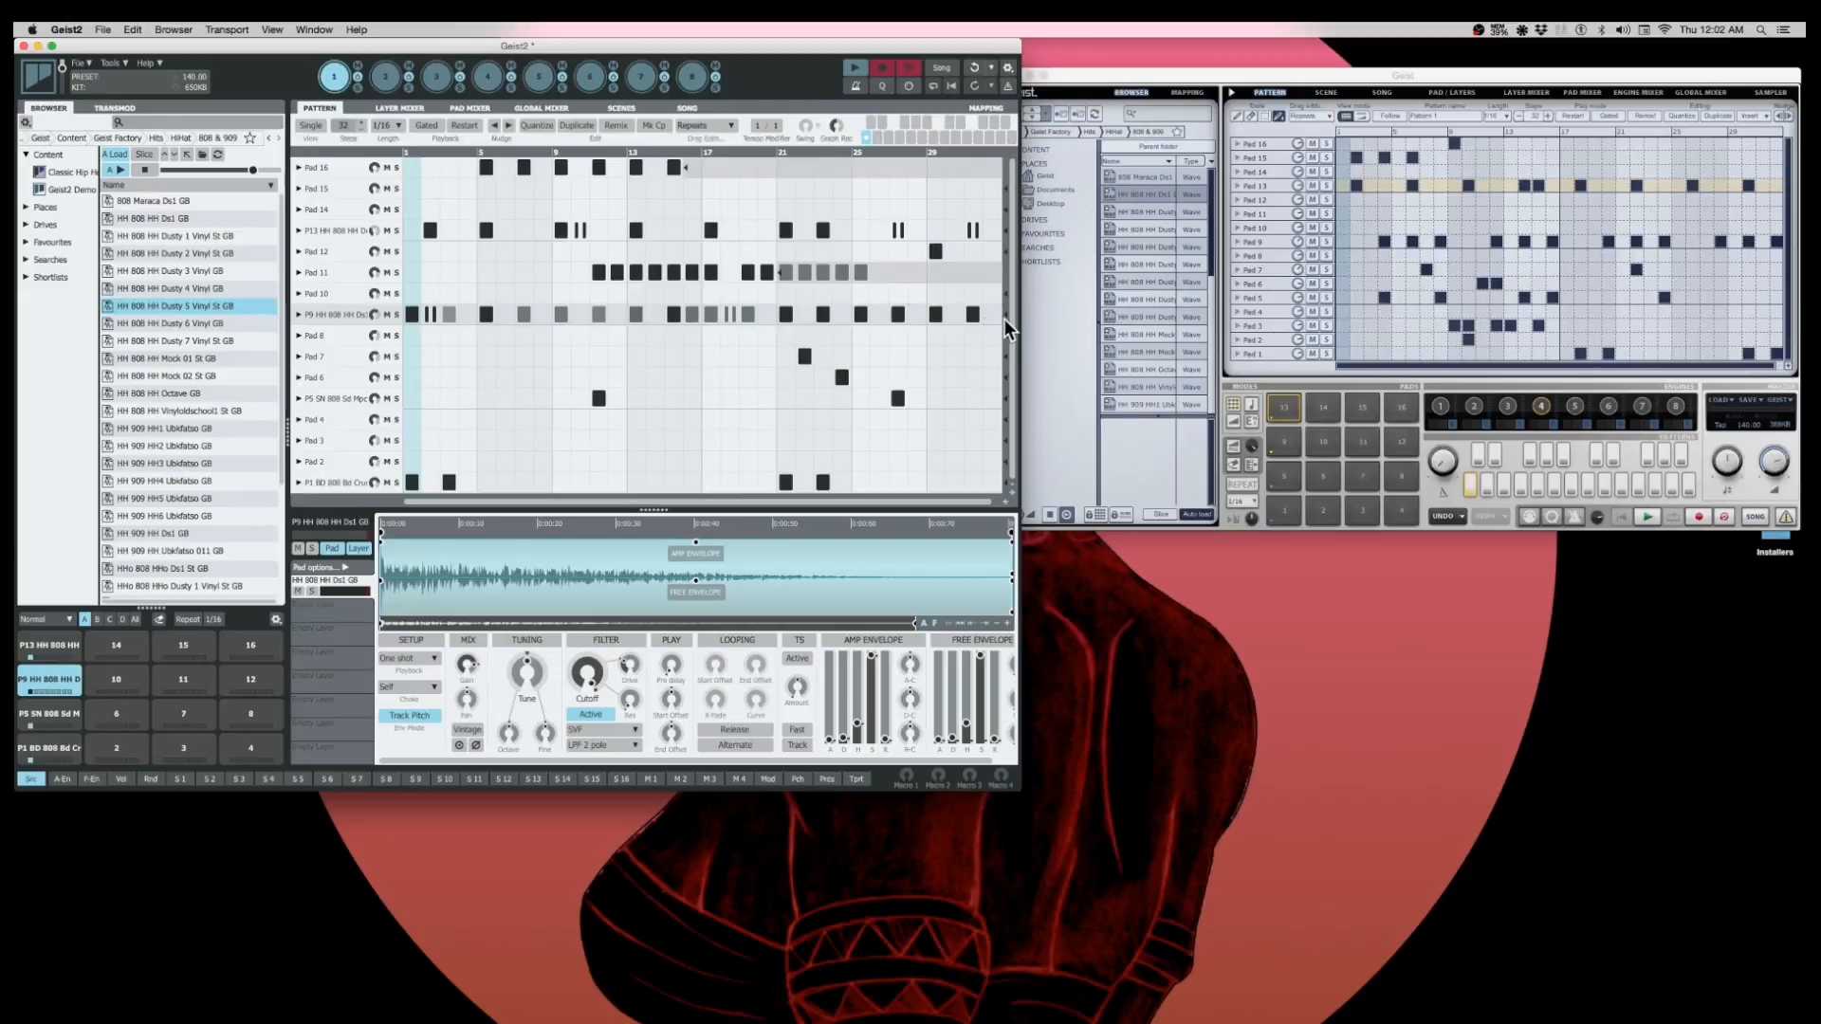
pyautogui.moveTo(1007, 329)
pyautogui.mouseDown()
pyautogui.moveTo(795, 356)
pyautogui.moveTo(802, 372)
pyautogui.mouseUp()
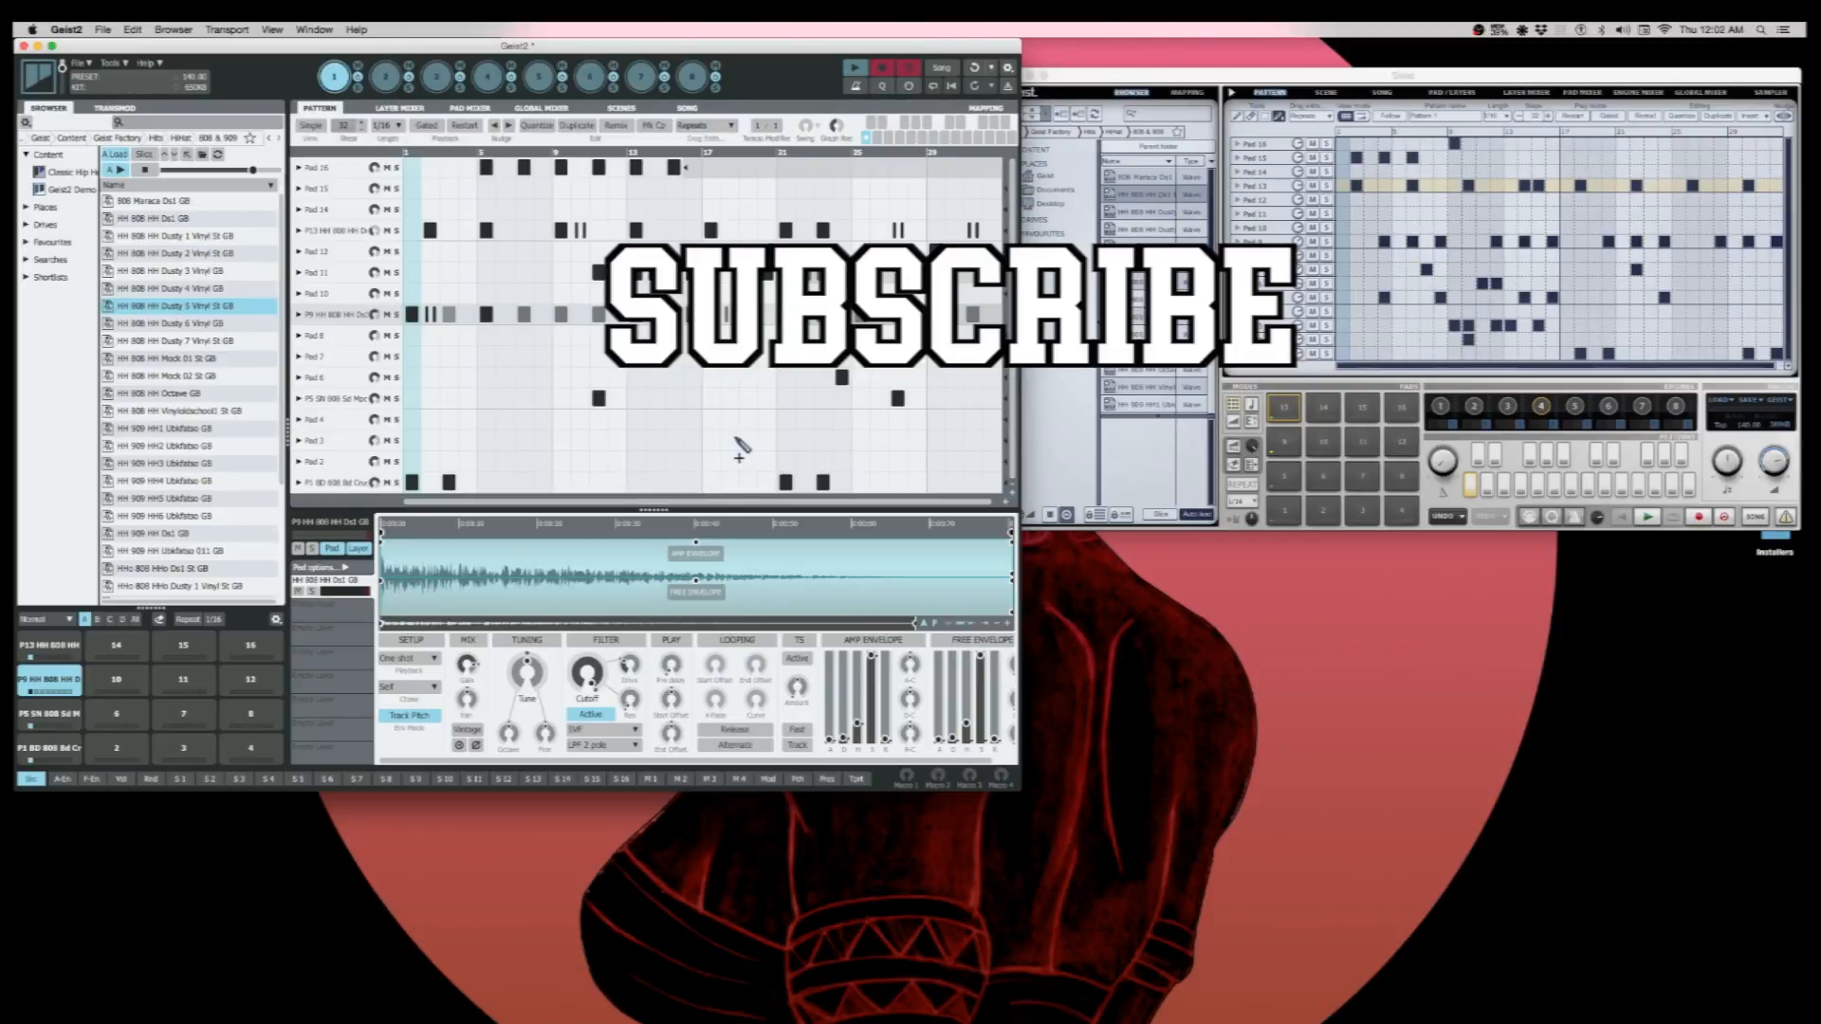
pyautogui.moveTo(732, 442); pyautogui.dragTo(863, 440)
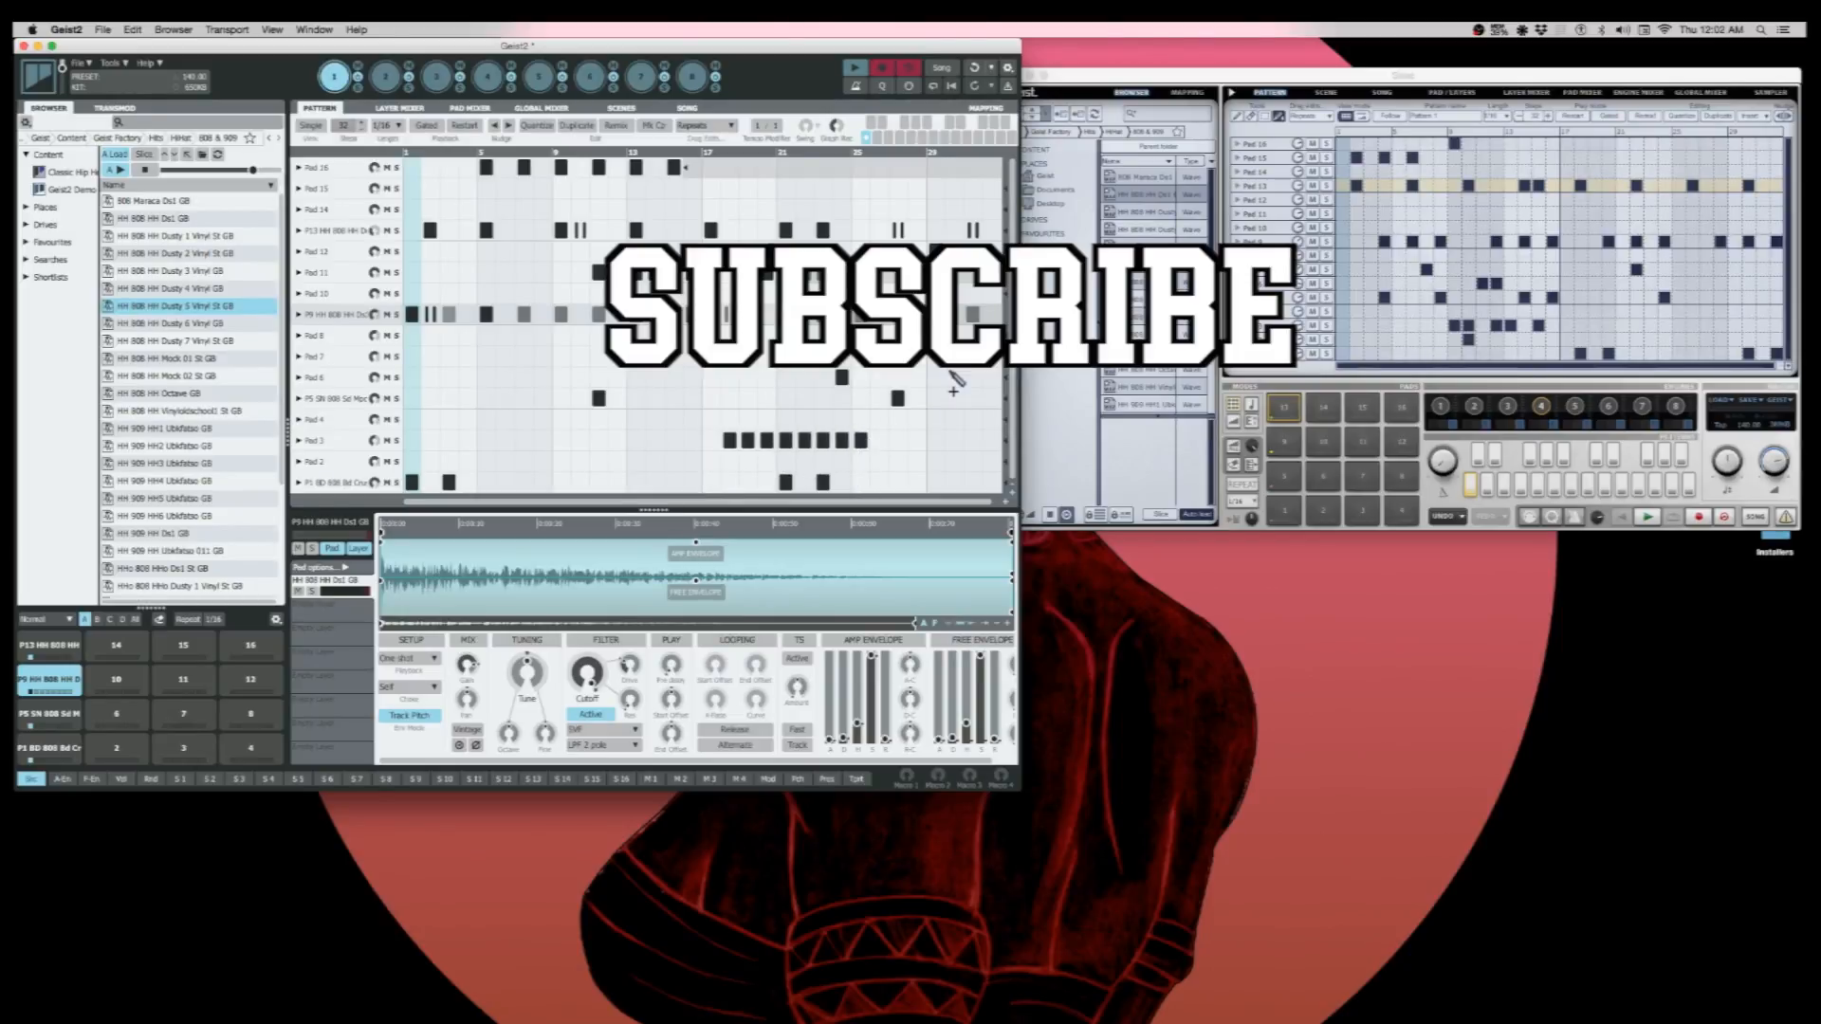